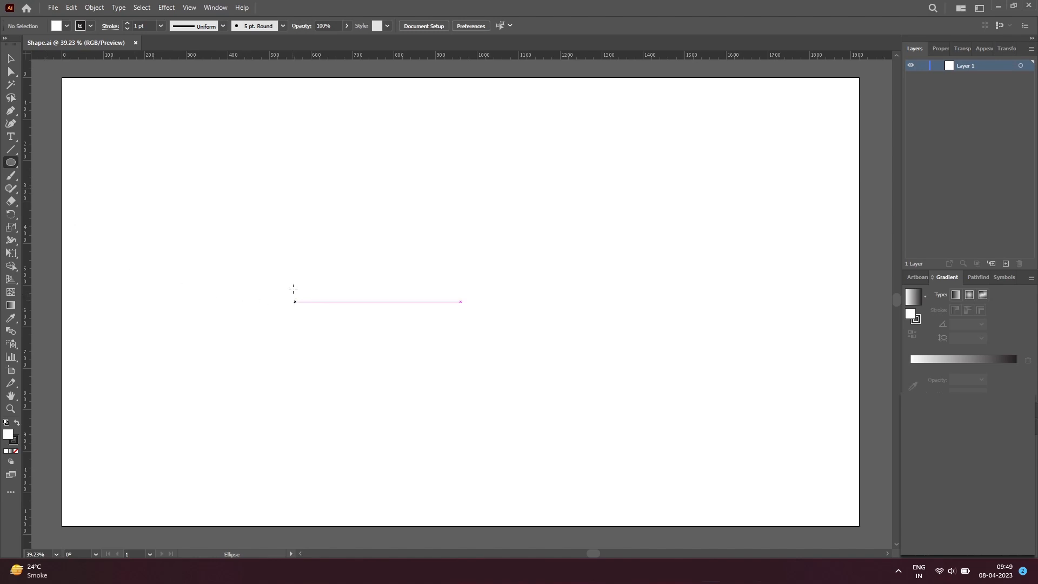
Draw an ellipse about 532 by 448 px for the head near the middle of the artboard and remove its fill.
{"action": "left_click_drag", "start_coordinate": [338, 281], "coordinate": [522, 412]}
{"action": "key", "text": "v"}
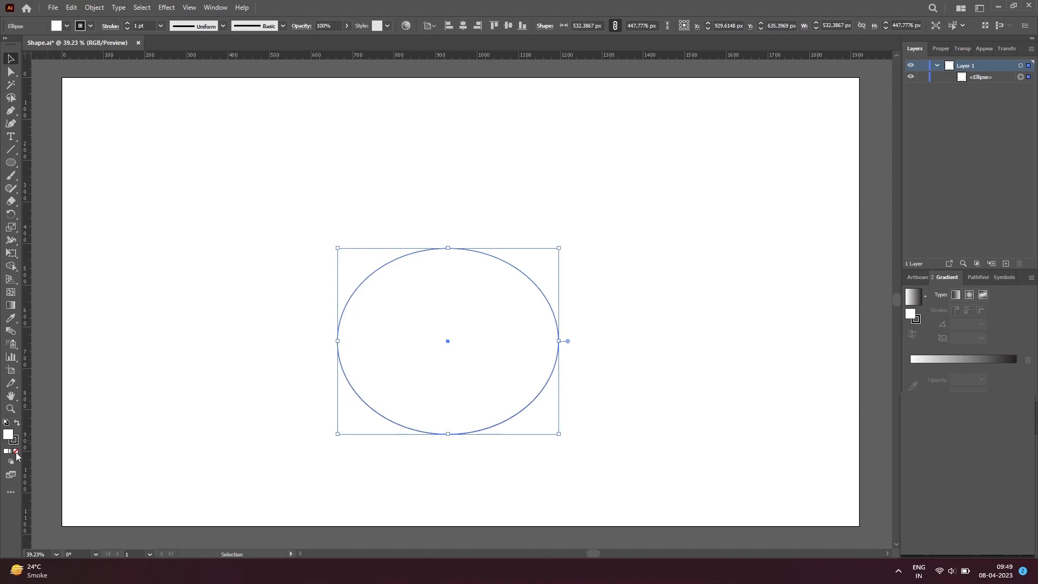
{"action": "left_click", "coordinate": [159, 417]}
{"action": "left_click_drag", "start_coordinate": [17, 167], "coordinate": [38, 174]}
{"action": "left_click_drag", "start_coordinate": [166, 182], "coordinate": [247, 314]}
{"action": "key", "text": "ctrl+z"}
Draw a tall rectangle about 306 px high to the left of the ellipse and narrow it to about 122 px.
{"action": "left_click_drag", "start_coordinate": [15, 164], "coordinate": [38, 163]}
{"action": "left_click_drag", "start_coordinate": [188, 198], "coordinate": [247, 326]}
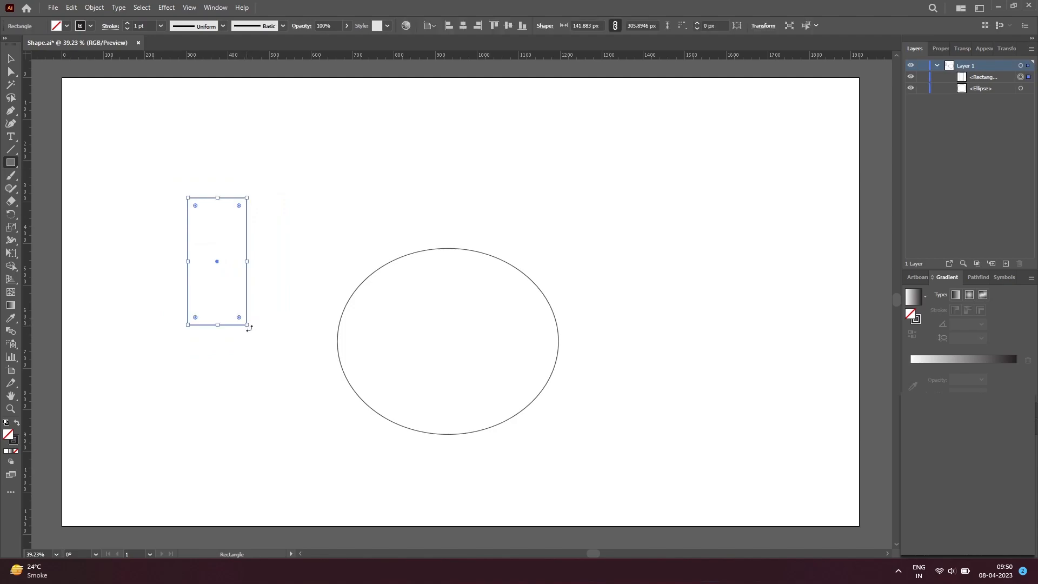
{"action": "key", "text": "a"}
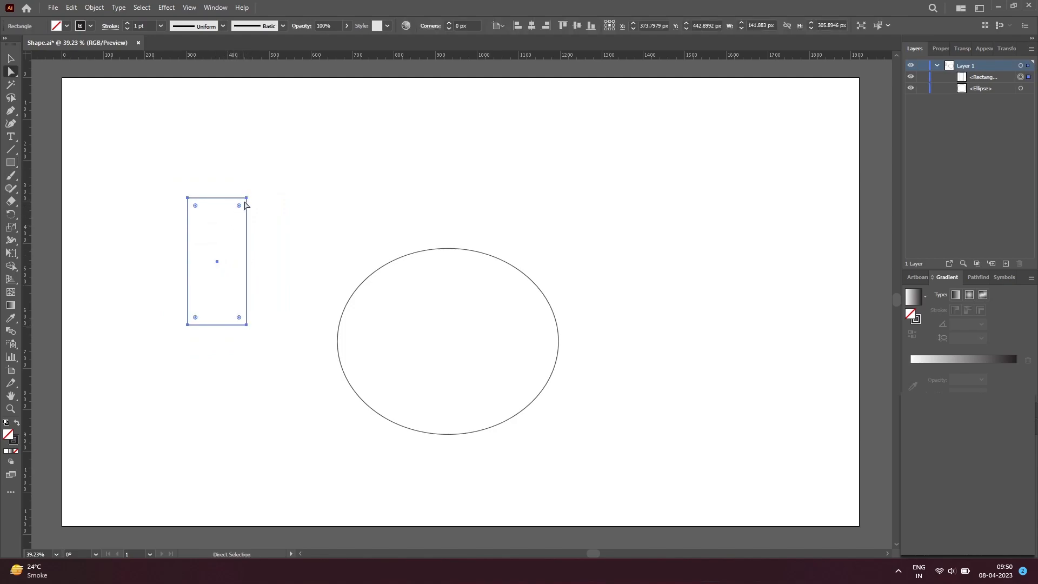
{"action": "key", "text": "v"}
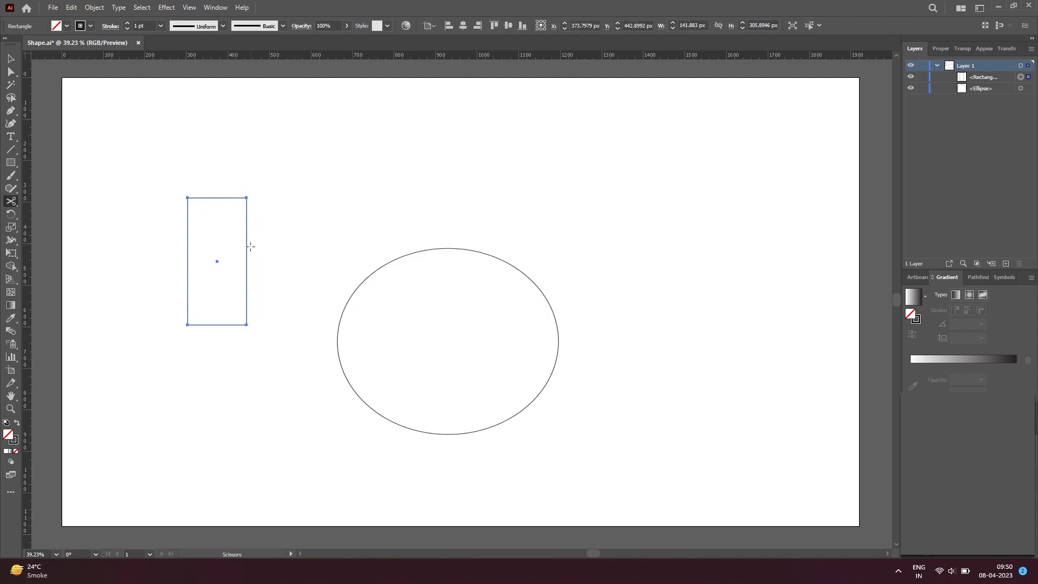
{"action": "left_click_drag", "start_coordinate": [247, 261], "coordinate": [238, 261]}
Taper the rectangle by moving its two upper corner points outward by about 13 px each.
{"action": "key", "text": "a"}
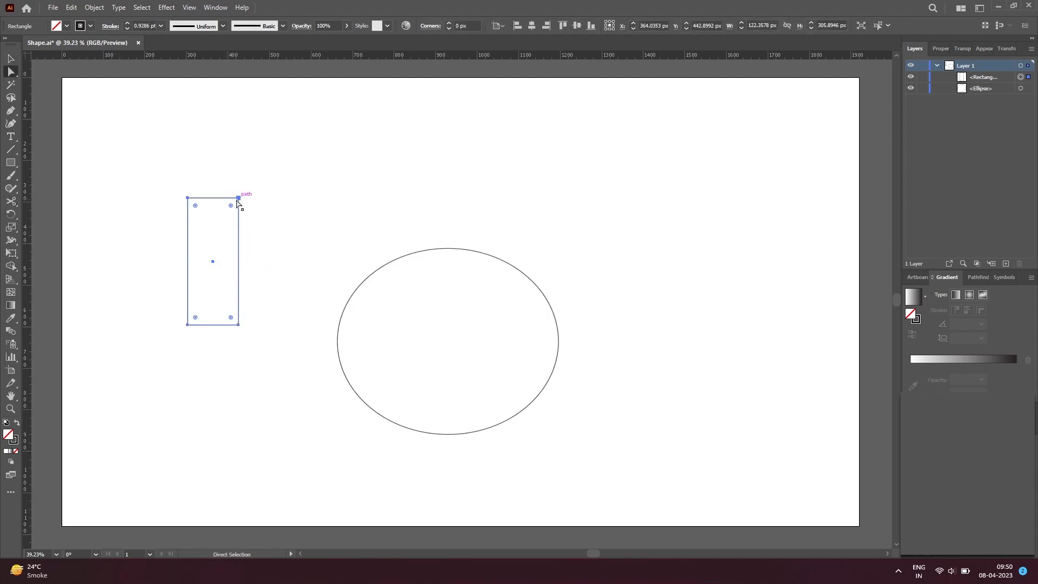
{"action": "left_click_drag", "start_coordinate": [239, 198], "coordinate": [182, 198]}
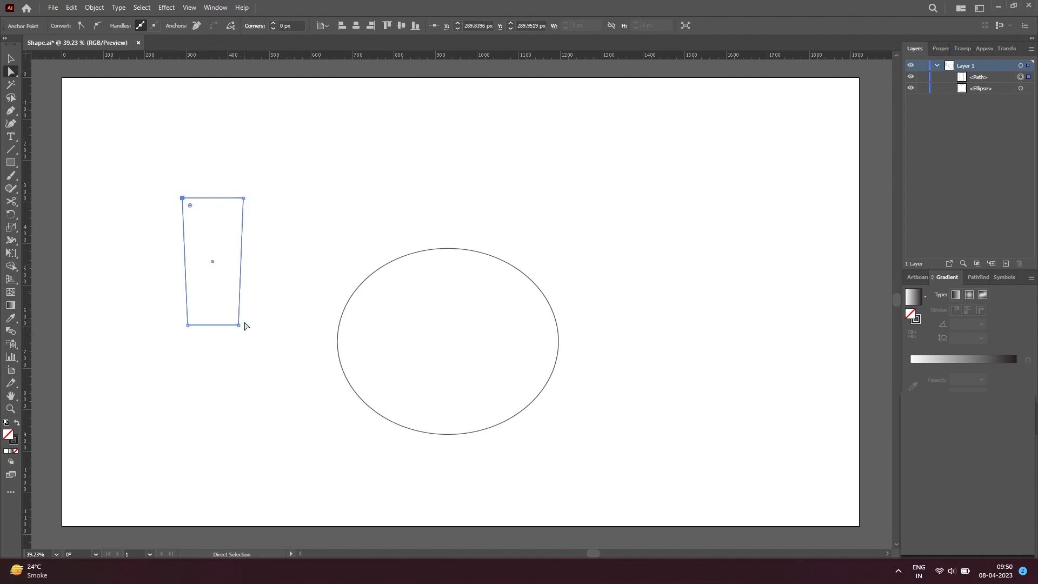
{"action": "key", "text": "v"}
Move the tapered shape onto the upper left of the head ellipse and tilt it slightly to the left as an ear.
{"action": "left_click", "coordinate": [230, 333]}
{"action": "left_click_drag", "start_coordinate": [230, 323], "coordinate": [403, 288]}
{"action": "left_click_drag", "start_coordinate": [416, 157], "coordinate": [402, 154]}
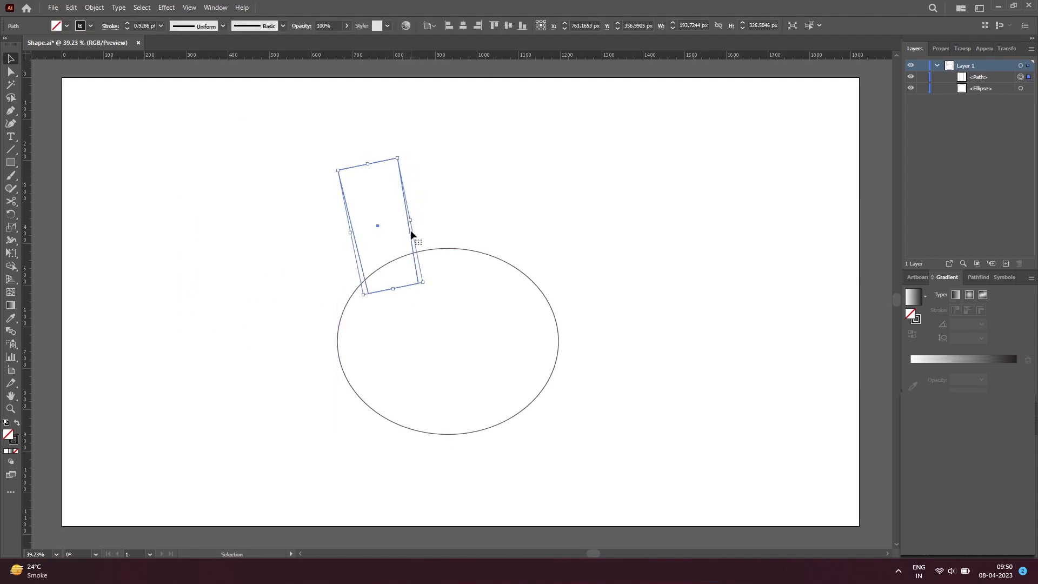
{"action": "mouse_move", "coordinate": [410, 237]}
{"action": "left_mouse_down"}
{"action": "mouse_move", "coordinate": [406, 217]}
{"action": "mouse_move", "coordinate": [415, 220]}
{"action": "left_mouse_up"}
Fully round the two upper corners of the ear.
{"action": "key", "text": "a"}
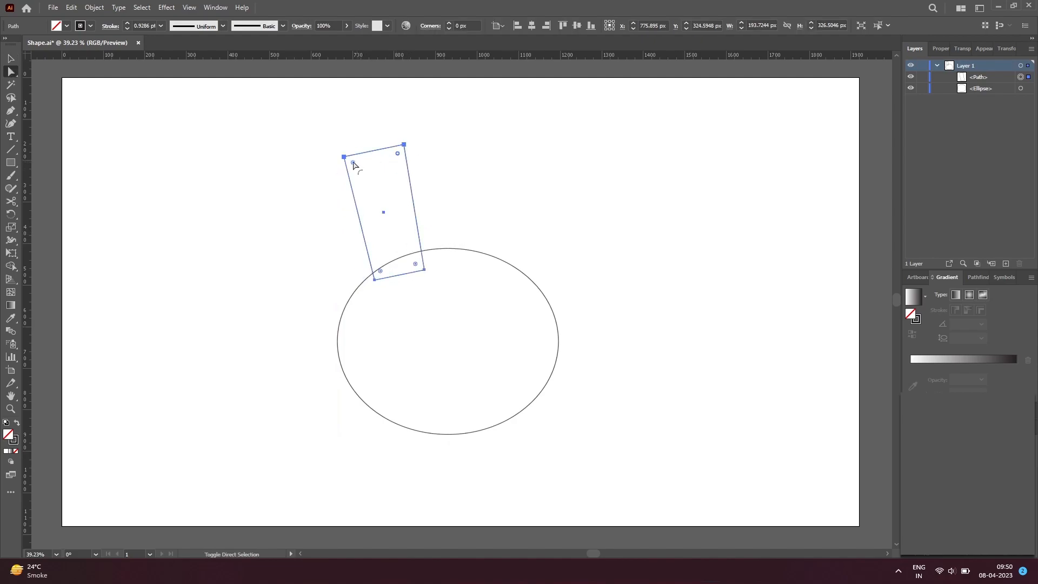
{"action": "left_click_drag", "start_coordinate": [353, 163], "coordinate": [382, 207]}
{"action": "key", "text": "v"}
{"action": "left_click", "coordinate": [437, 226]}
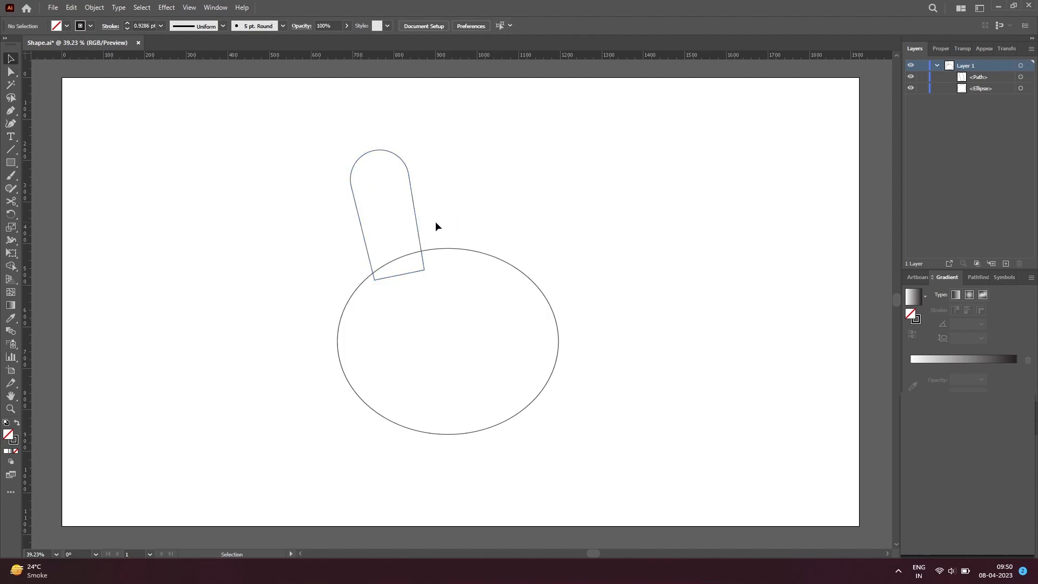
Duplicate the ear, reflect the copy left to right and place it level with the first on the right of the head.
{"action": "left_click", "coordinate": [417, 229]}
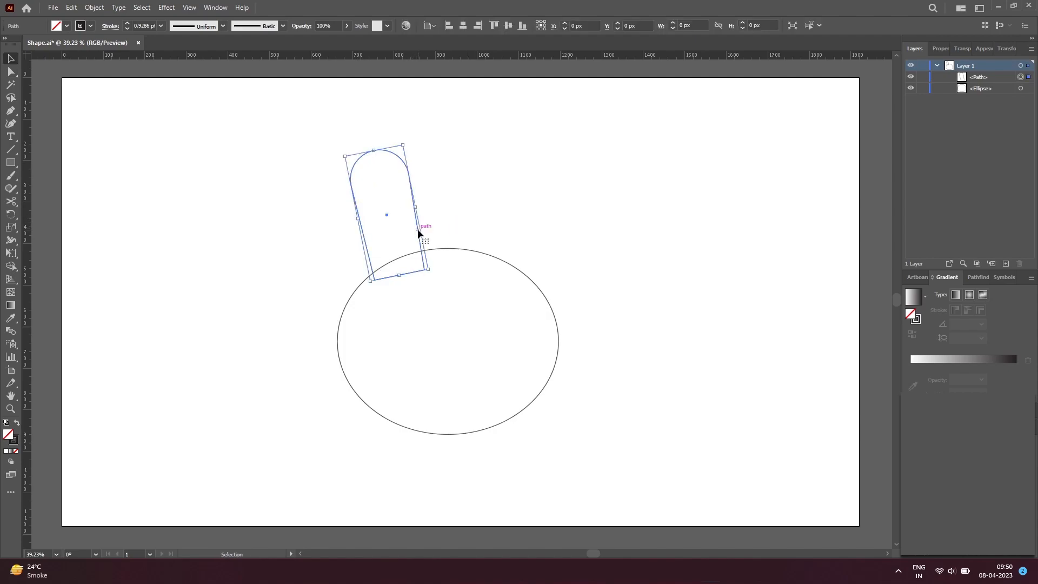
{"action": "left_click_drag", "start_coordinate": [418, 228], "coordinate": [506, 224]}
{"action": "right_click", "coordinate": [505, 224]}
{"action": "mouse_move", "coordinate": [611, 414]}
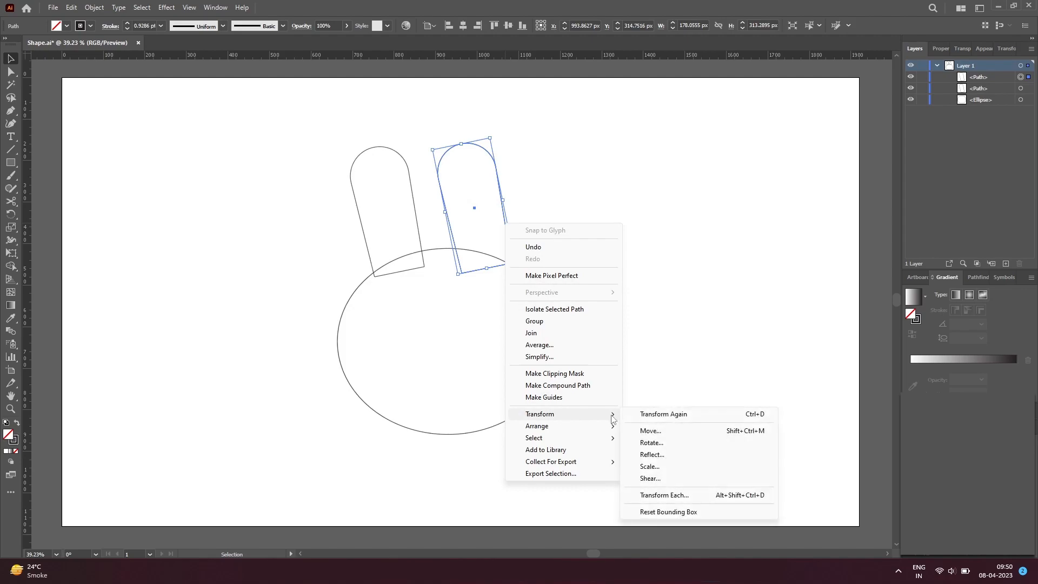
{"action": "left_click", "coordinate": [648, 453]}
{"action": "left_click", "coordinate": [520, 352]}
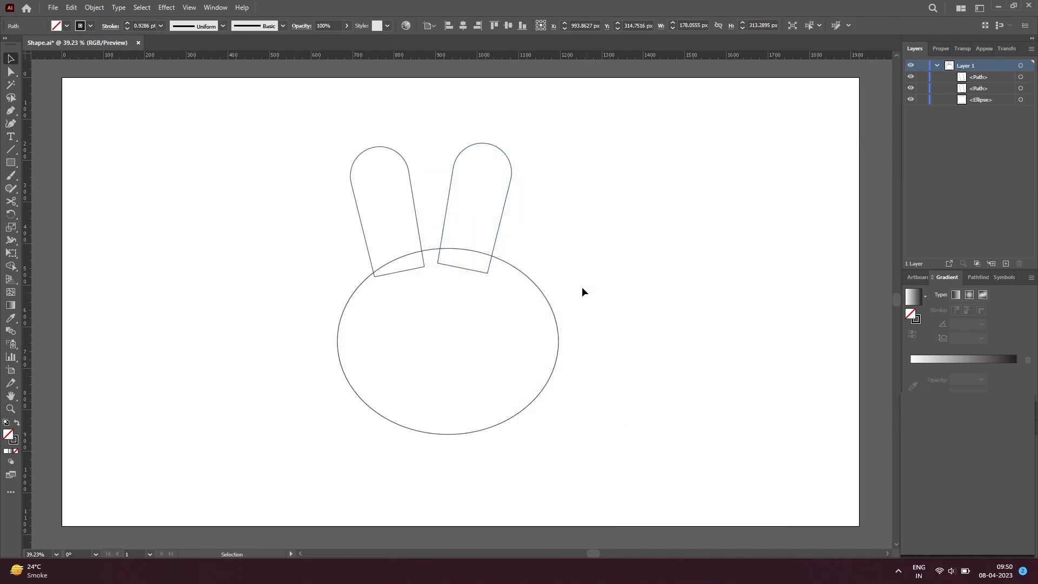
{"action": "left_click", "coordinate": [586, 292]}
{"action": "left_click_drag", "start_coordinate": [500, 232], "coordinate": [525, 235]}
Nudge both ears together 9 px right and 5 px up to centre them over the head.
{"action": "left_click", "coordinate": [420, 232], "text": "shift"}
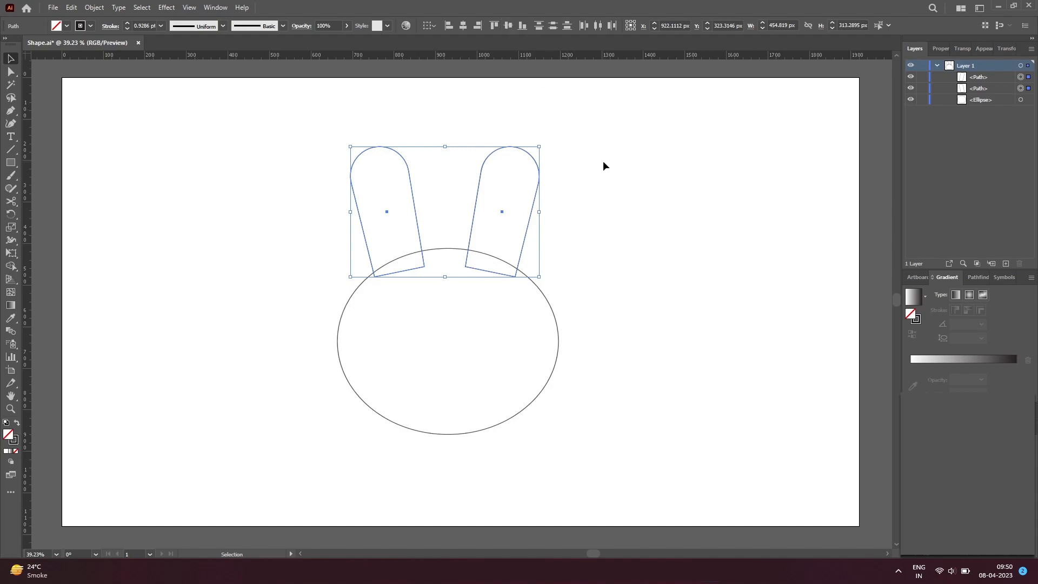
{"action": "key", "text": "Left"}
{"action": "key", "text": "Left"}
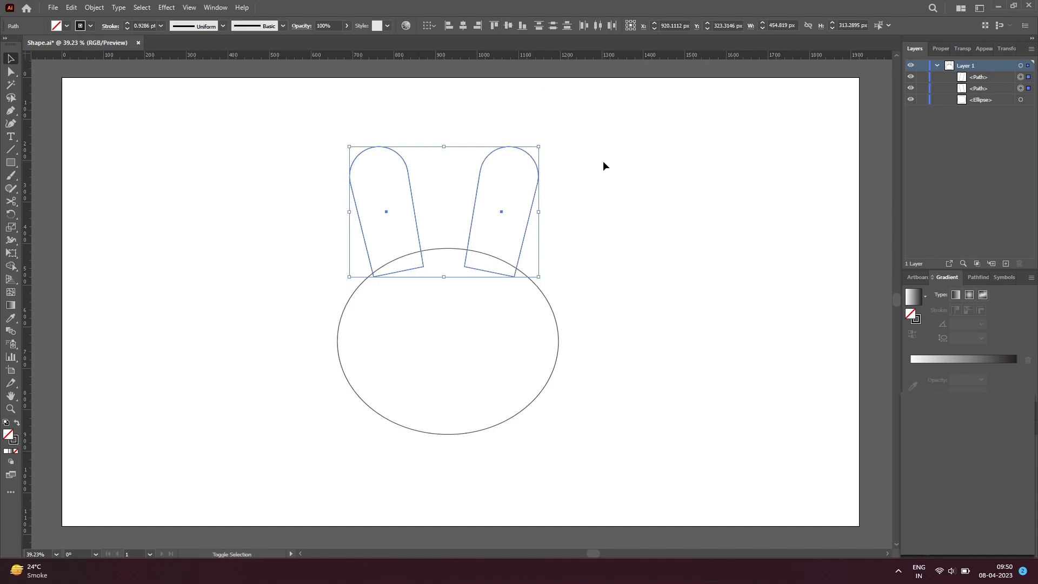
{"action": "key", "text": "shift+Right"}
{"action": "key", "text": "Up"}
{"action": "key", "text": "Up"}
{"action": "key", "text": "Up"}
{"action": "key", "text": "Up"}
{"action": "key", "text": "Up"}
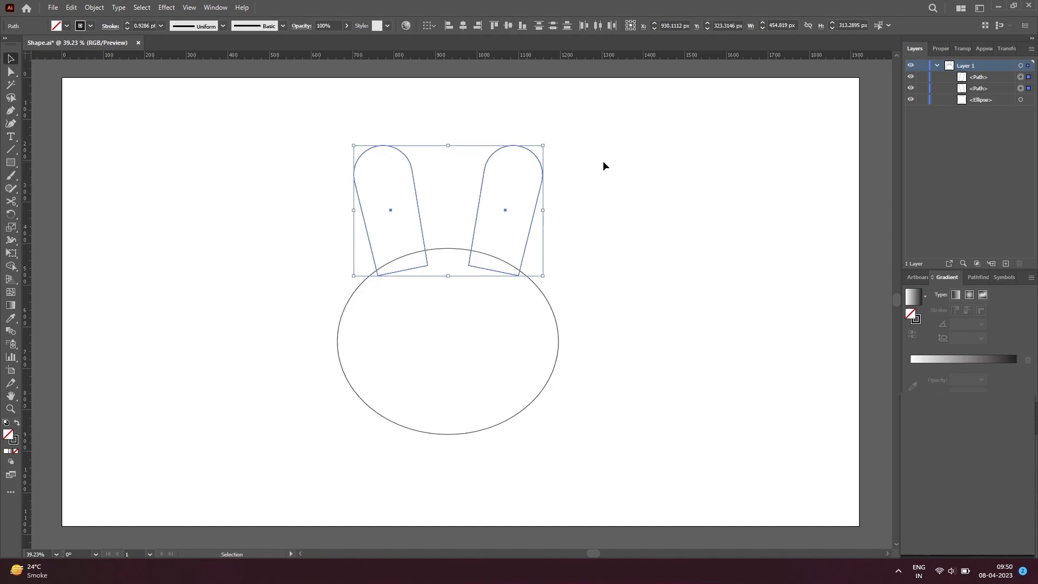
{"action": "key", "text": "Right"}
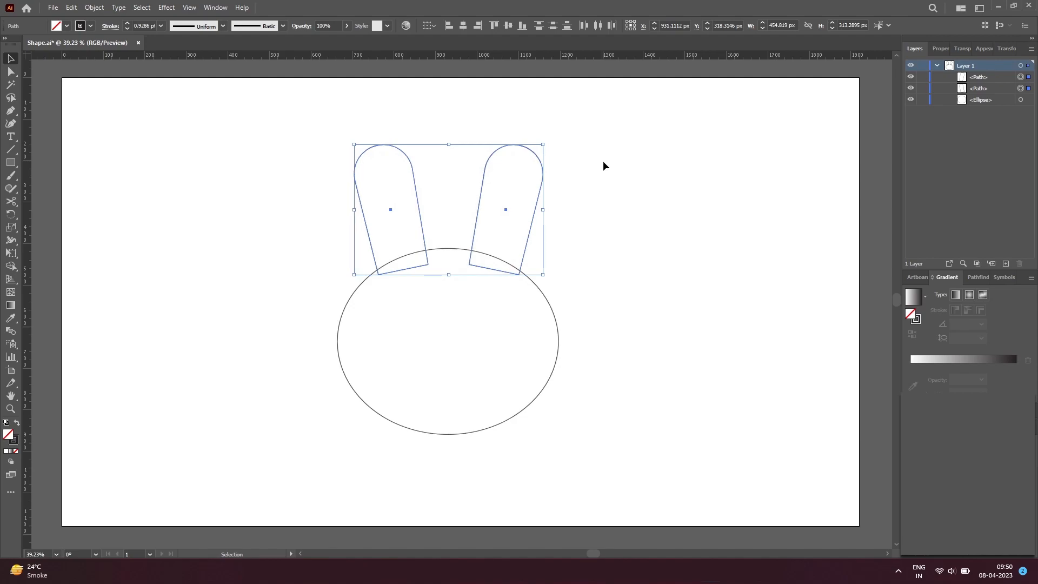
{"action": "left_click", "coordinate": [622, 298]}
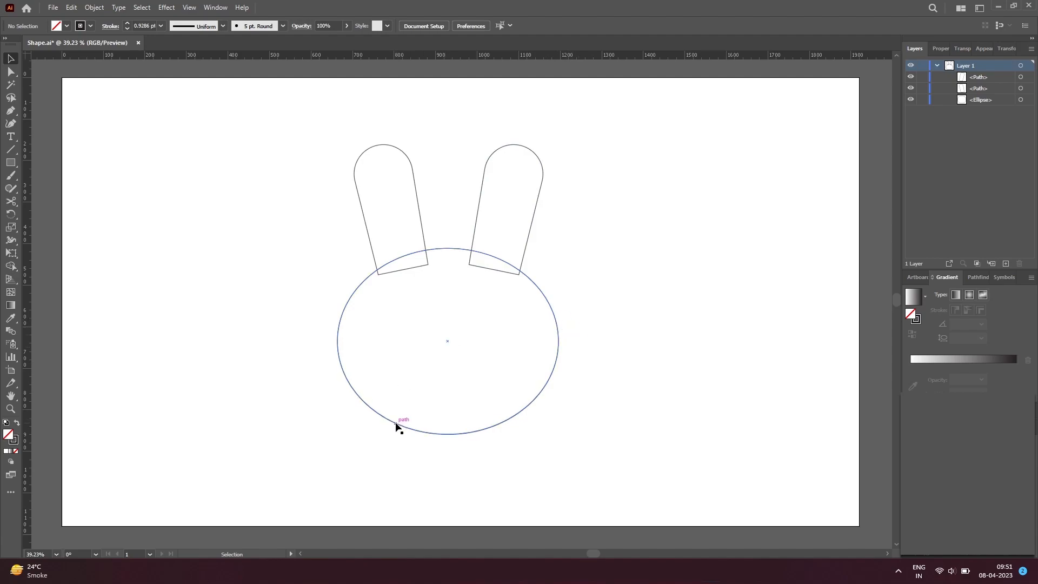
{"action": "left_click_drag", "start_coordinate": [10, 163], "coordinate": [52, 200]}
{"action": "left_click_drag", "start_coordinate": [233, 288], "coordinate": [252, 328]}
{"action": "key", "text": "ctrl+z"}
Draw an elliptical eye about 60 by 86 px on the left of the face and duplicate it to the right side.
{"action": "left_click_drag", "start_coordinate": [13, 166], "coordinate": [51, 190]}
{"action": "left_click_drag", "start_coordinate": [259, 306], "coordinate": [486, 336]}
{"action": "key", "text": "v"}
{"action": "left_click_drag", "start_coordinate": [422, 321], "coordinate": [425, 321]}
Duplicate the right eye, shrink the copy to a pupil about 36 by 53 px at the eye's base, and copy it into the left eye.
{"action": "left_click", "coordinate": [485, 335]}
{"action": "left_click_drag", "start_coordinate": [485, 336], "coordinate": [481, 336]}
{"action": "scroll", "coordinate": [475, 325], "scroll_direction": "up", "scroll_amount": 5}
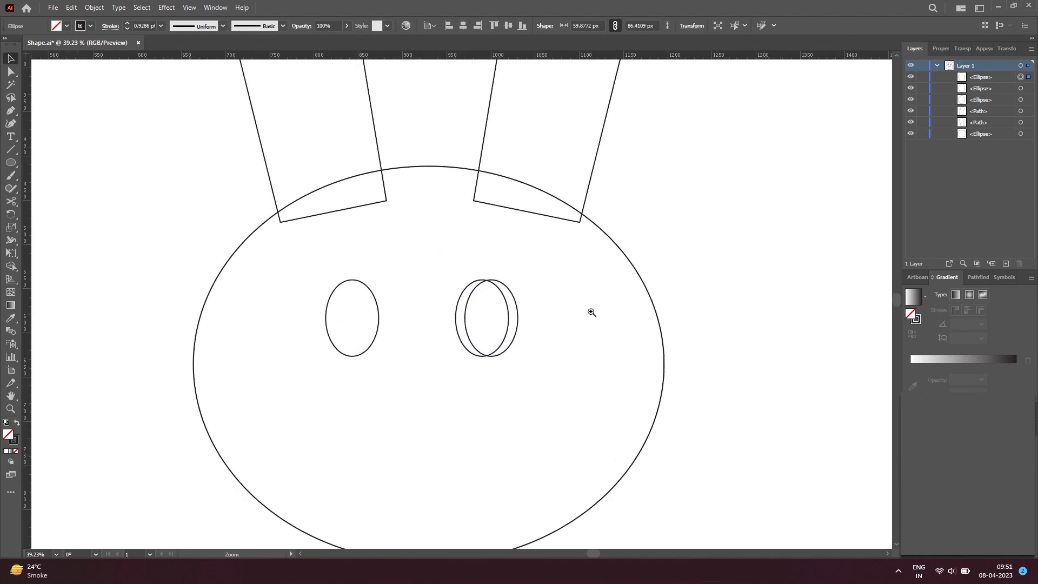
{"action": "left_click_drag", "start_coordinate": [534, 256], "coordinate": [518, 280]}
{"action": "left_click_drag", "start_coordinate": [515, 331], "coordinate": [313, 358]}
{"action": "left_click", "coordinate": [466, 359], "text": "ctrl+alt"}
{"action": "left_click", "coordinate": [467, 360], "text": "ctrl+alt"}
{"action": "scroll", "coordinate": [431, 336], "scroll_direction": "up", "scroll_amount": 2}
{"action": "left_click_drag", "start_coordinate": [471, 295], "coordinate": [438, 301]}
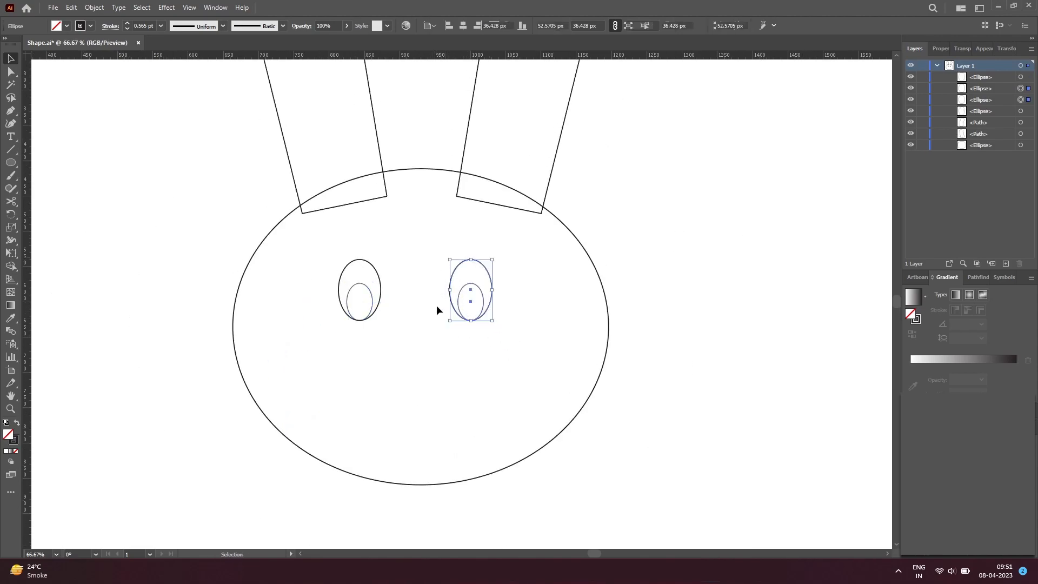
{"action": "left_click", "coordinate": [379, 320], "text": "shift"}
{"action": "key", "text": "ctrl+g"}
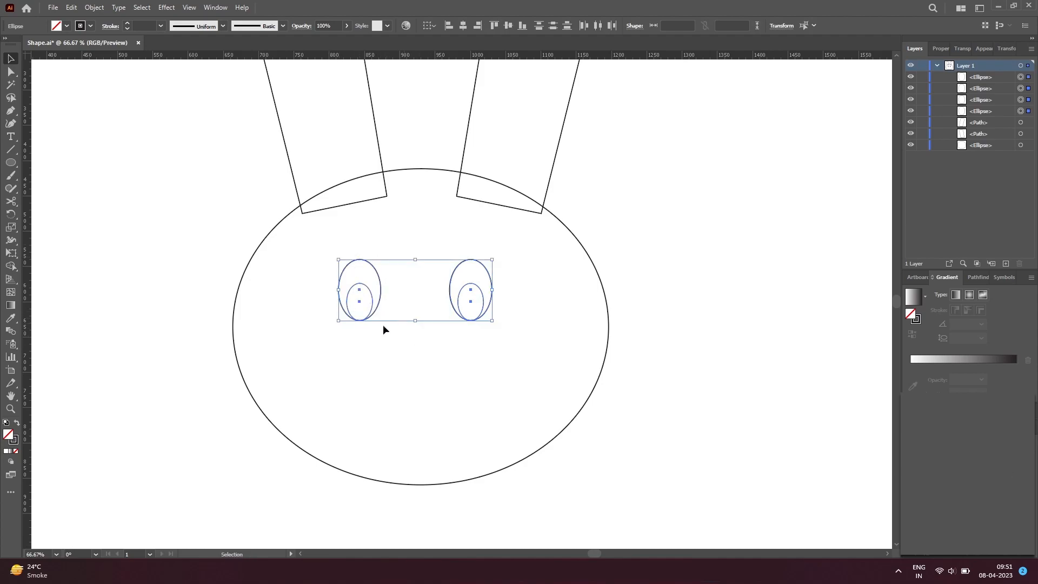
{"action": "left_click", "coordinate": [143, 255]}
Create a three-sided polygon below the eyes for the nose and delete the trial hexagon.
{"action": "left_click", "coordinate": [11, 164]}
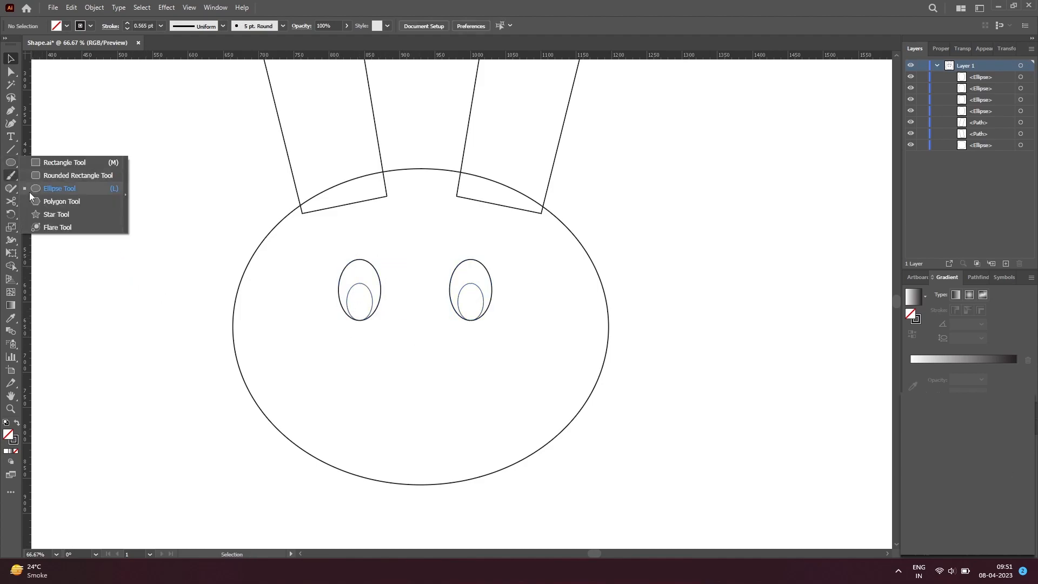
{"action": "left_click", "coordinate": [41, 202]}
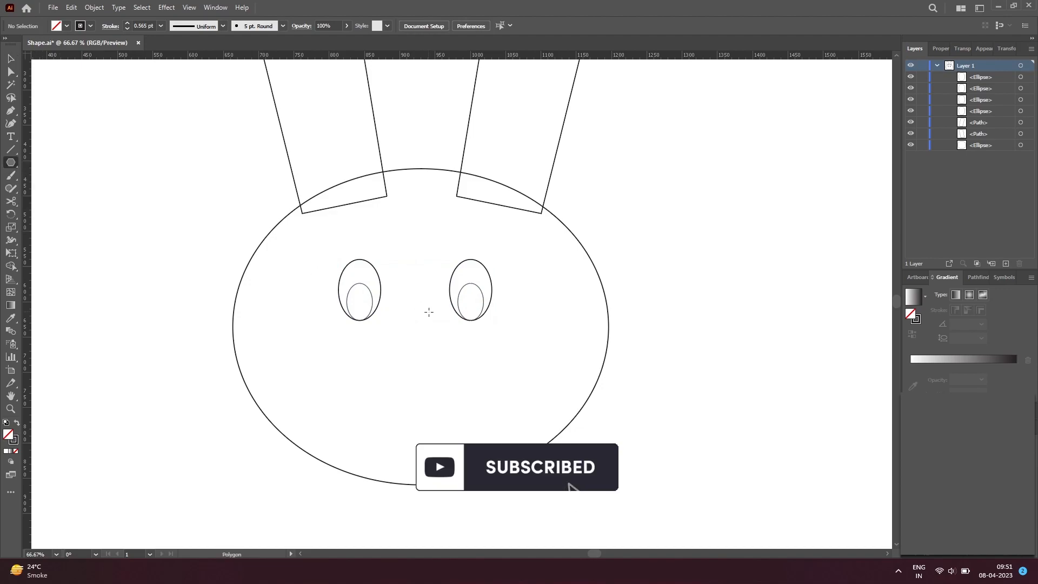
{"action": "mouse_move", "coordinate": [415, 336]}
{"action": "left_mouse_down"}
{"action": "mouse_move", "coordinate": [449, 356]}
{"action": "mouse_move", "coordinate": [438, 359]}
{"action": "left_mouse_up"}
{"action": "left_click", "coordinate": [438, 360]}
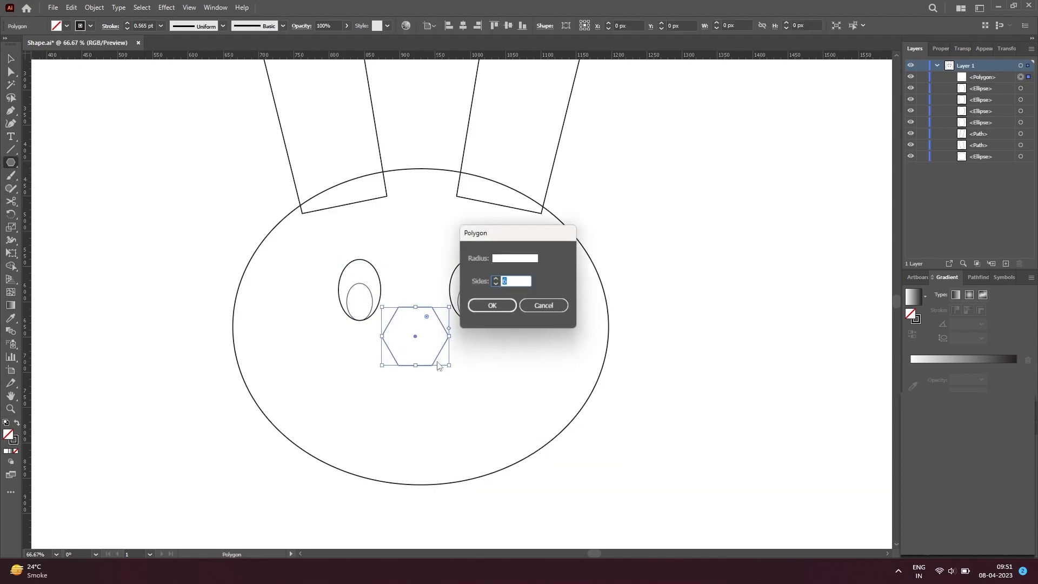
{"action": "left_click", "coordinate": [492, 306]}
{"action": "key", "text": "v"}
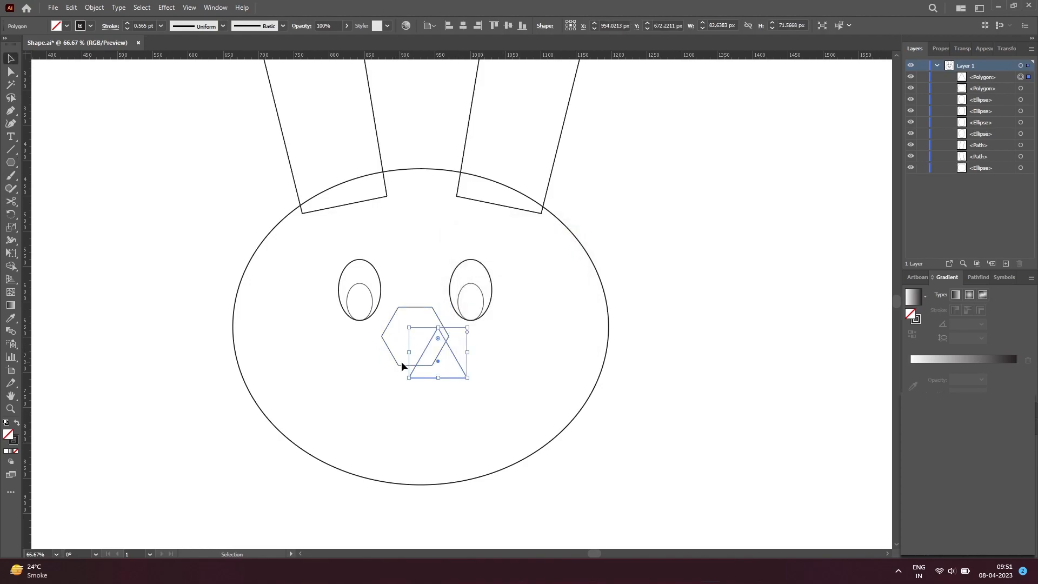
{"action": "left_click", "coordinate": [403, 364]}
{"action": "key", "text": "Delete"}
{"action": "left_click", "coordinate": [447, 385]}
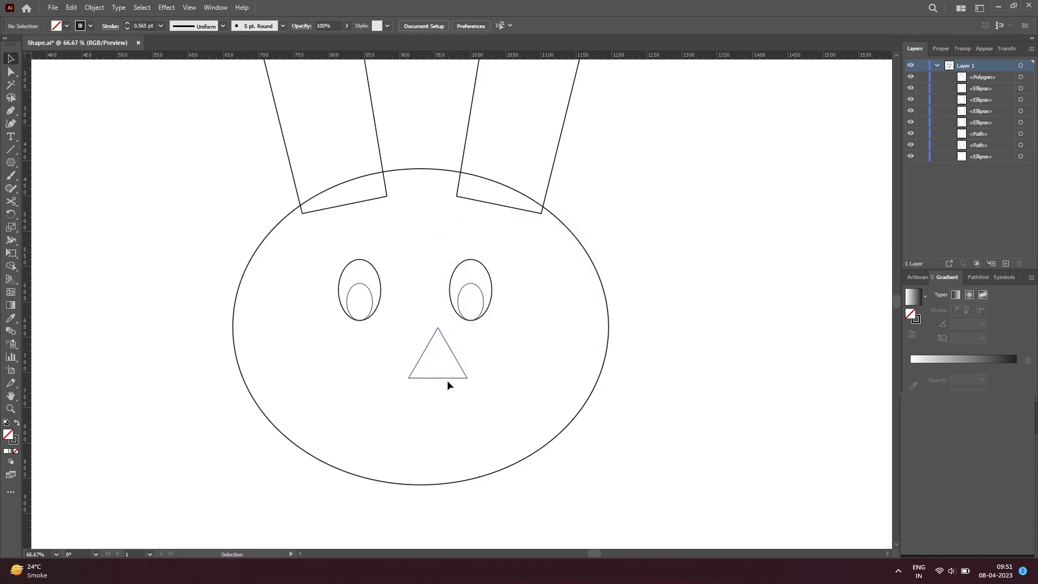
Turn the nose triangle point-down, scale it to about 75 by 65 px and centre it below the eyes.
{"action": "left_click", "coordinate": [442, 378]}
{"action": "left_click_drag", "start_coordinate": [472, 328], "coordinate": [390, 419]}
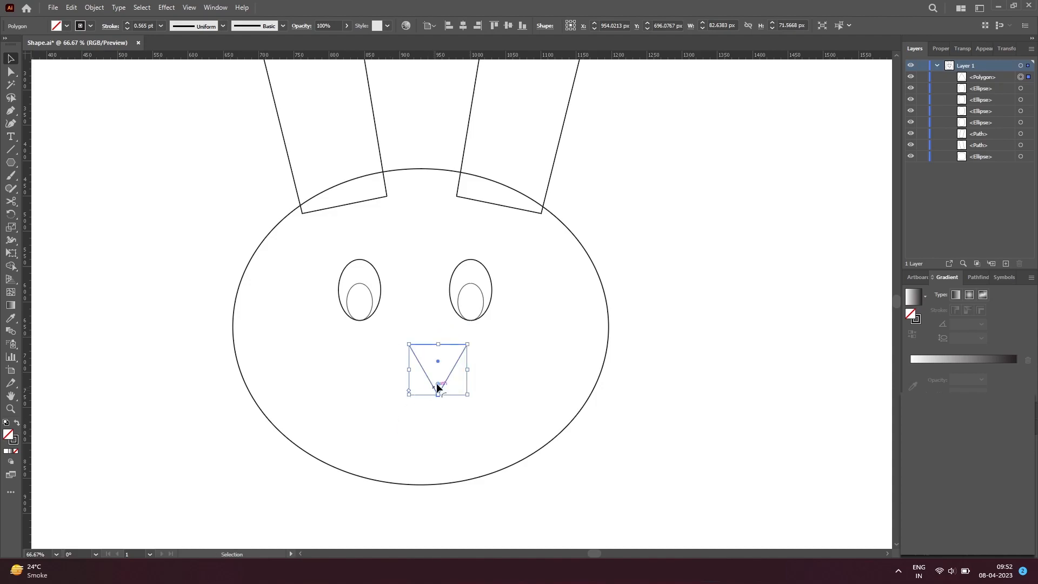
{"action": "mouse_move", "coordinate": [440, 388]}
{"action": "left_mouse_down"}
{"action": "mouse_move", "coordinate": [426, 382]}
{"action": "mouse_move", "coordinate": [450, 372]}
{"action": "mouse_move", "coordinate": [427, 377]}
{"action": "mouse_move", "coordinate": [433, 363]}
{"action": "mouse_move", "coordinate": [449, 385]}
{"action": "mouse_move", "coordinate": [427, 381]}
{"action": "mouse_move", "coordinate": [448, 395]}
{"action": "left_mouse_up"}
Slightly round the two upper corners of the nose triangle.
{"action": "key", "text": "a"}
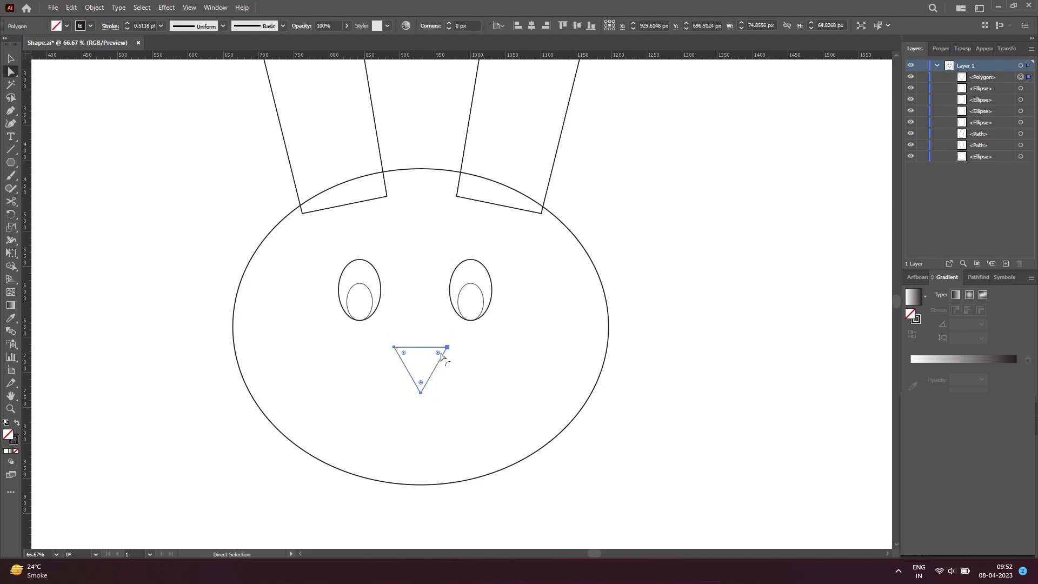
{"action": "left_click", "coordinate": [403, 353], "text": "shift"}
{"action": "left_click_drag", "start_coordinate": [404, 354], "coordinate": [406, 355]}
{"action": "key", "text": "v"}
{"action": "left_click", "coordinate": [482, 403]}
{"action": "left_click", "coordinate": [13, 167]}
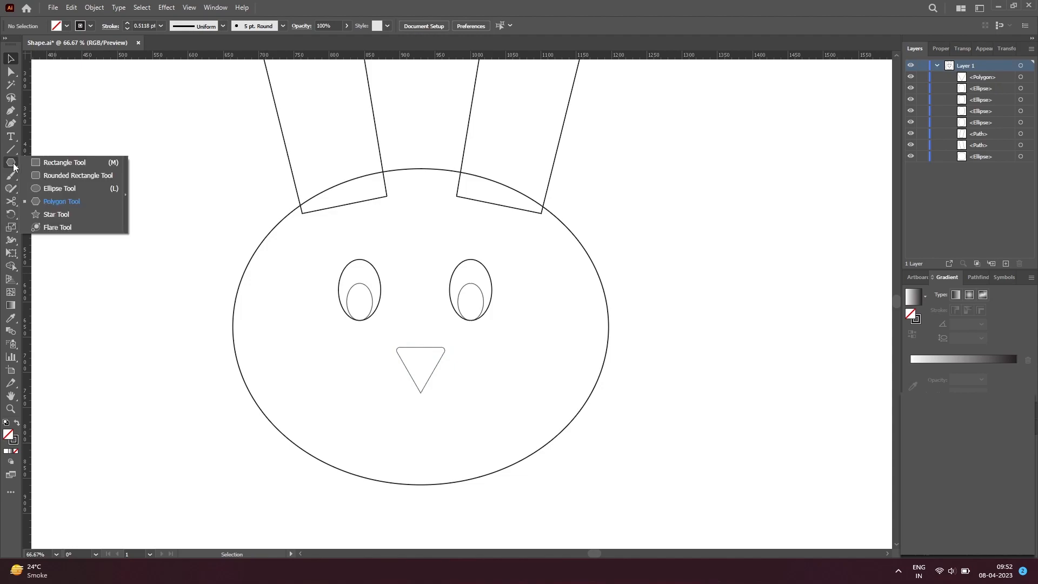
{"action": "left_click", "coordinate": [49, 200]}
{"action": "left_click_drag", "start_coordinate": [115, 236], "coordinate": [419, 397]}
{"action": "key", "text": "Delete"}
Draw a circle about 73 px in diameter and place its right edge at the nose's lower tip.
{"action": "left_click", "coordinate": [11, 163]}
{"action": "left_click", "coordinate": [44, 189]}
{"action": "key", "text": "v"}
{"action": "left_click_drag", "start_coordinate": [351, 345], "coordinate": [369, 363]}
{"action": "left_click", "coordinate": [485, 411]}
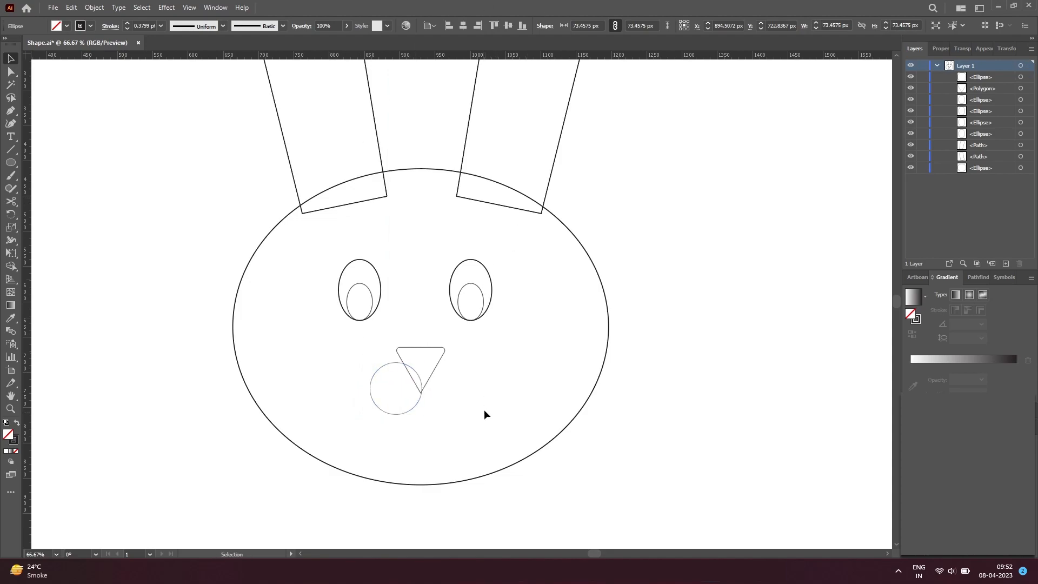
Duplicate the circle to the right so the two circles touch at the nose's lower tip.
{"action": "key", "text": "ctrl+space"}
{"action": "left_click_drag", "start_coordinate": [415, 386], "coordinate": [624, 344]}
{"action": "left_click_drag", "start_coordinate": [436, 436], "coordinate": [624, 444]}
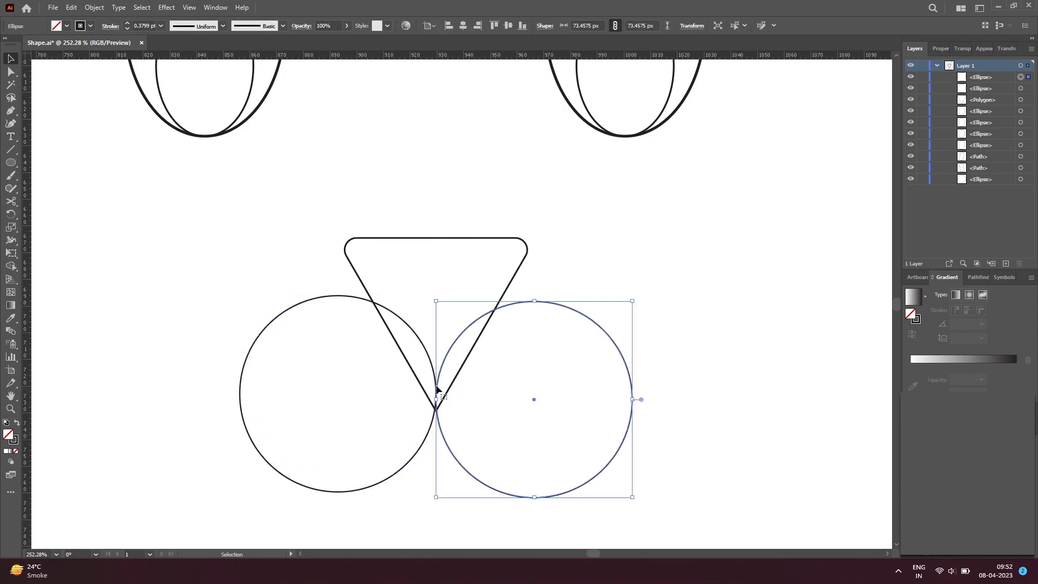
Align the two circles by their vertical centres and shift the pair slightly down.
{"action": "left_click", "coordinate": [432, 366], "text": "shift"}
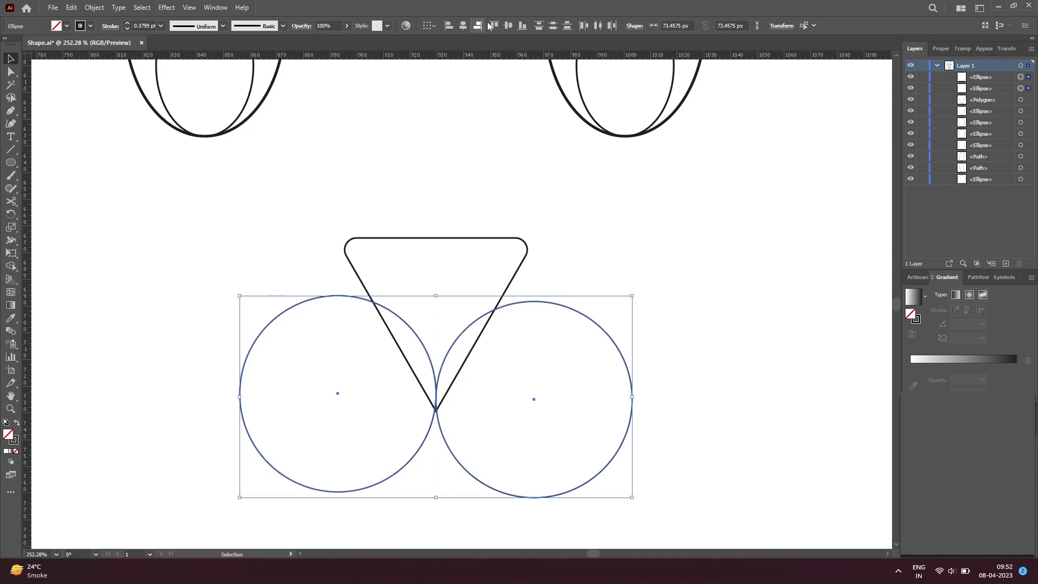
{"action": "left_click", "coordinate": [508, 28]}
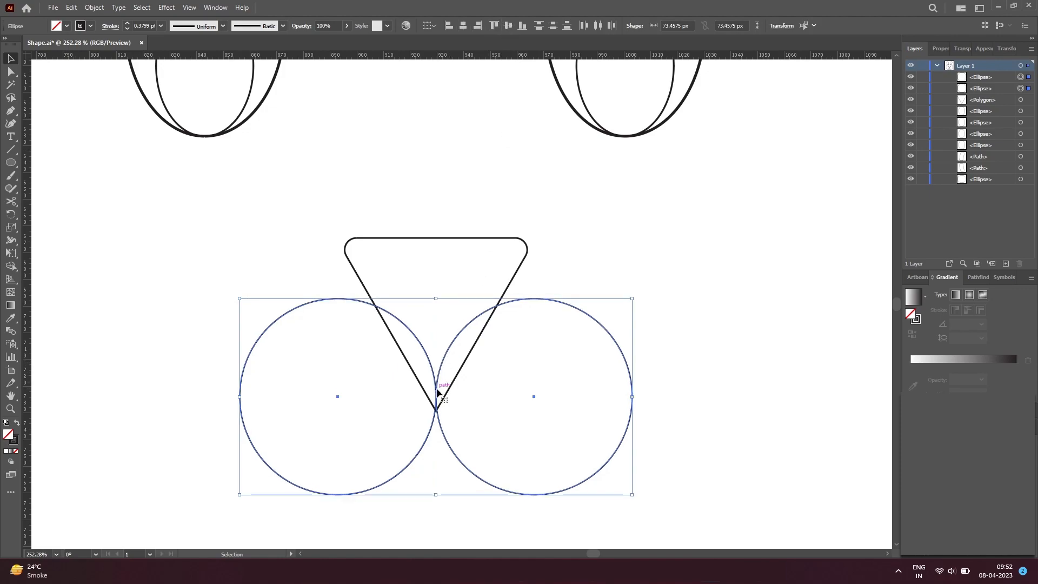
{"action": "left_click_drag", "start_coordinate": [436, 390], "coordinate": [437, 397]}
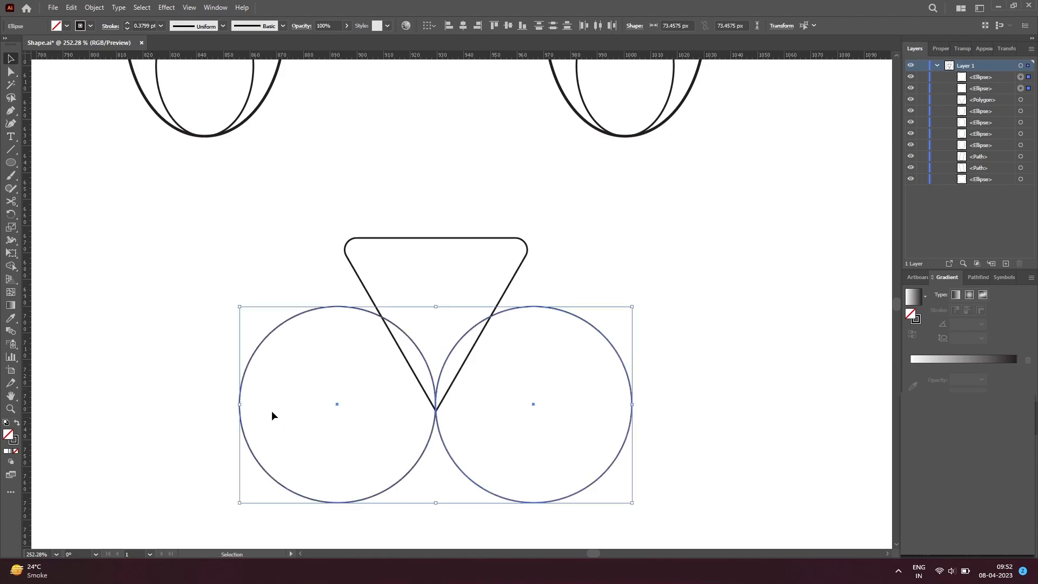
Cut the left mouth circle open at its outer side anchor and delete its upper half, keeping the lower arc.
{"action": "key", "text": "c"}
{"action": "left_click", "coordinate": [240, 403]}
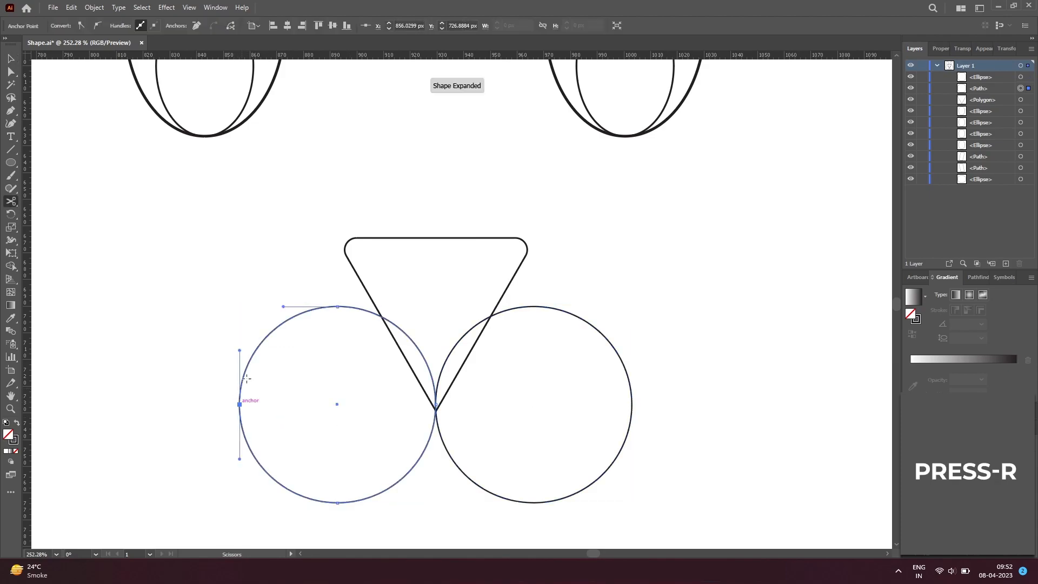
{"action": "key", "text": "a"}
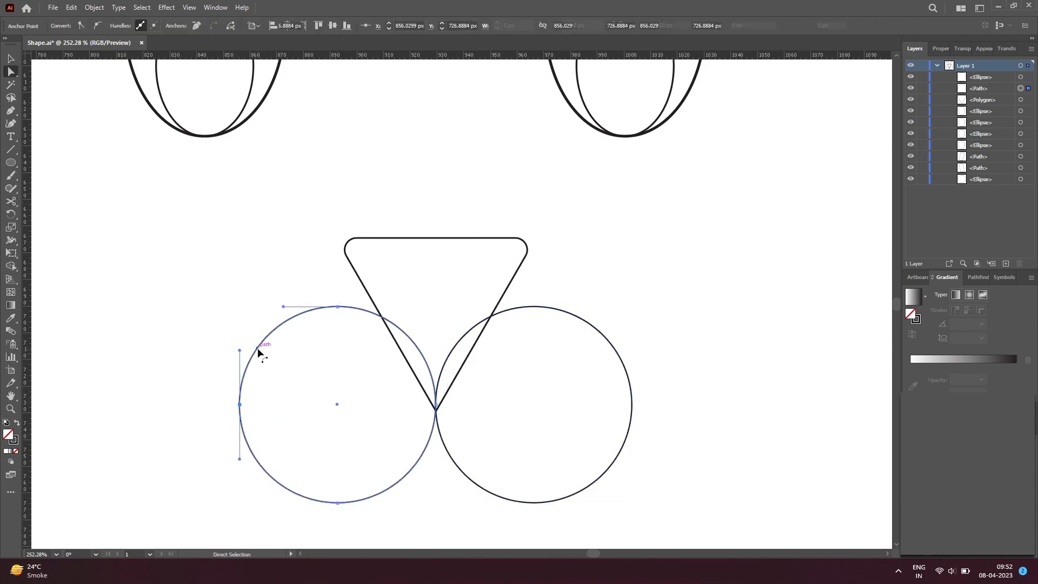
{"action": "key", "text": "Delete"}
{"action": "key", "text": "ctrl+z"}
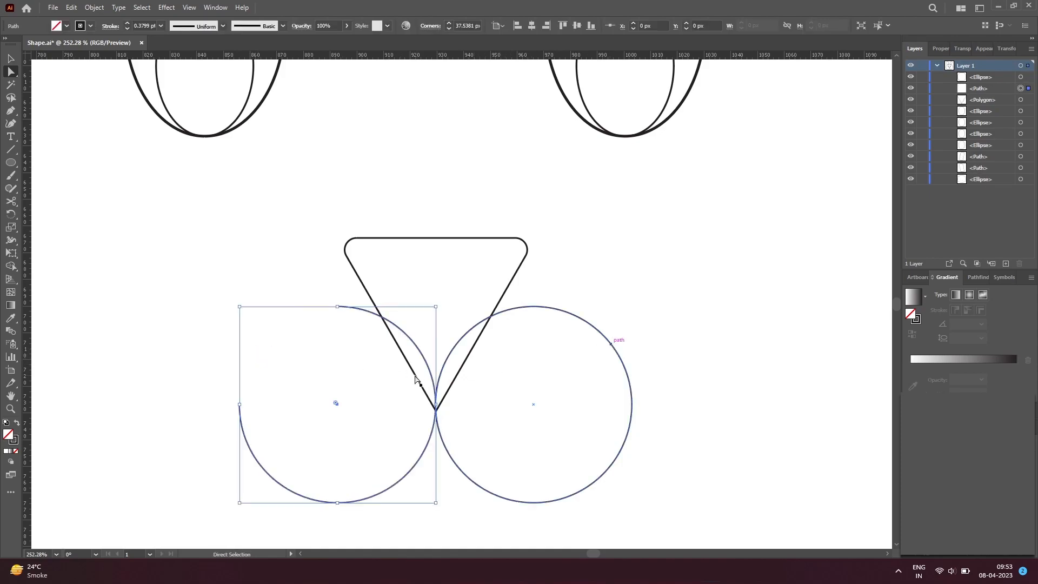
{"action": "left_click", "coordinate": [348, 317]}
{"action": "left_click_drag", "start_coordinate": [338, 308], "coordinate": [340, 309]}
{"action": "key", "text": "Delete"}
{"action": "left_click", "coordinate": [558, 336]}
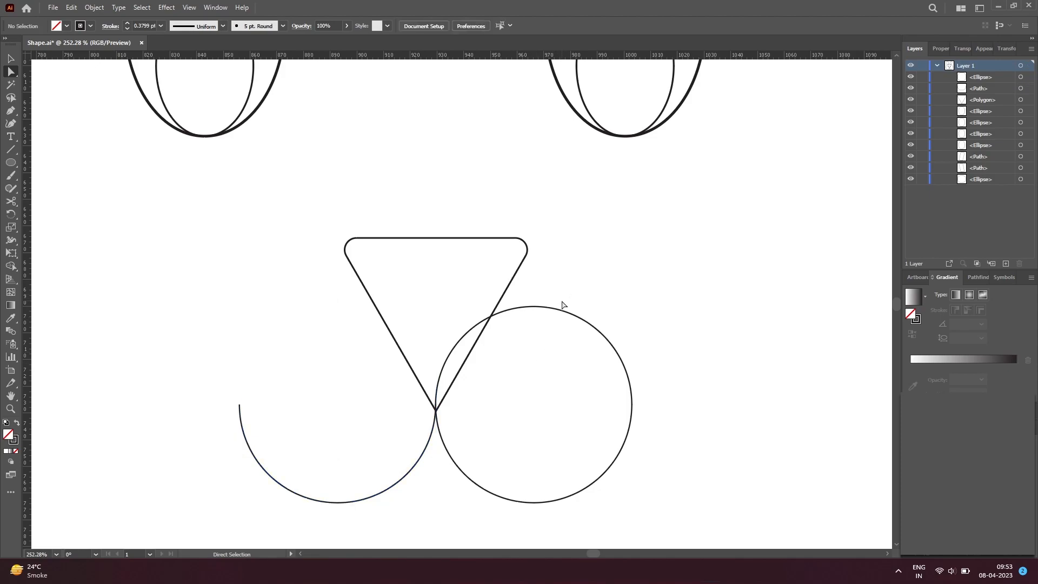
Cut the right mouth circle at its two side anchors and delete its upper half, keeping the lower arc.
{"action": "left_click", "coordinate": [633, 405]}
{"action": "key", "text": "c"}
{"action": "left_click", "coordinate": [632, 404]}
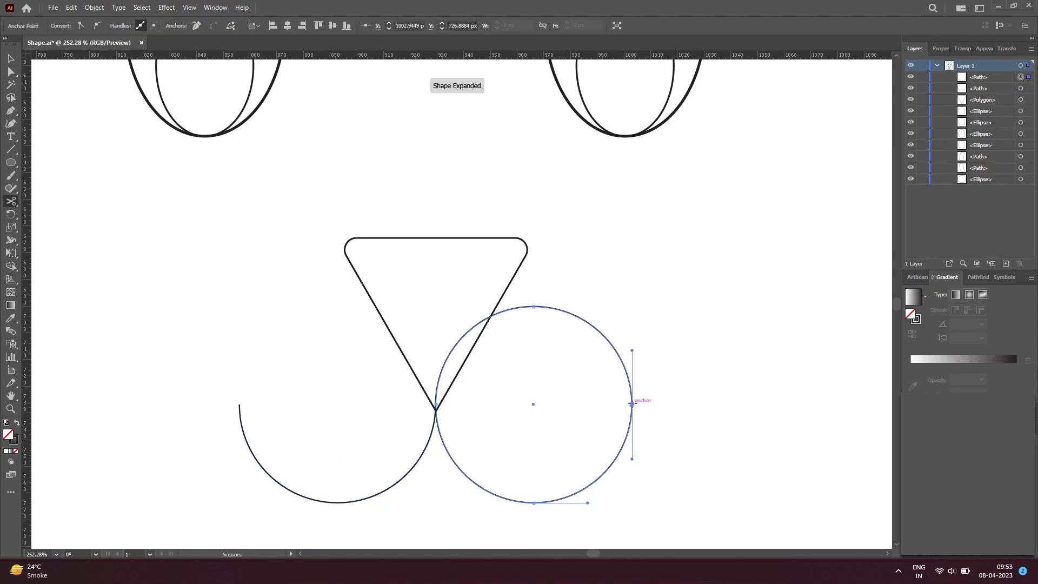
{"action": "left_click", "coordinate": [436, 405]}
{"action": "key", "text": "a"}
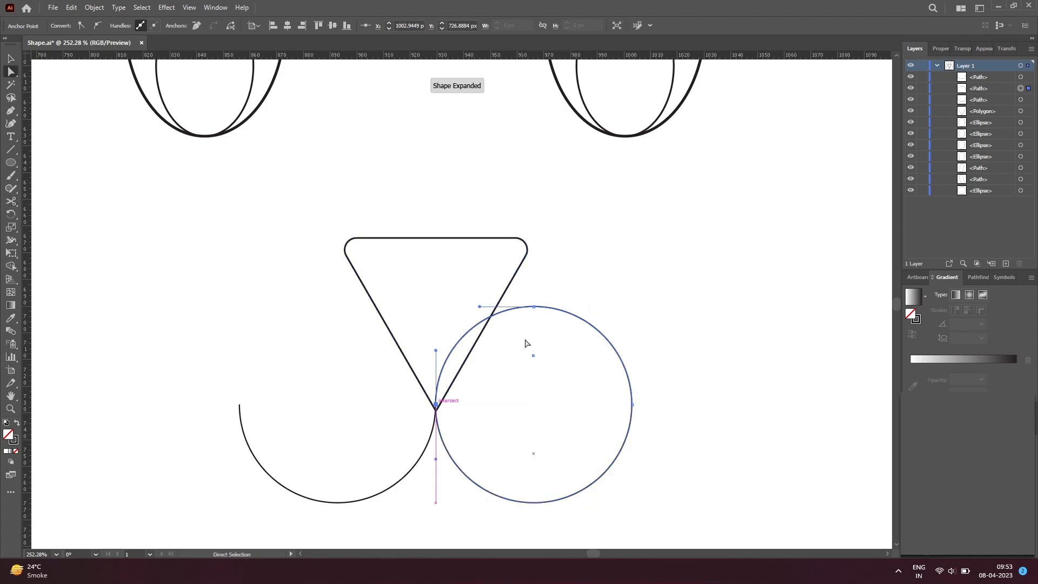
{"action": "left_click", "coordinate": [537, 307]}
{"action": "key", "text": "Delete"}
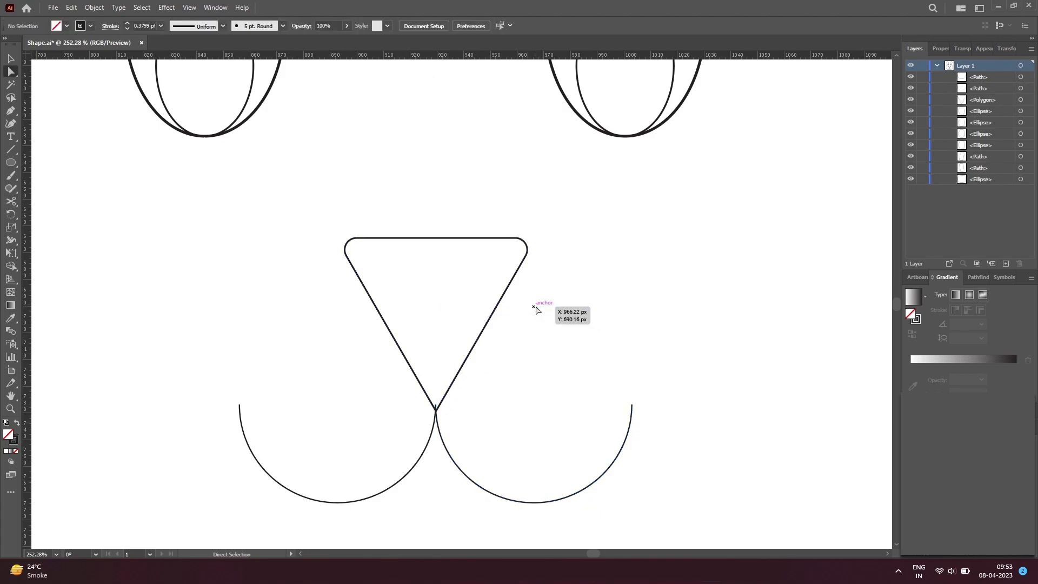
{"action": "key", "text": "v"}
{"action": "left_click_drag", "start_coordinate": [414, 426], "coordinate": [436, 423]}
{"action": "left_click", "coordinate": [673, 461]}
Draw an ellipse about 37 px wide and 46 px high under the nose's lower tip and stretch it slightly downward.
{"action": "left_click", "coordinate": [503, 354], "text": "ctrl+alt"}
{"action": "left_click", "coordinate": [465, 301], "text": "ctrl+alt"}
{"action": "left_click", "coordinate": [465, 301], "text": "ctrl+alt"}
{"action": "left_click", "coordinate": [465, 301], "text": "ctrl+alt"}
{"action": "scroll", "coordinate": [464, 303], "scroll_direction": "up", "scroll_amount": 2}
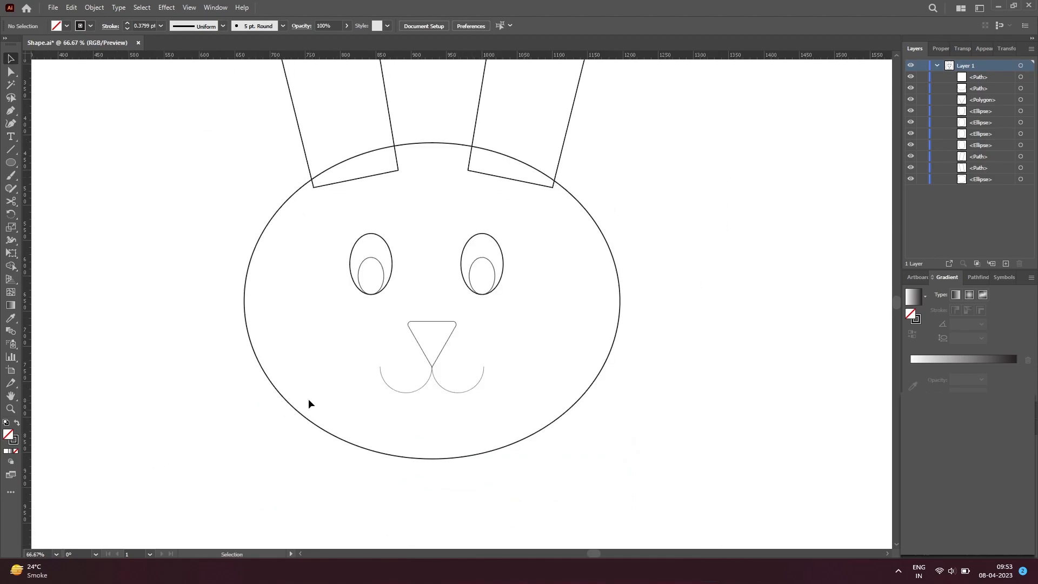
{"action": "key", "text": "l"}
{"action": "mouse_move", "coordinate": [432, 393]}
{"action": "left_mouse_down"}
{"action": "mouse_move", "coordinate": [458, 427]}
{"action": "mouse_move", "coordinate": [440, 397]}
{"action": "left_mouse_up"}
{"action": "key", "text": "v"}
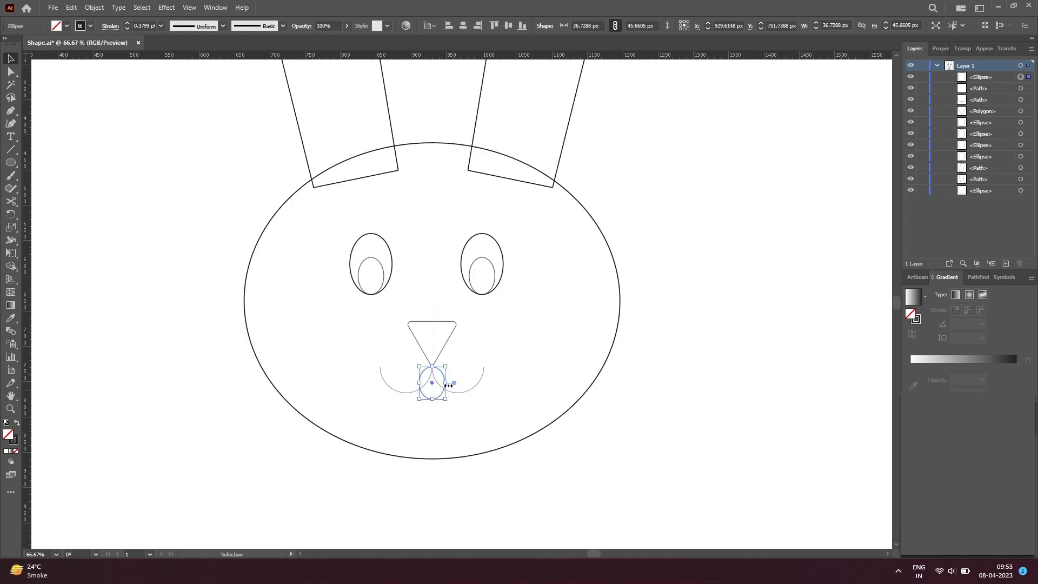
{"action": "left_click_drag", "start_coordinate": [434, 398], "coordinate": [434, 403]}
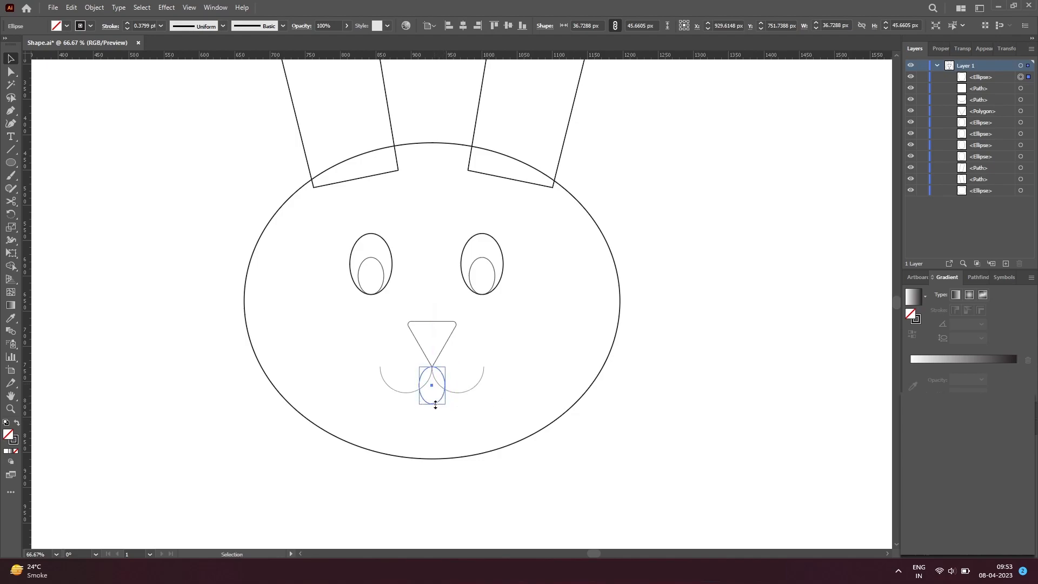
{"action": "left_click", "coordinate": [483, 416]}
Offset the outlines of both ears inward with Offset Path at -15 px, keeping miter joins and a miter limit of 4.
{"action": "scroll", "coordinate": [596, 419], "scroll_direction": "up", "scroll_amount": 4}
{"action": "scroll", "coordinate": [595, 418], "scroll_direction": "down", "scroll_amount": 1}
{"action": "left_click", "coordinate": [393, 226]}
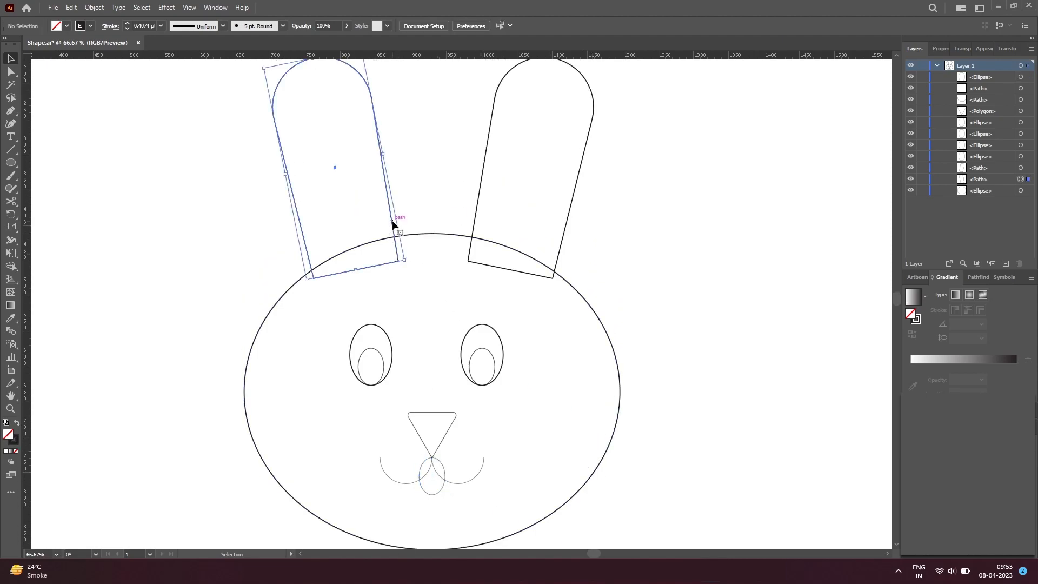
{"action": "left_click_drag", "start_coordinate": [545, 177], "coordinate": [468, 116]}
{"action": "left_click", "coordinate": [306, 161]}
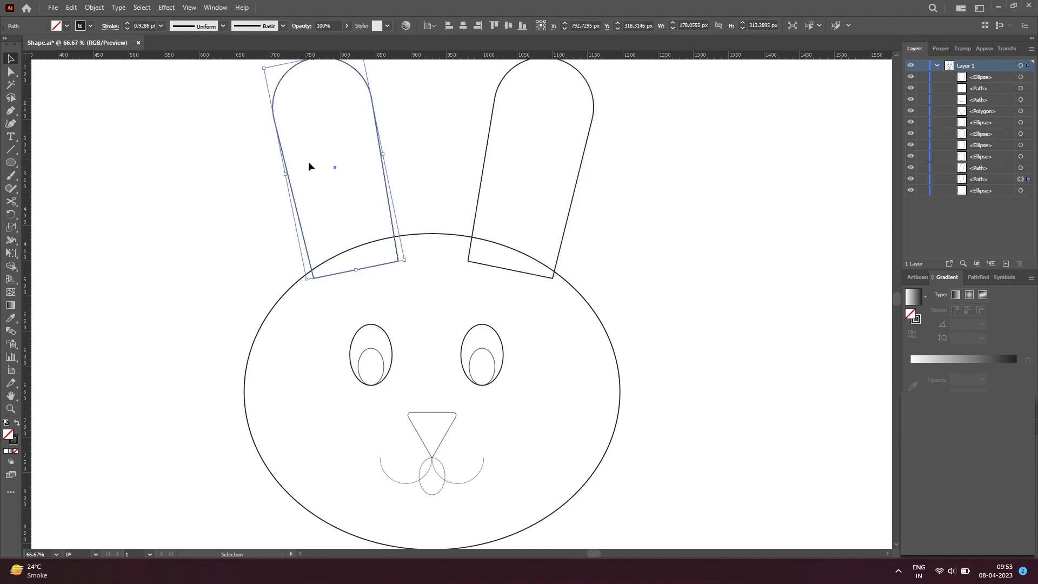
{"action": "left_click_drag", "start_coordinate": [601, 229], "coordinate": [472, 135], "text": "shift"}
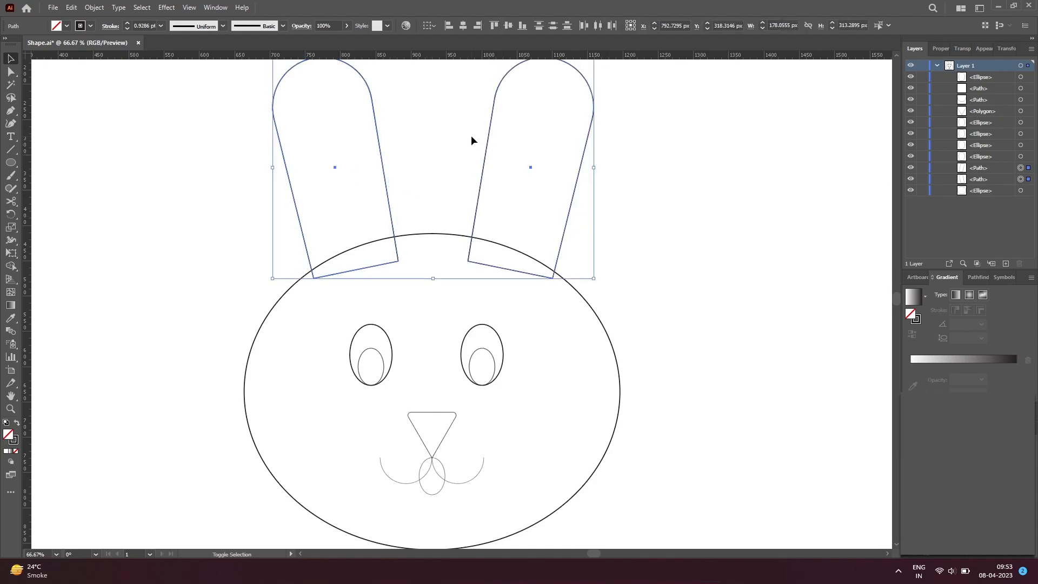
{"action": "left_click", "coordinate": [95, 10]}
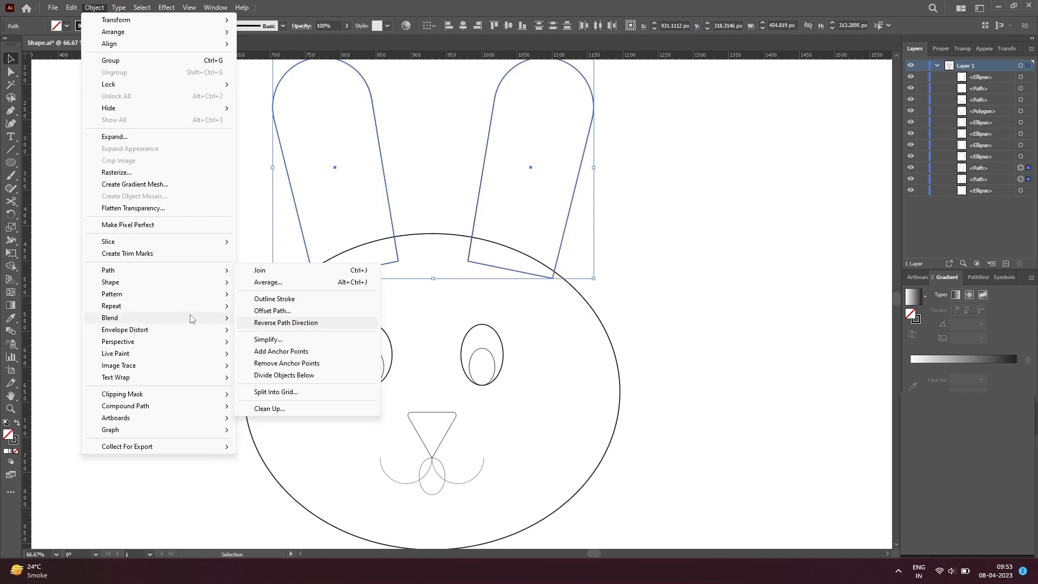
{"action": "mouse_move", "coordinate": [190, 319]}
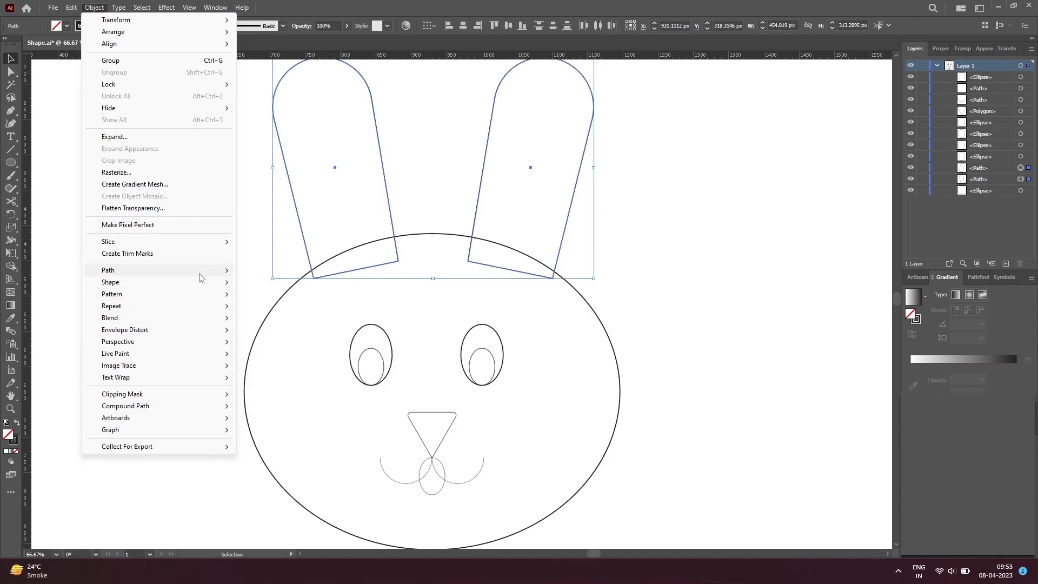
{"action": "mouse_move", "coordinate": [201, 273]}
{"action": "left_click", "coordinate": [286, 313]}
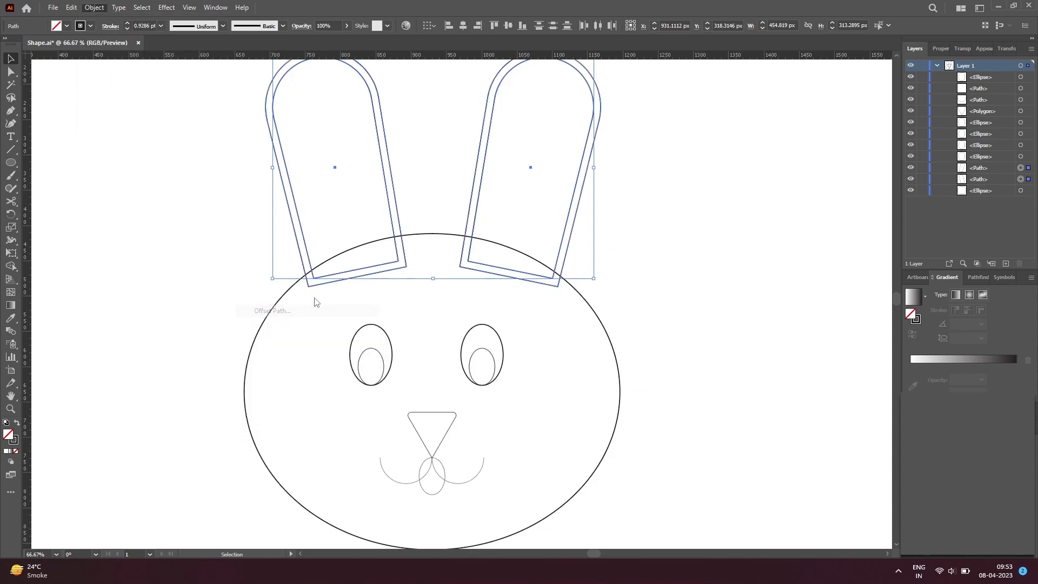
{"action": "left_click", "coordinate": [660, 284]}
{"action": "key", "text": "Down"}
{"action": "key", "text": "Down"}
{"action": "key", "text": "Down"}
{"action": "key", "text": "Down"}
{"action": "key", "text": "Down"}
{"action": "key", "text": "Down"}
{"action": "key", "text": "Down"}
{"action": "key", "text": "Down"}
{"action": "key", "text": "Down"}
{"action": "key", "text": "Down"}
{"action": "key", "text": "Down"}
{"action": "key", "text": "Down"}
{"action": "key", "text": "Down"}
{"action": "key", "text": "Down"}
{"action": "key", "text": "Down"}
{"action": "key", "text": "Down"}
{"action": "key", "text": "Down"}
{"action": "key", "text": "Down"}
{"action": "key", "text": "Down"}
{"action": "key", "text": "Down"}
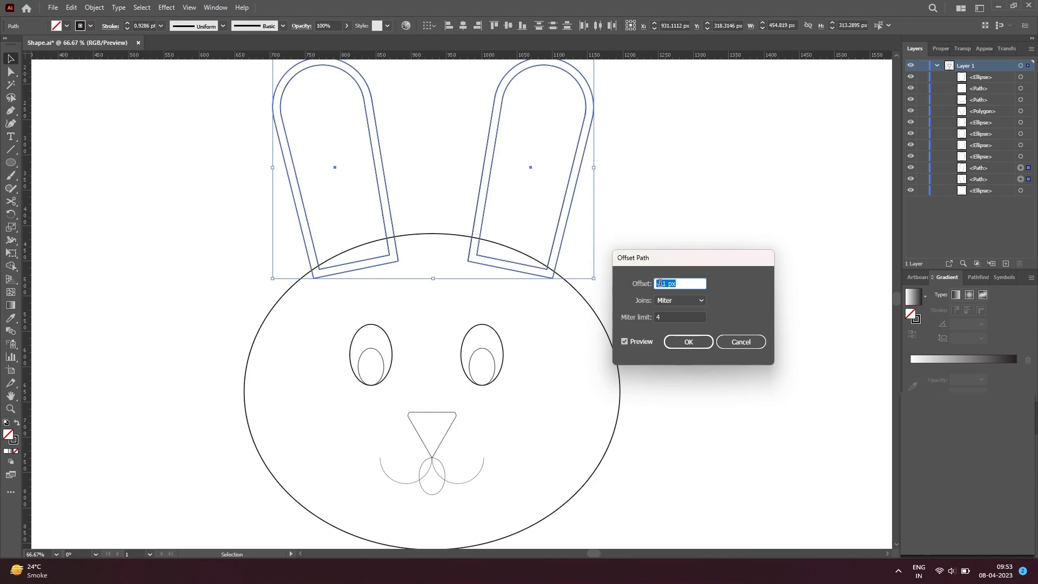
{"action": "key", "text": "Down"}
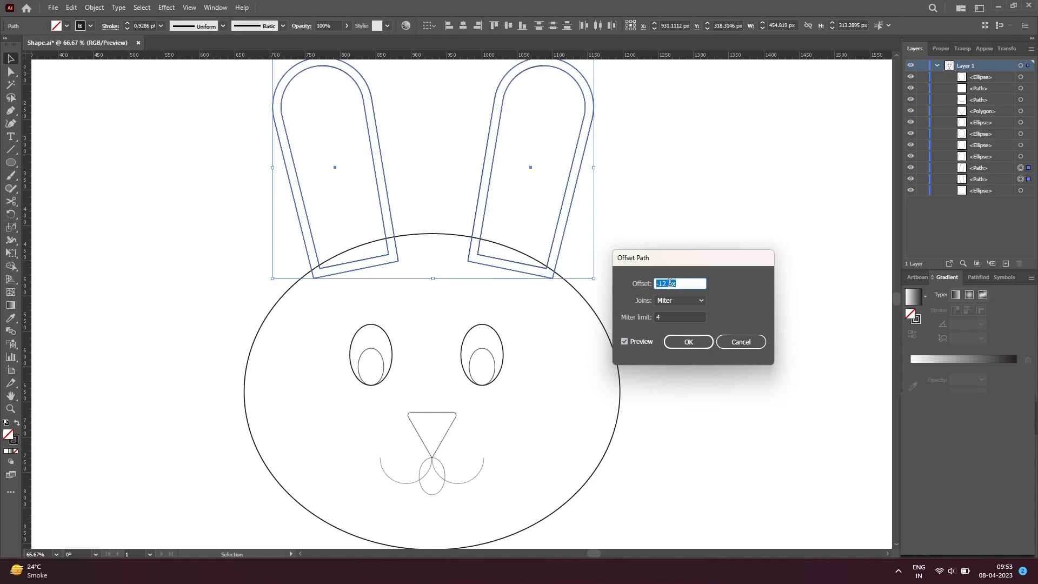
{"action": "key", "text": "Down"}
{"action": "key", "text": "Down"}
{"action": "key", "text": "Down"}
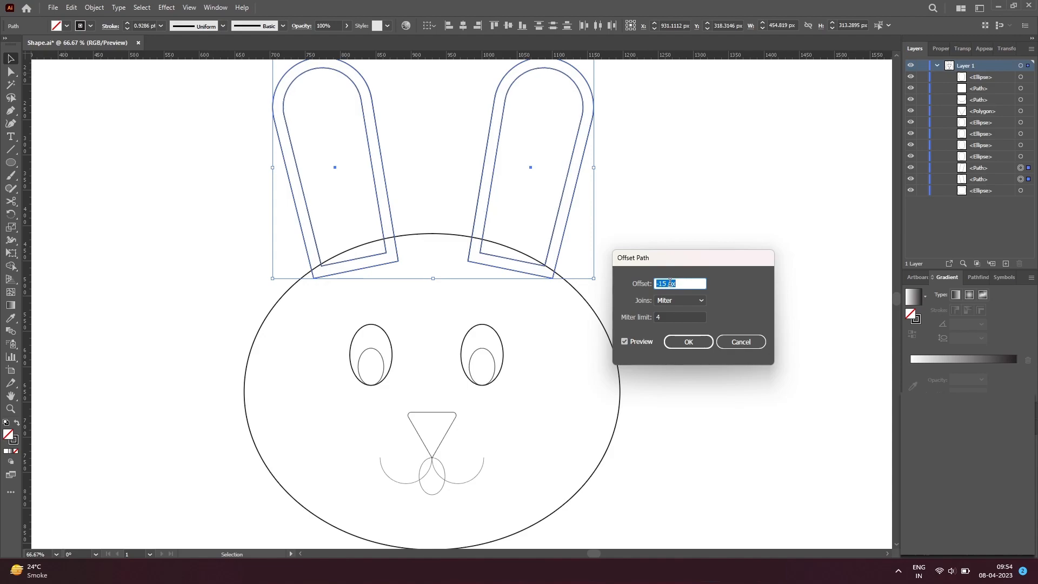
{"action": "left_click", "coordinate": [690, 346]}
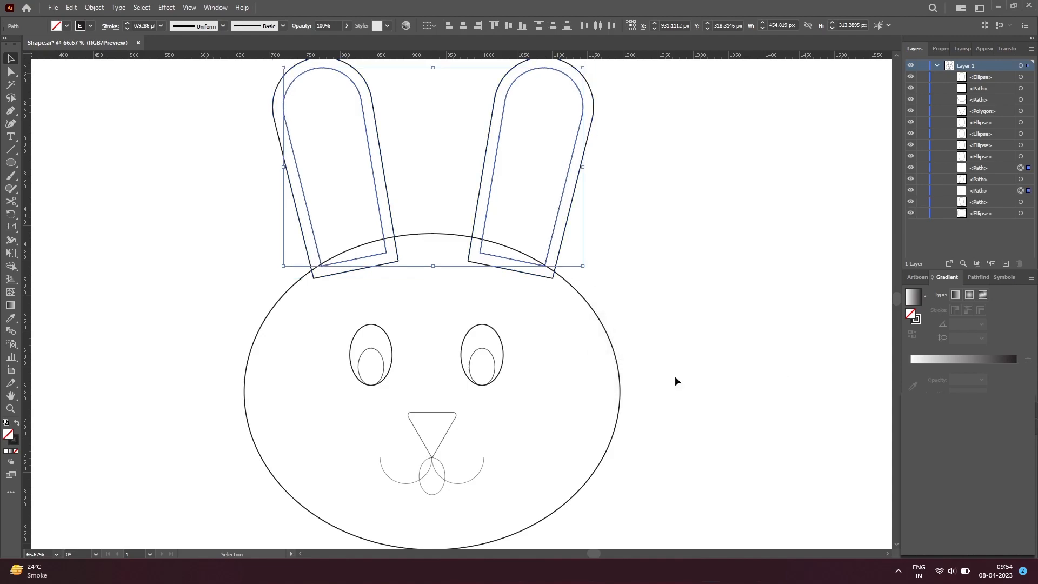
{"action": "left_click", "coordinate": [674, 376]}
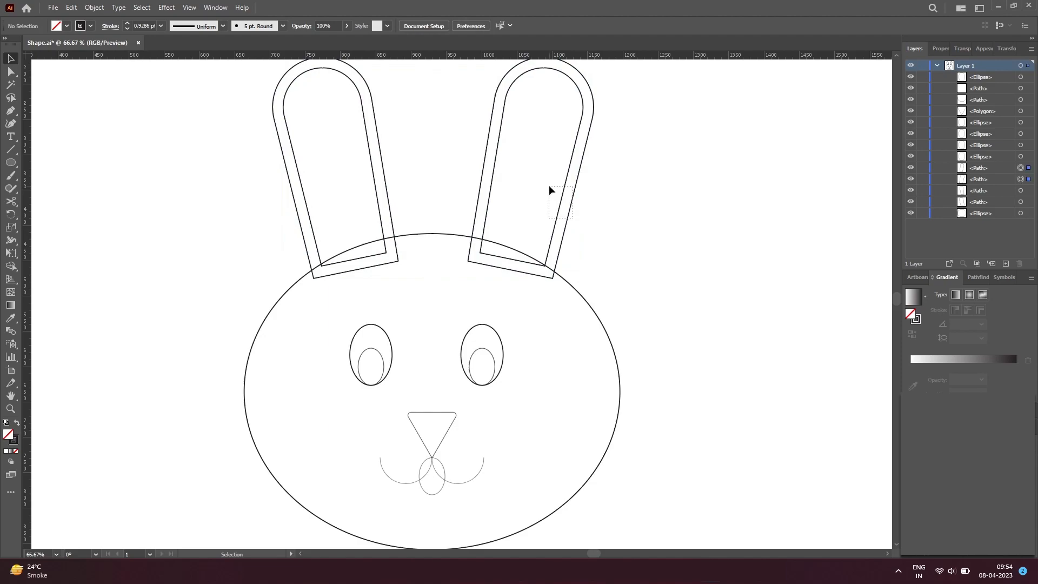
Move both ears together with their inner outlines down 6 px.
{"action": "left_click", "coordinate": [562, 191]}
{"action": "left_click", "coordinate": [376, 213], "text": "shift"}
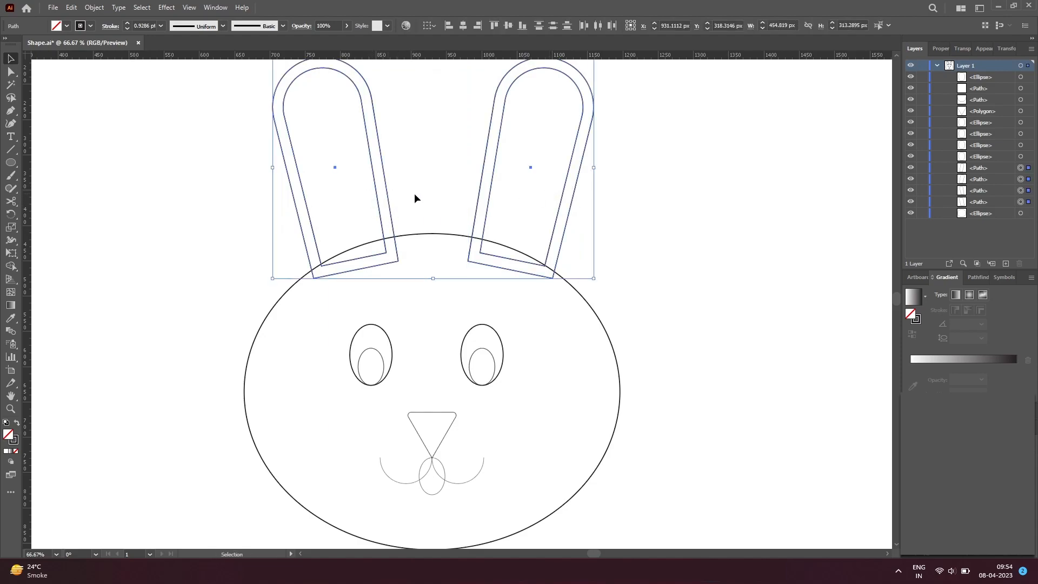
{"action": "key", "text": "Down"}
{"action": "key", "text": "Down"}
{"action": "key", "text": "Down"}
{"action": "key", "text": "Down"}
{"action": "key", "text": "Down"}
{"action": "key", "text": "Down"}
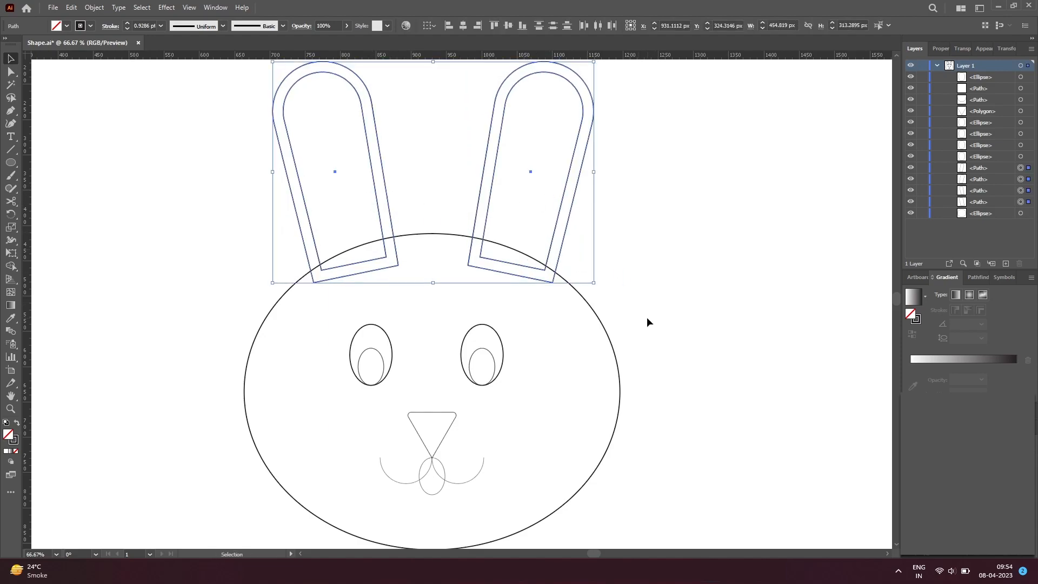
{"action": "left_click", "coordinate": [648, 318]}
Draw a square about 54 px wide in the empty area beside the left side of the rabbit's head.
{"action": "left_click", "coordinate": [353, 345], "text": "alt"}
{"action": "scroll", "coordinate": [476, 332], "scroll_direction": "up", "scroll_amount": 2}
{"action": "scroll", "coordinate": [470, 341], "scroll_direction": "right", "scroll_amount": 2}
{"action": "left_click_drag", "start_coordinate": [479, 354], "coordinate": [463, 350]}
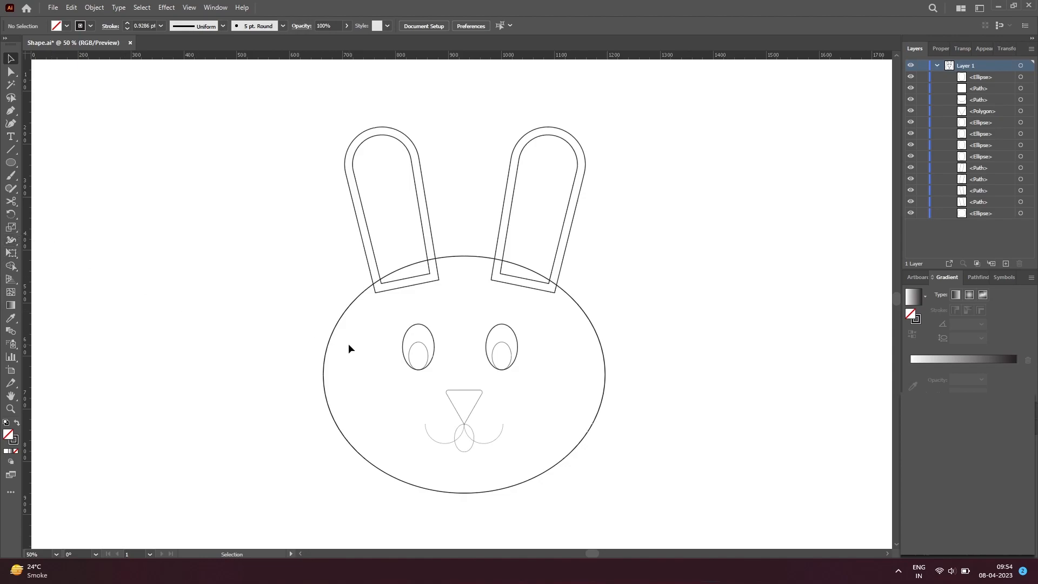
{"action": "scroll", "coordinate": [417, 349], "scroll_direction": "up", "scroll_amount": 2}
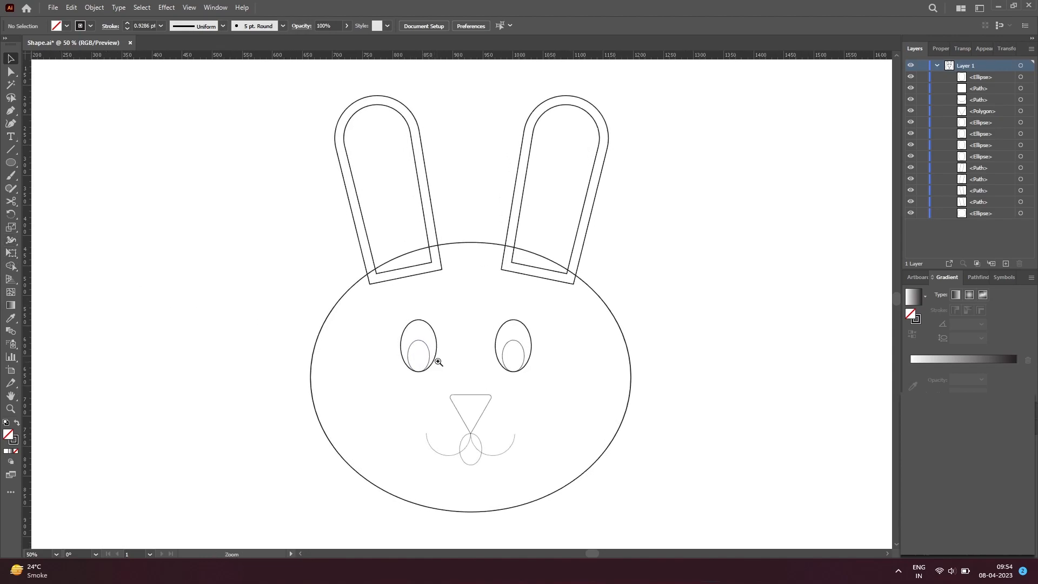
{"action": "left_click_drag", "start_coordinate": [381, 377], "coordinate": [357, 383]}
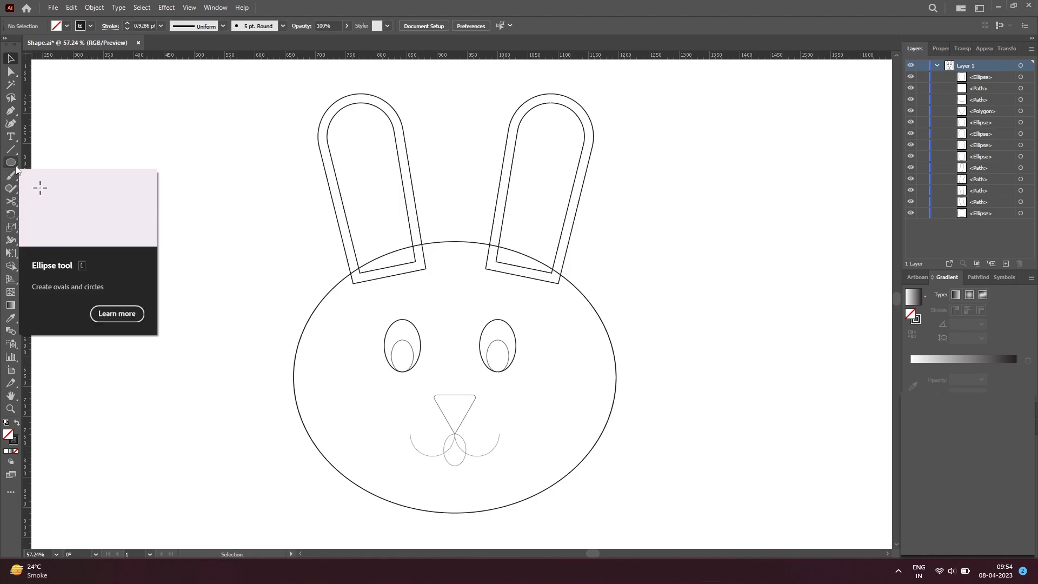
{"action": "left_click_drag", "start_coordinate": [17, 170], "coordinate": [38, 161]}
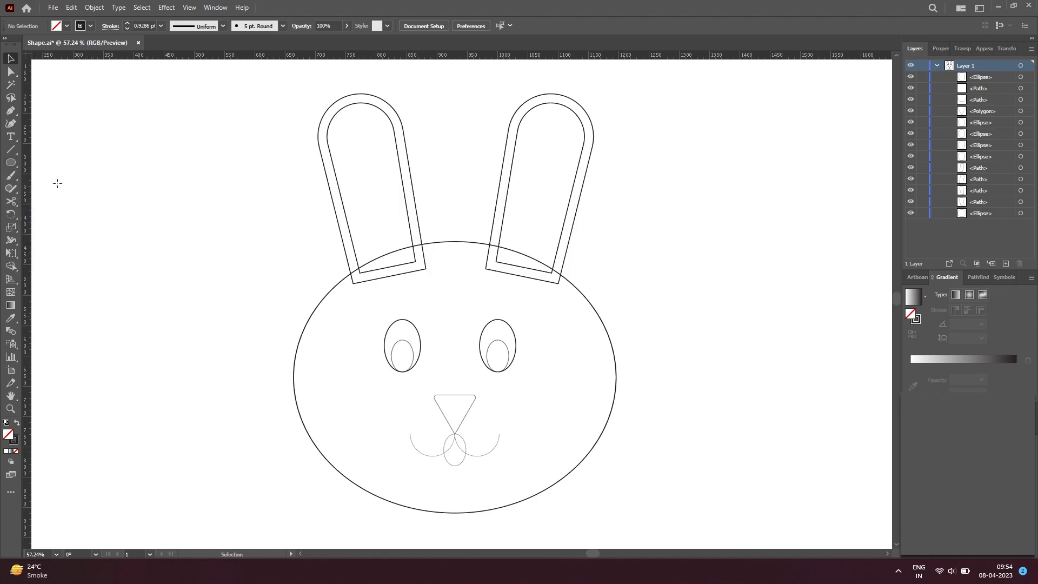
{"action": "left_click_drag", "start_coordinate": [191, 301], "coordinate": [225, 333]}
Round two diagonally opposite corners of the small square to turn it into a pointed petal shape.
{"action": "key", "text": "a"}
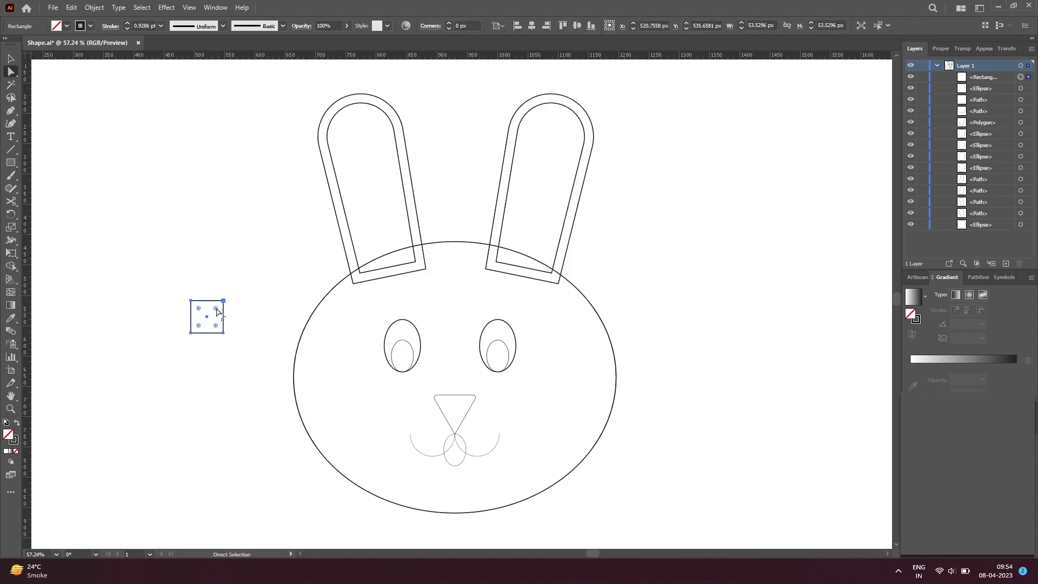
{"action": "left_click_drag", "start_coordinate": [198, 326], "coordinate": [221, 323]}
{"action": "key", "text": "v"}
{"action": "left_click", "coordinate": [241, 356]}
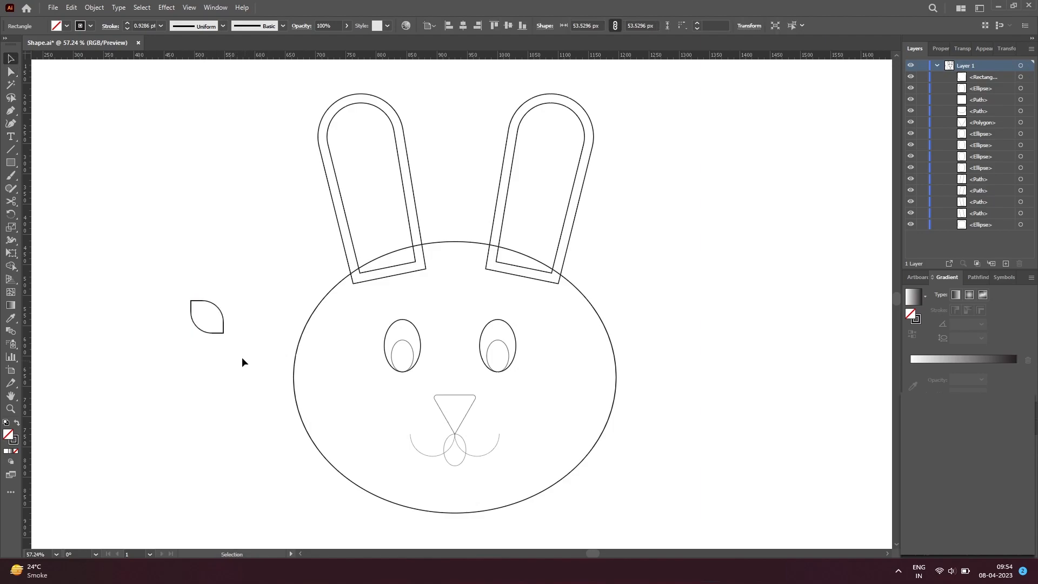
{"action": "left_click", "coordinate": [201, 331]}
{"action": "key", "text": "a"}
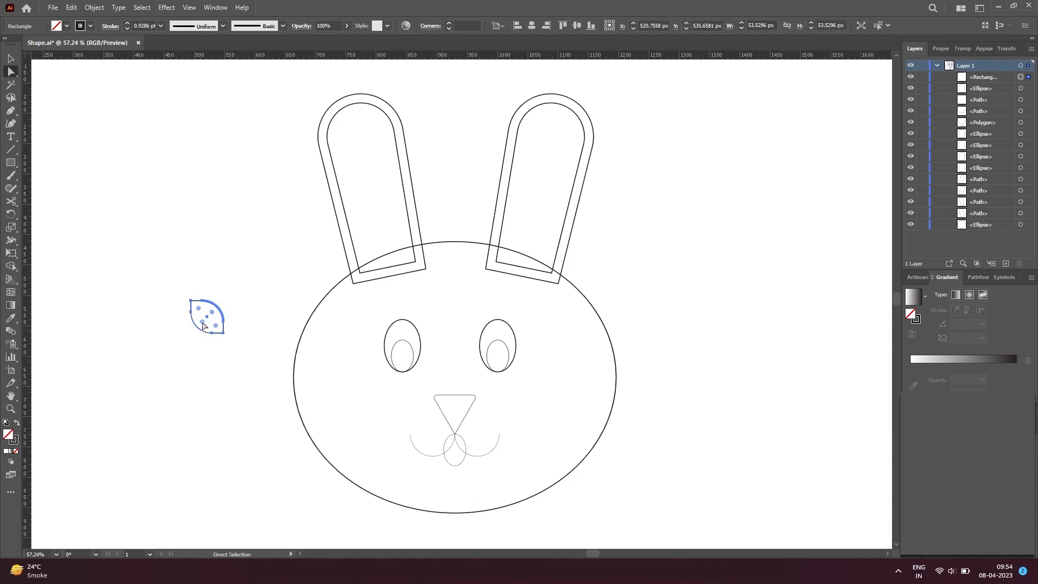
{"action": "left_click_drag", "start_coordinate": [212, 314], "coordinate": [218, 368]}
{"action": "key", "text": "v"}
{"action": "left_click", "coordinate": [250, 354]}
Rotate the petal upright and duplicate it around one of its tips to form a cross-shaped flower with four petals.
{"action": "left_click", "coordinate": [223, 324]}
{"action": "left_click_drag", "start_coordinate": [194, 283], "coordinate": [226, 333]}
{"action": "left_click_drag", "start_coordinate": [216, 292], "coordinate": [193, 342]}
{"action": "scroll", "coordinate": [221, 342], "scroll_direction": "up", "scroll_amount": 3}
{"action": "left_click", "coordinate": [260, 430]}
{"action": "left_click_drag", "start_coordinate": [273, 446], "coordinate": [130, 212]}
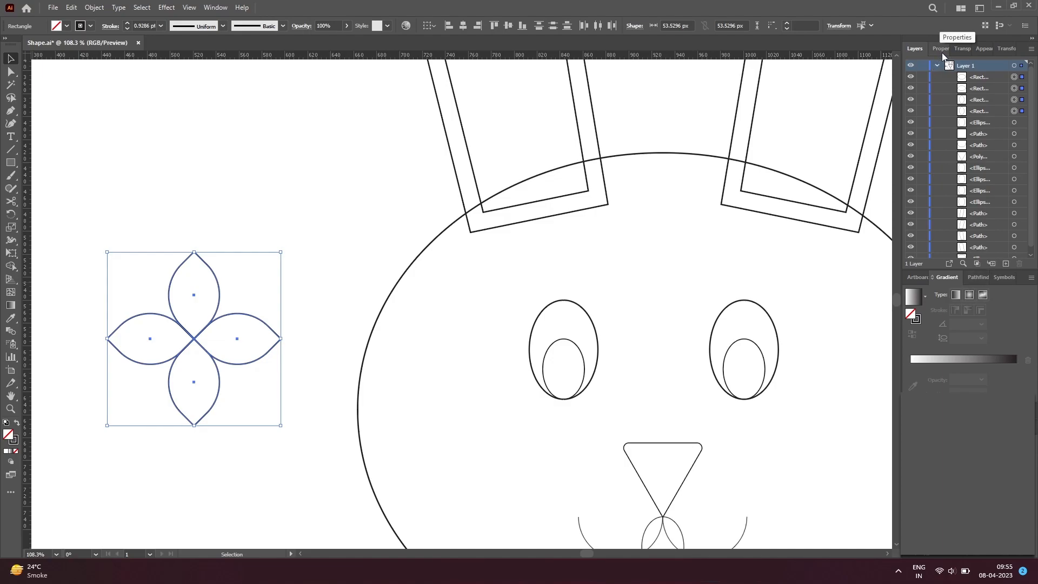
{"action": "left_click", "coordinate": [312, 369]}
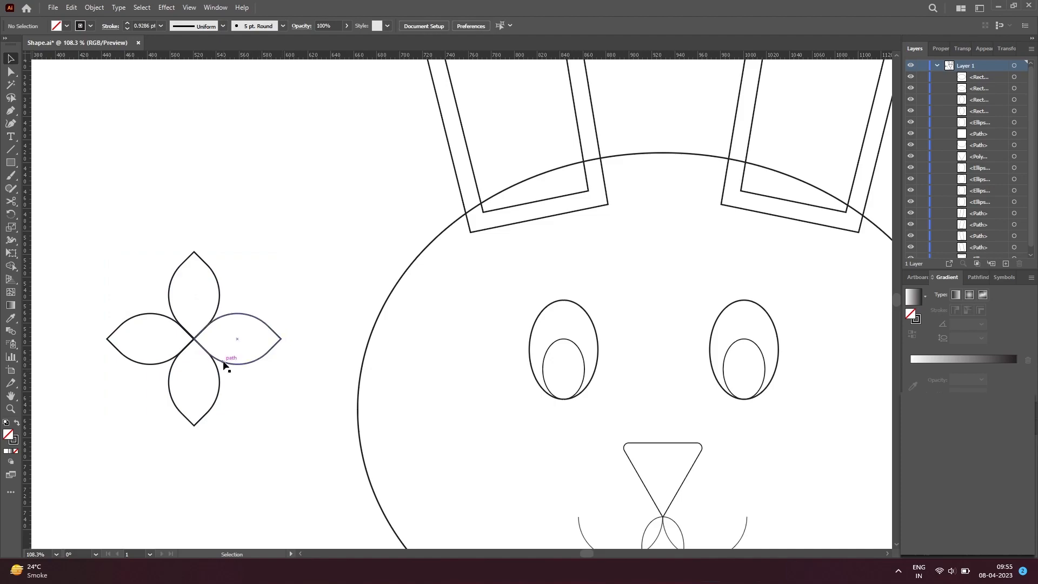
Draw a small circle centred on the point where the four flower petals meet.
{"action": "key", "text": "m"}
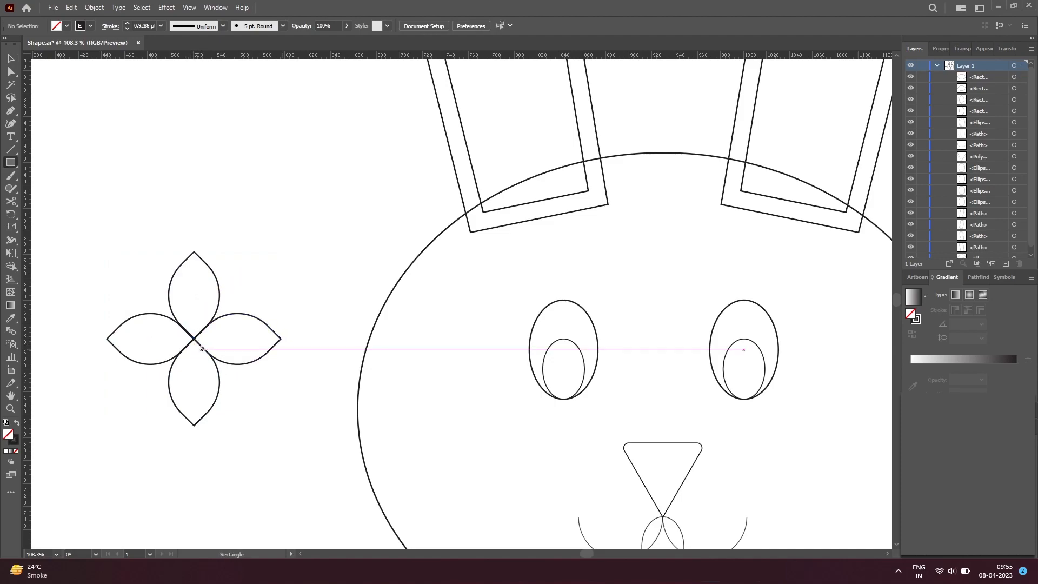
{"action": "key", "text": "l"}
{"action": "mouse_move", "coordinate": [186, 334]}
{"action": "left_mouse_down"}
{"action": "mouse_move", "coordinate": [207, 351]}
{"action": "mouse_move", "coordinate": [195, 343]}
{"action": "left_mouse_up"}
{"action": "key", "text": "v"}
{"action": "left_click", "coordinate": [263, 407]}
{"action": "left_click_drag", "start_coordinate": [145, 265], "coordinate": [144, 260]}
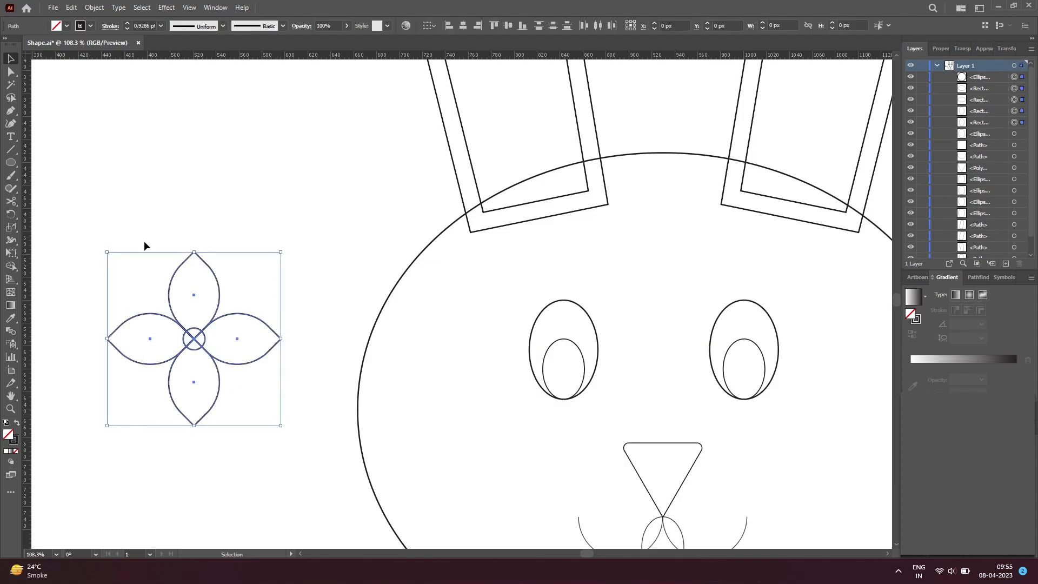
{"action": "left_click", "coordinate": [325, 296]}
{"action": "key", "text": "ctrl+alt+space"}
{"action": "left_click", "coordinate": [450, 360], "text": "ctrl+alt"}
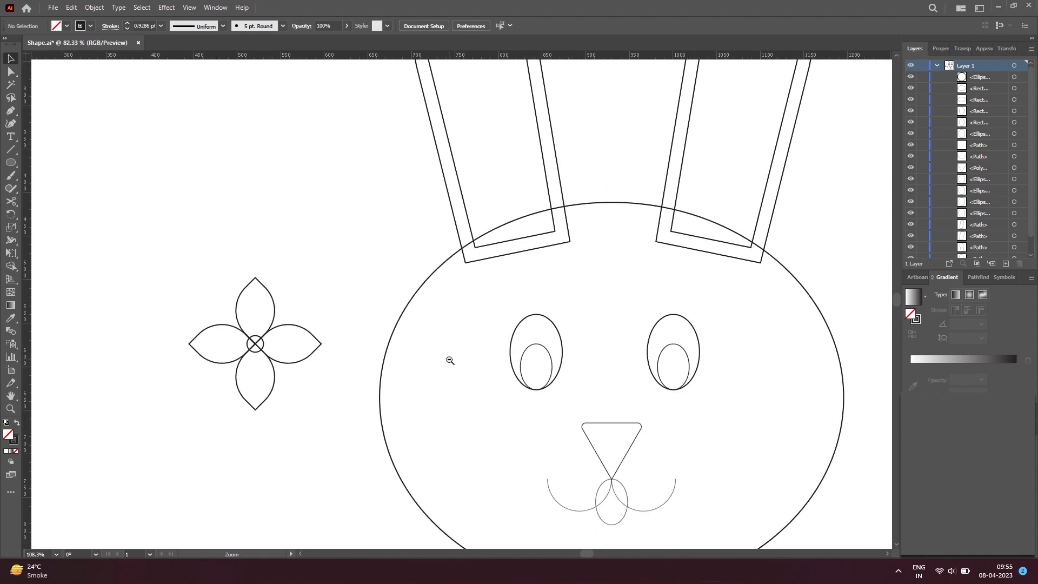
Remove the head ellipse's outline and fill it with a pale yellow.
{"action": "left_click", "coordinate": [450, 360], "text": "ctrl+alt"}
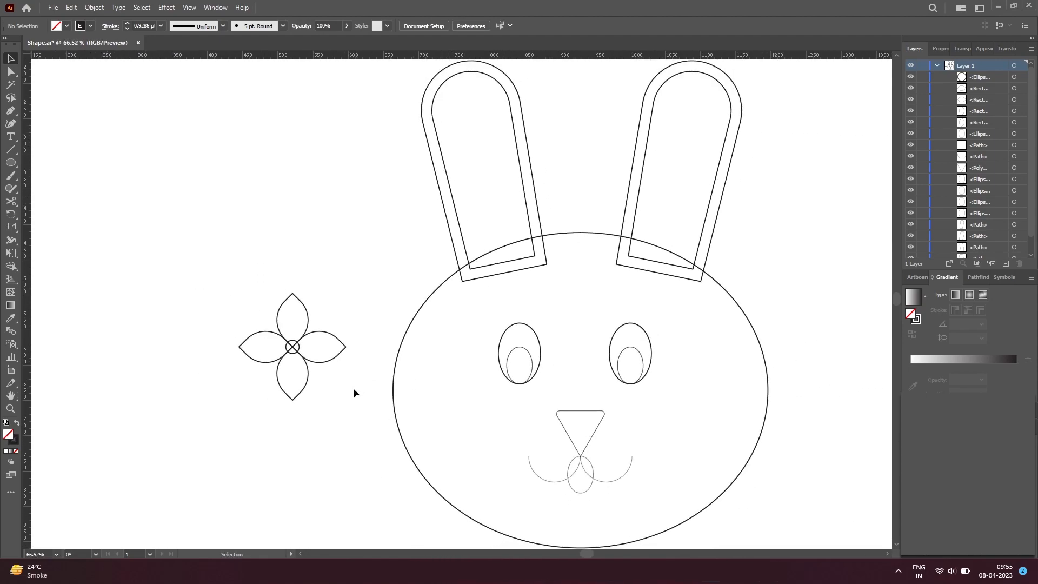
{"action": "left_click", "coordinate": [397, 423]}
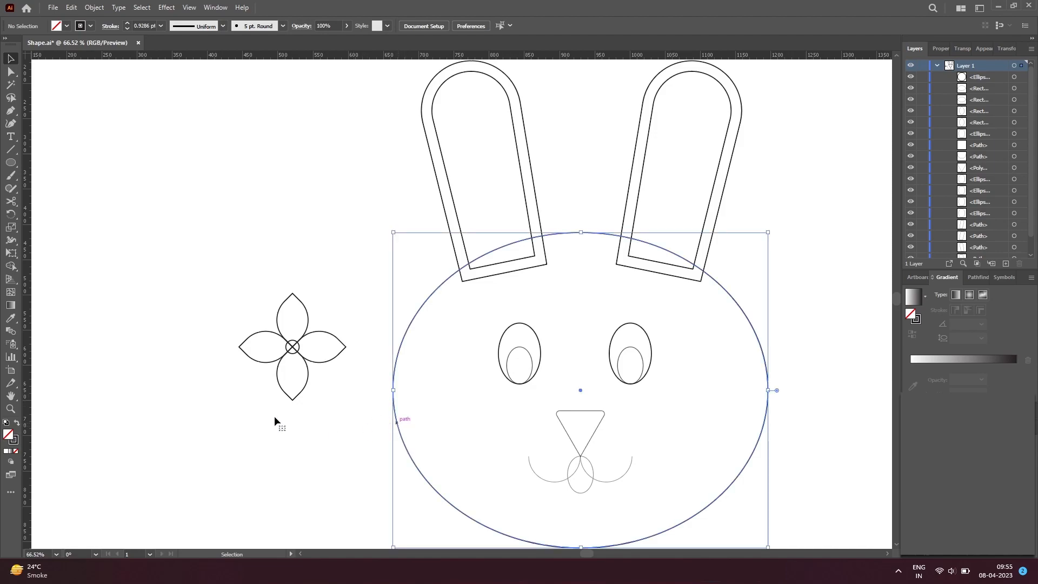
{"action": "left_click", "coordinate": [18, 426]}
{"action": "left_click", "coordinate": [17, 426]}
{"action": "key", "text": "shift+x"}
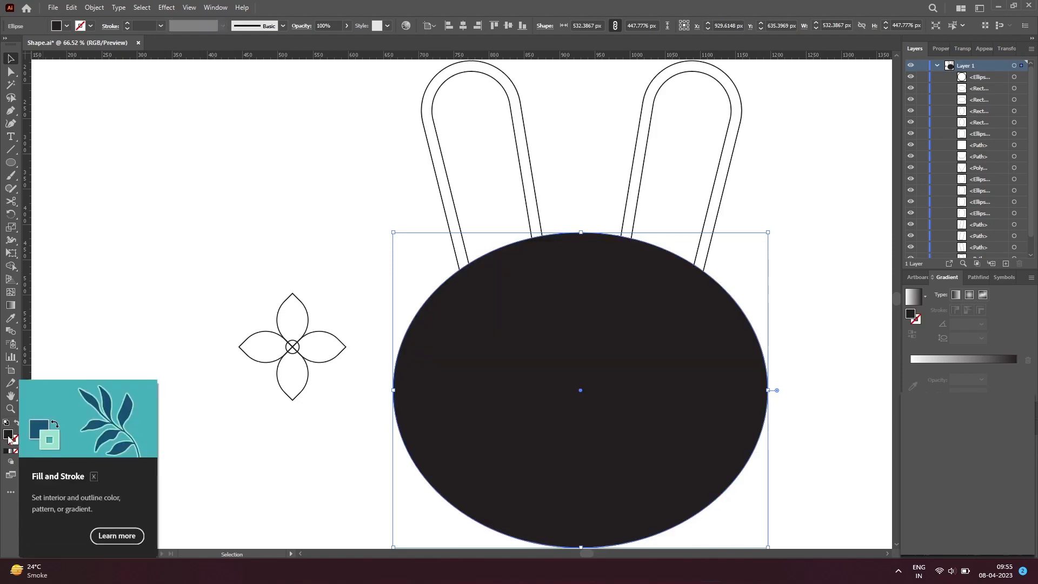
{"action": "double_click", "coordinate": [8, 436]}
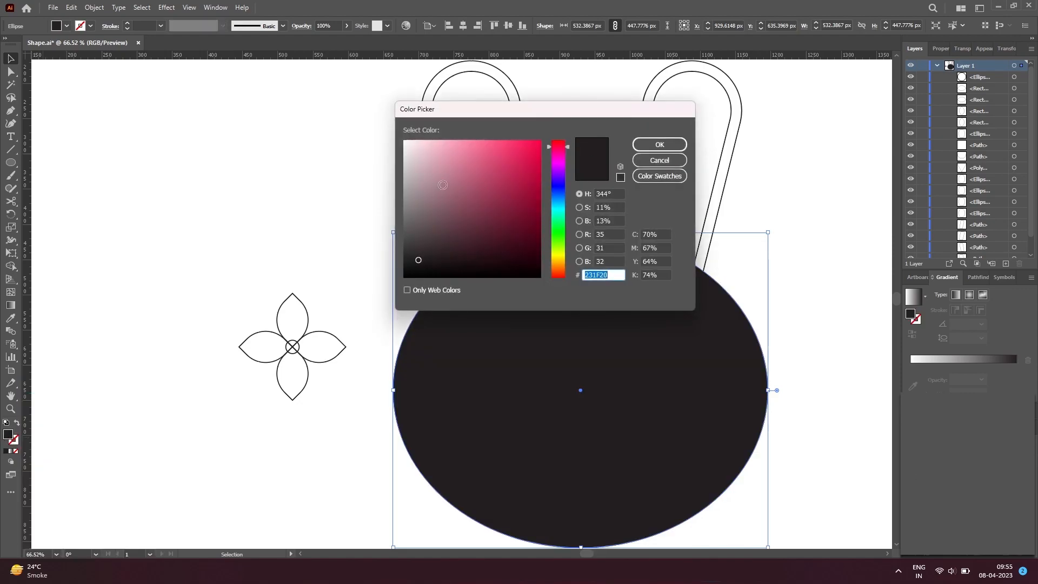
{"action": "left_click", "coordinate": [562, 261]}
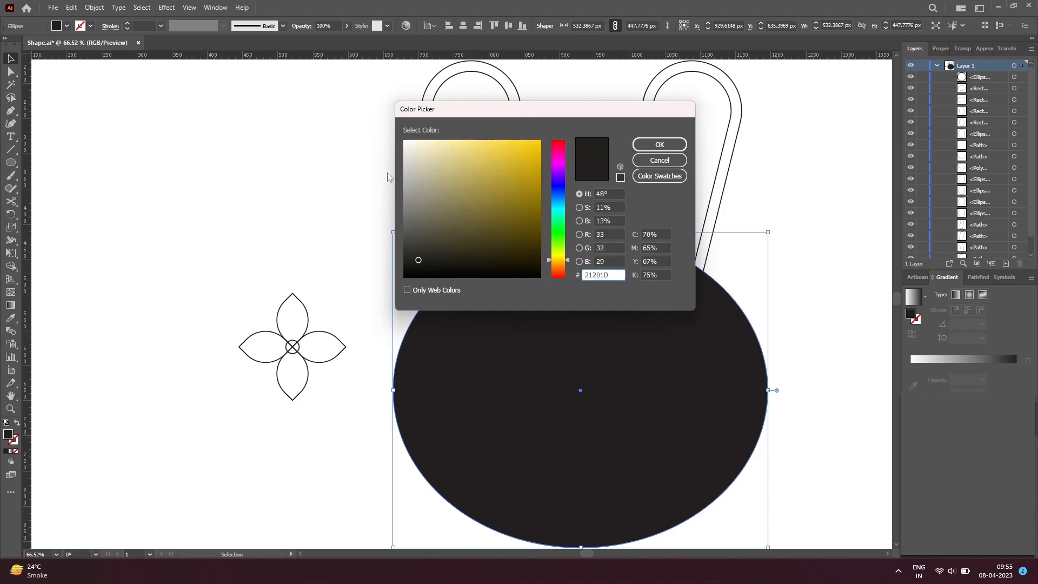
{"action": "left_click_drag", "start_coordinate": [426, 172], "coordinate": [431, 148]}
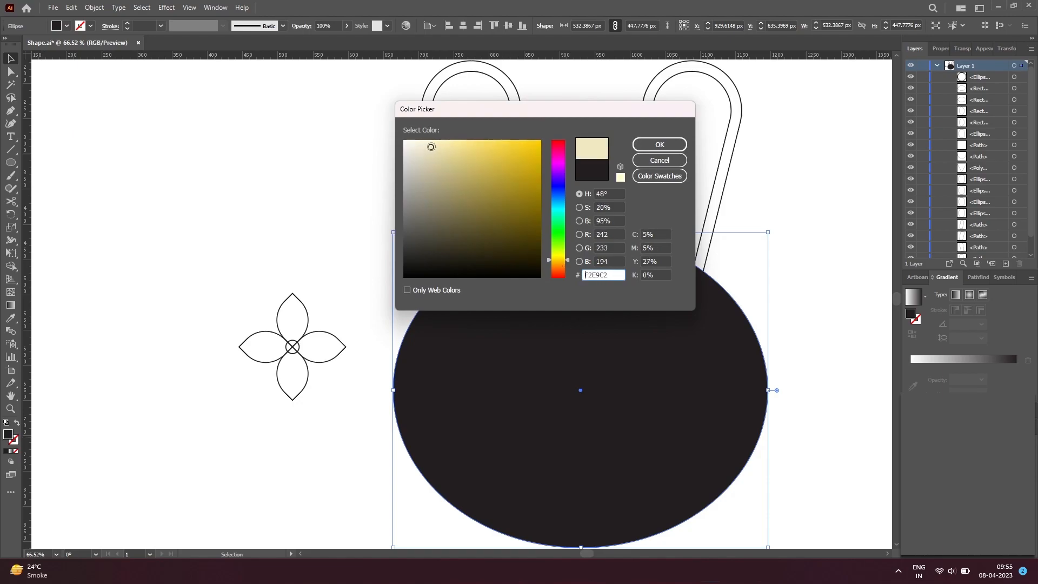
{"action": "left_click", "coordinate": [660, 144]}
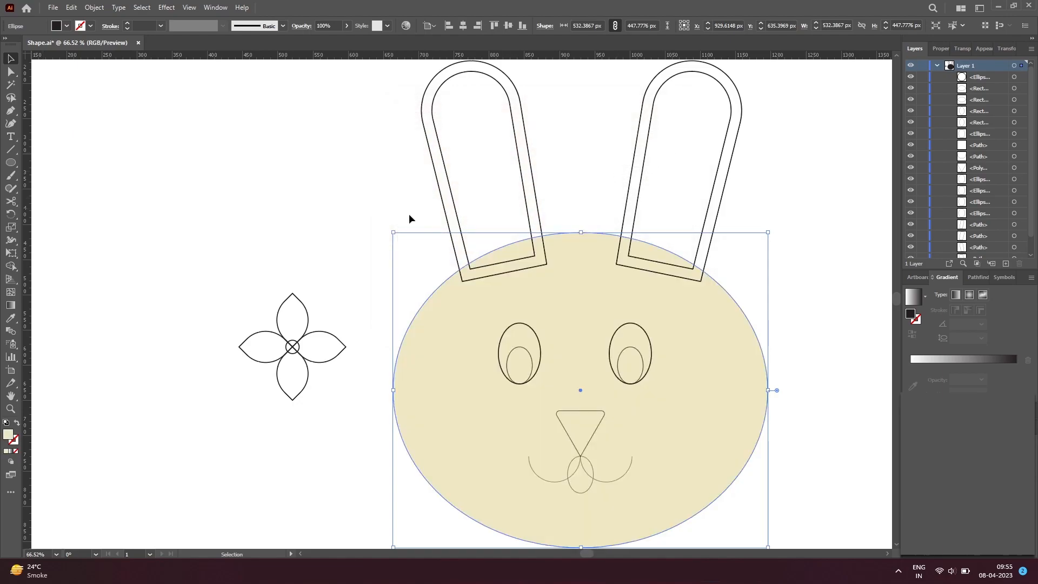
Change the head ellipse's fill to a warmer light tan, #EFDBB4, and deselect it.
{"action": "double_click", "coordinate": [8, 436]}
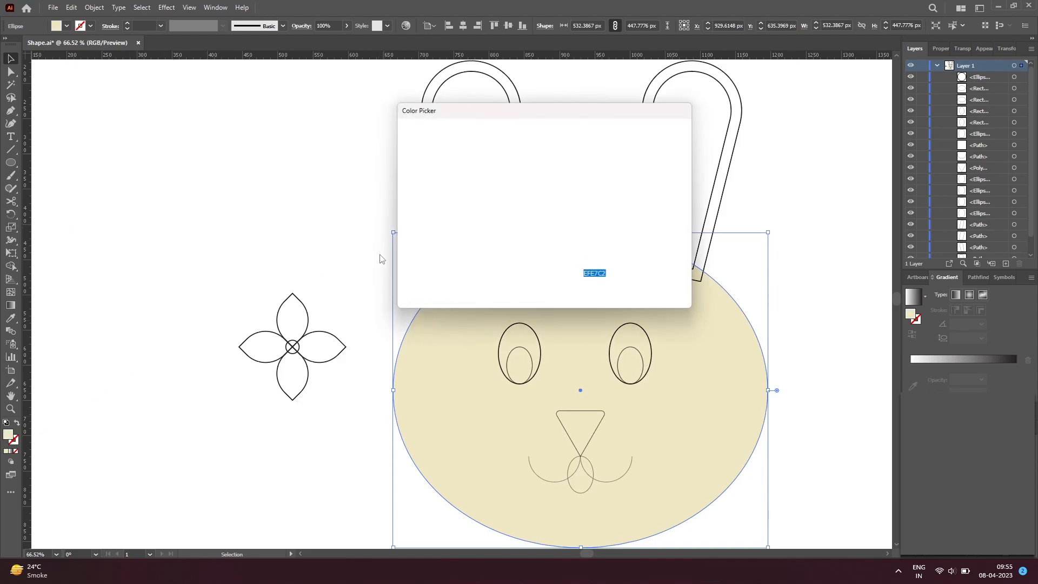
{"action": "left_click_drag", "start_coordinate": [428, 149], "coordinate": [437, 148]}
{"action": "left_click_drag", "start_coordinate": [555, 259], "coordinate": [556, 263]}
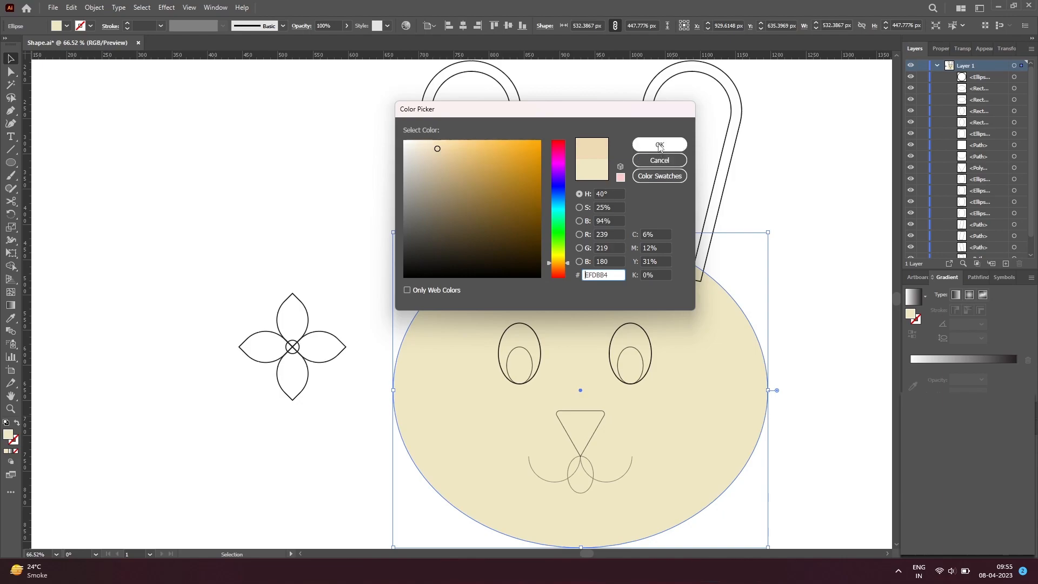
{"action": "left_click", "coordinate": [660, 144]}
{"action": "left_click", "coordinate": [336, 251]}
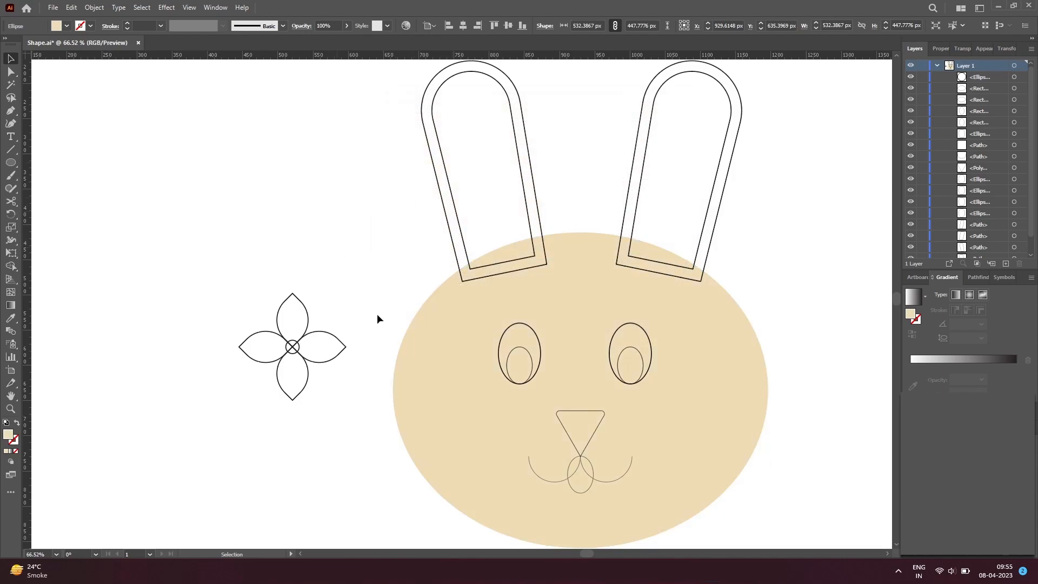
Turn the black outlines of both outer eye ellipses into solid black fills without a stroke.
{"action": "left_click", "coordinate": [540, 345]}
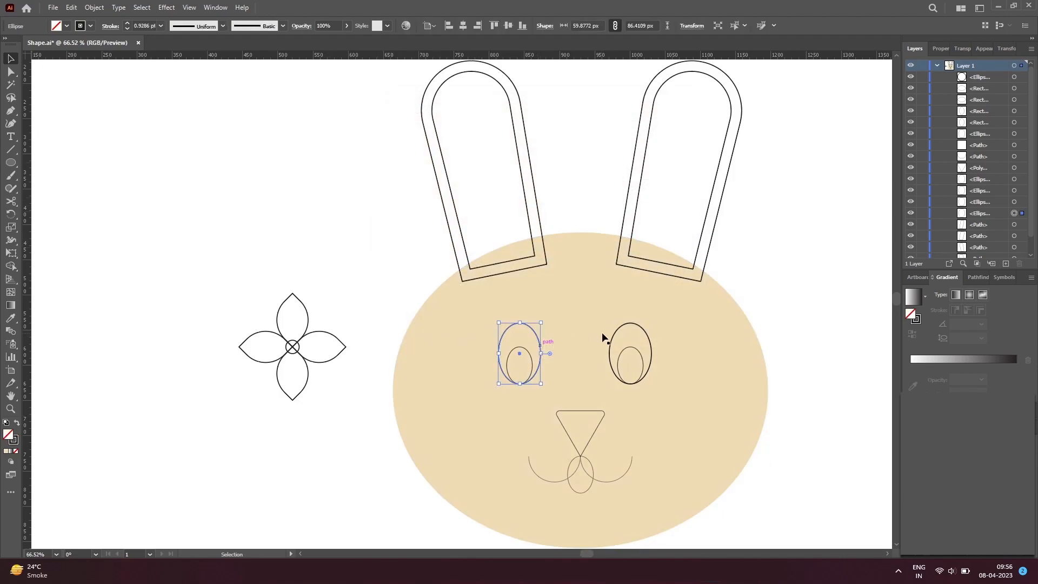
{"action": "left_click", "coordinate": [613, 345], "text": "shift"}
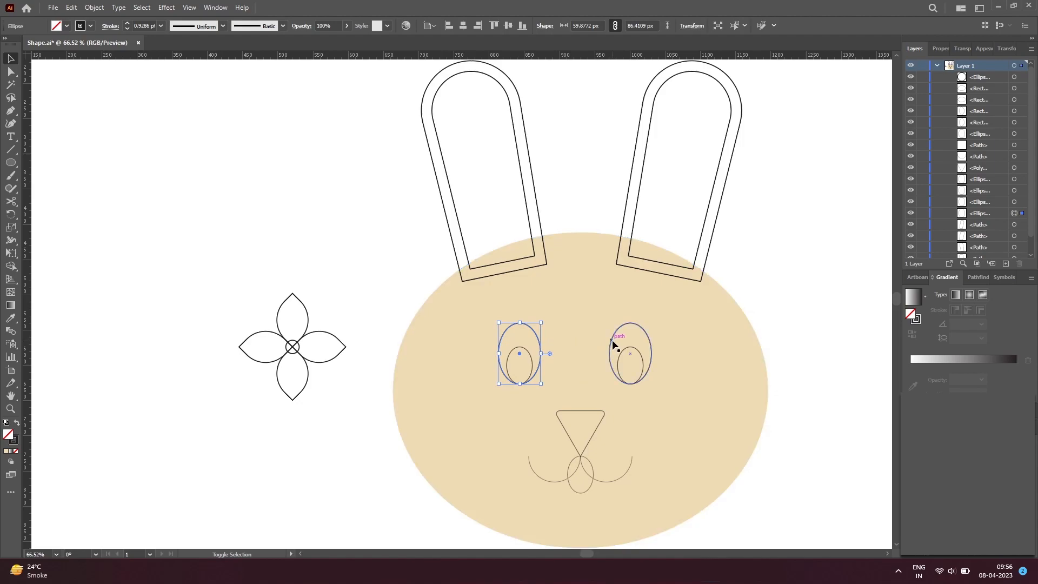
{"action": "left_click", "coordinate": [17, 423]}
{"action": "left_click", "coordinate": [172, 327]}
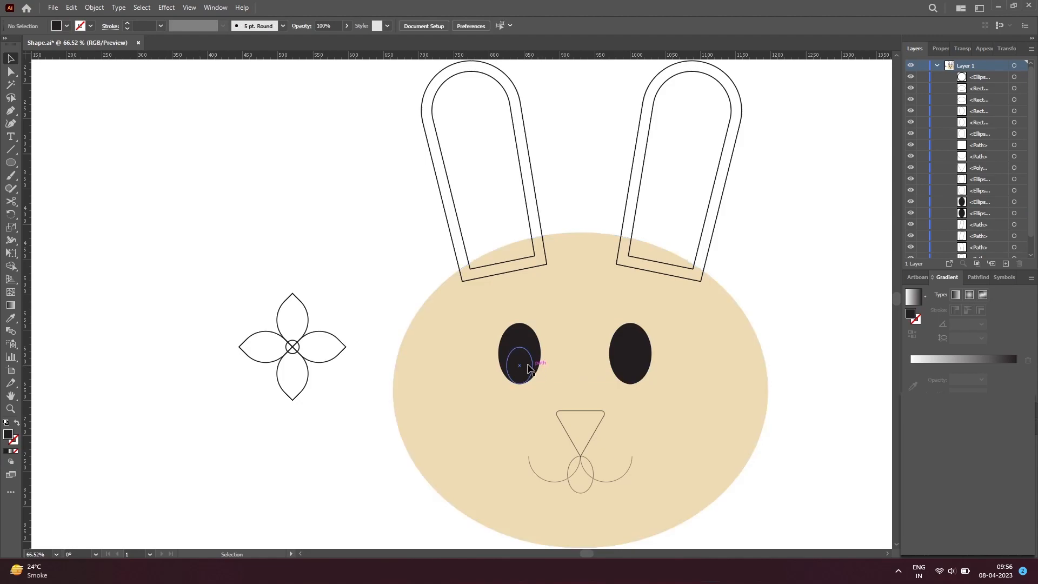
Fill the inner ellipses of both eyes with white and no stroke by sampling the blank canvas with the Eyedropper.
{"action": "left_click", "coordinate": [521, 360]}
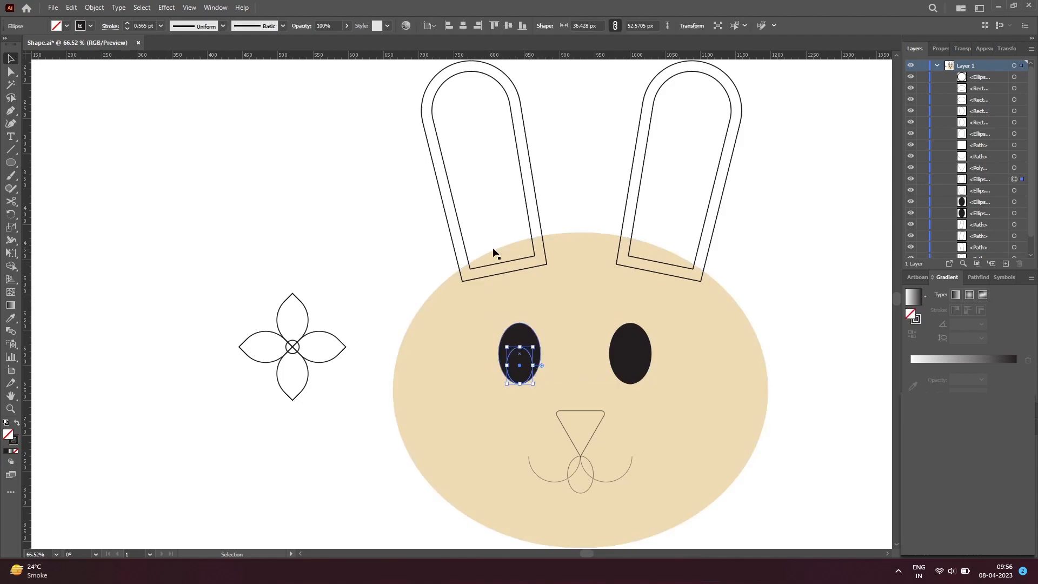
{"action": "key", "text": "i"}
{"action": "left_click", "coordinate": [510, 204]}
{"action": "key", "text": "a"}
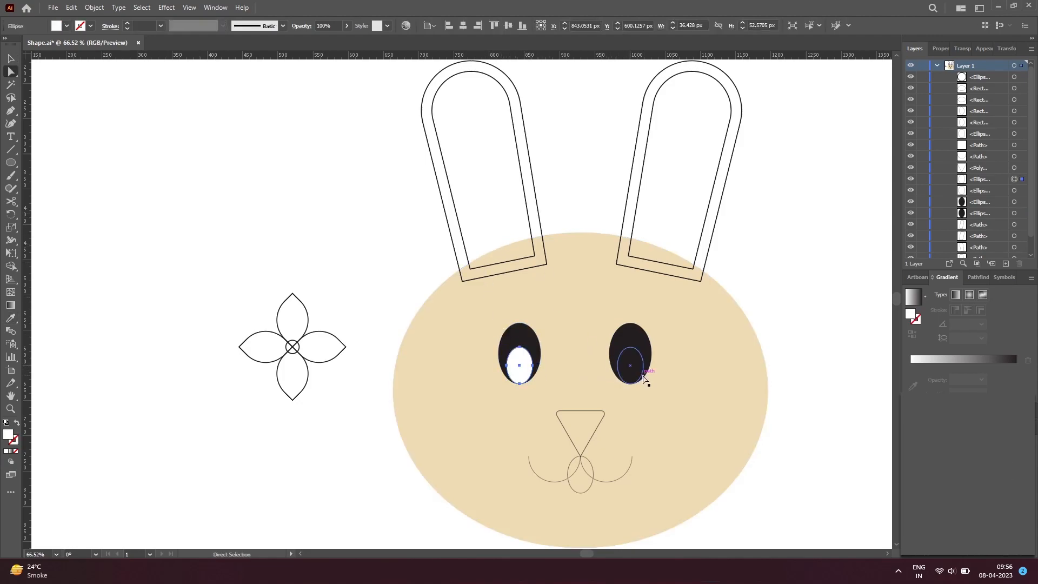
{"action": "left_click", "coordinate": [642, 377]}
{"action": "key", "text": "i"}
{"action": "left_click", "coordinate": [682, 191]}
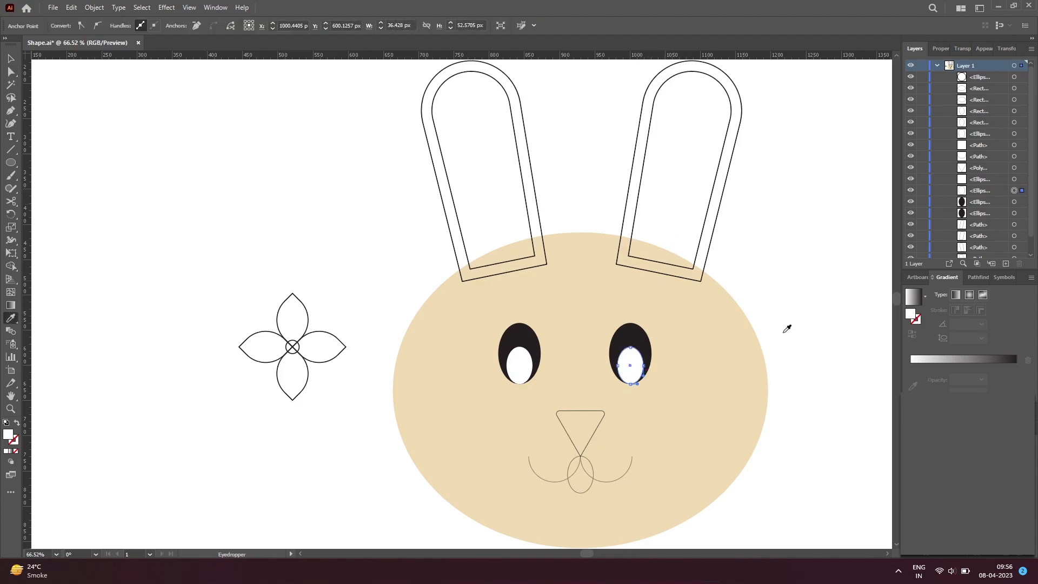
{"action": "key", "text": "v"}
{"action": "left_click", "coordinate": [828, 357]}
Fill the triangular nose with the outer eye's black and the oval tooth below it with the inner eye's white, using the Eyedropper.
{"action": "left_click", "coordinate": [595, 431]}
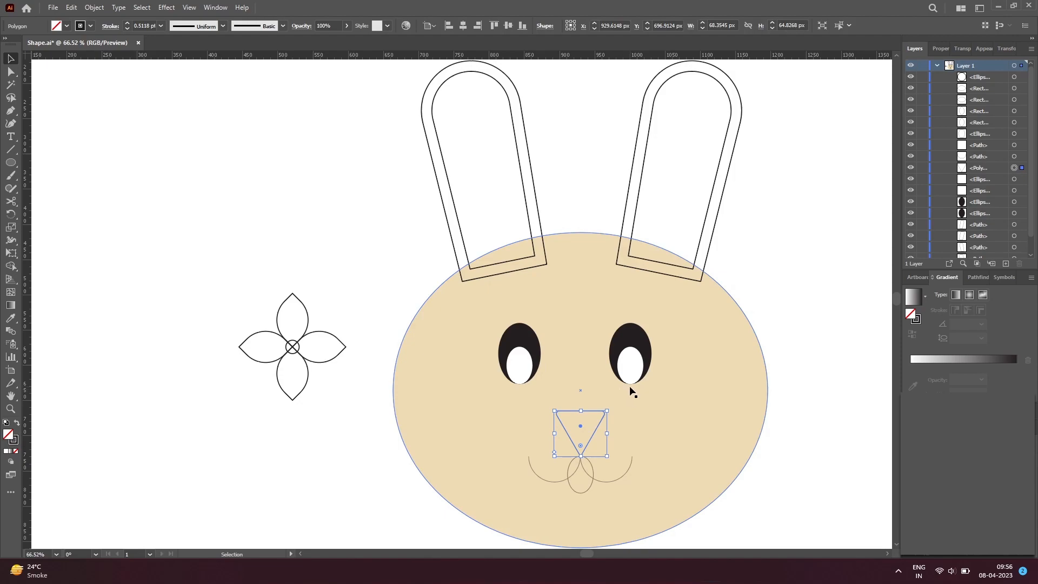
{"action": "key", "text": "i"}
{"action": "left_click", "coordinate": [627, 344]}
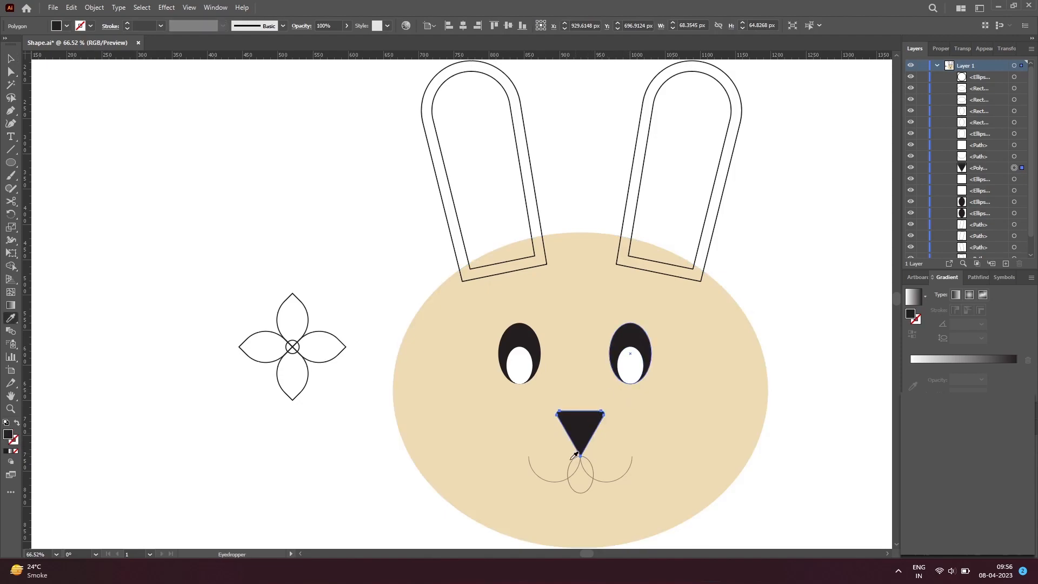
{"action": "key", "text": "v"}
{"action": "left_click", "coordinate": [588, 491]}
{"action": "key", "text": "i"}
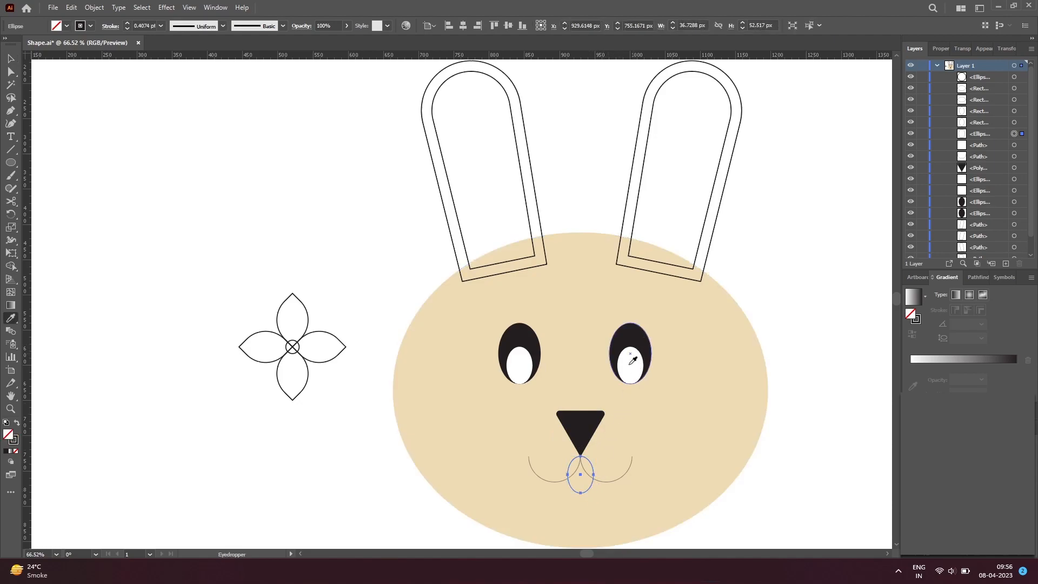
{"action": "left_click", "coordinate": [635, 357]}
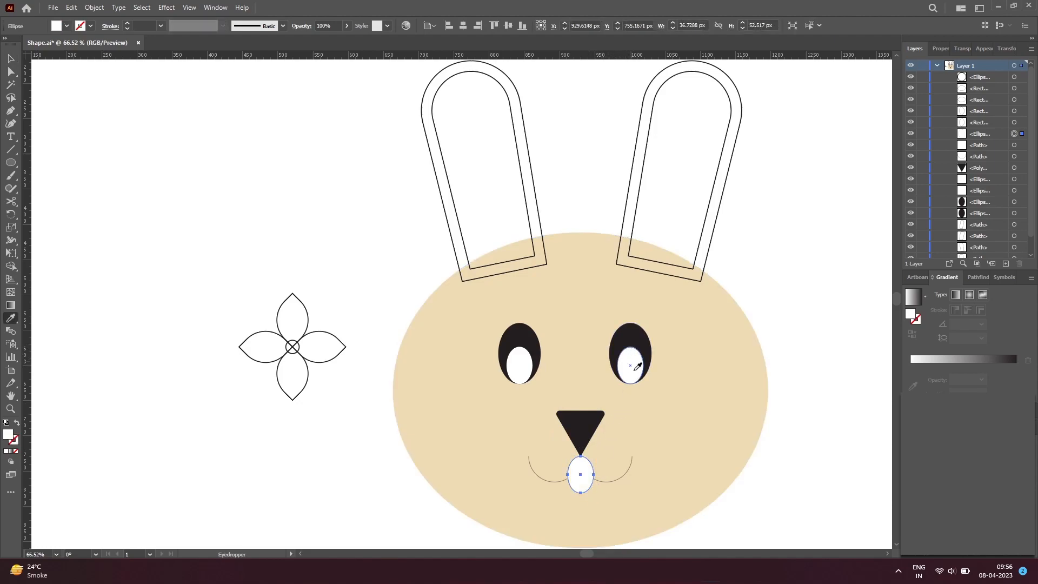
Flatten the nose triangle slightly by lowering its upper edge while keeping its tip in place.
{"action": "key", "text": "v"}
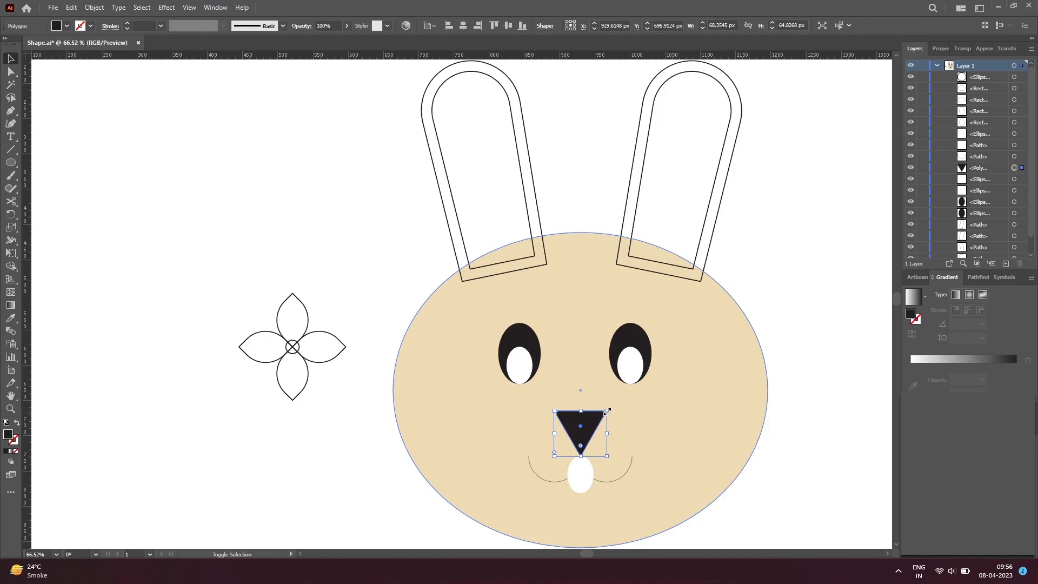
{"action": "left_click_drag", "start_coordinate": [581, 411], "coordinate": [584, 421]}
{"action": "left_click", "coordinate": [772, 480]}
Set the stroke weight of both mouth curves to 6 pt.
{"action": "left_click", "coordinate": [587, 468]}
{"action": "left_click", "coordinate": [600, 480]}
{"action": "left_click", "coordinate": [552, 481], "text": "shift"}
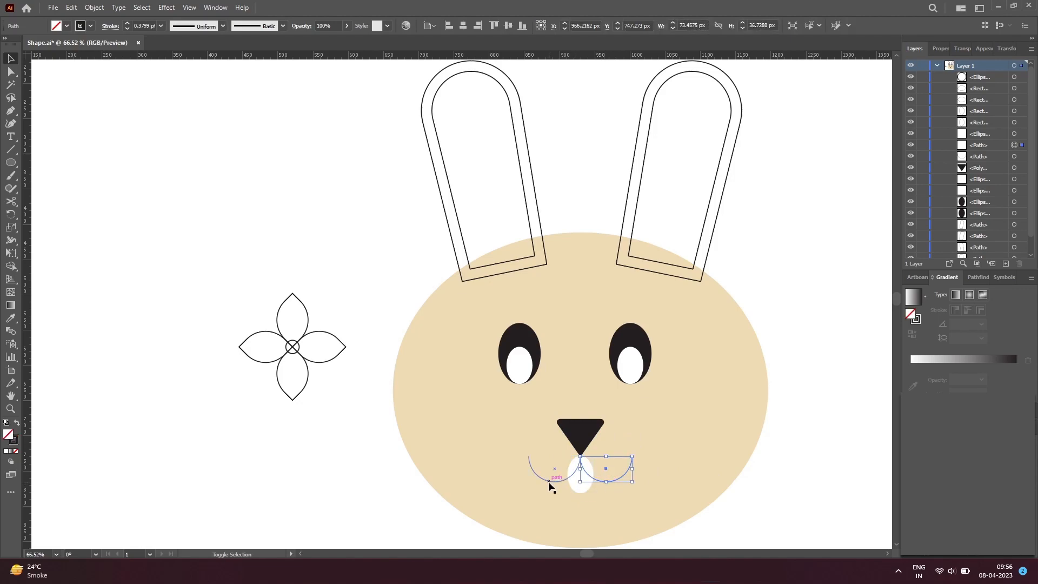
{"action": "left_click", "coordinate": [142, 29]}
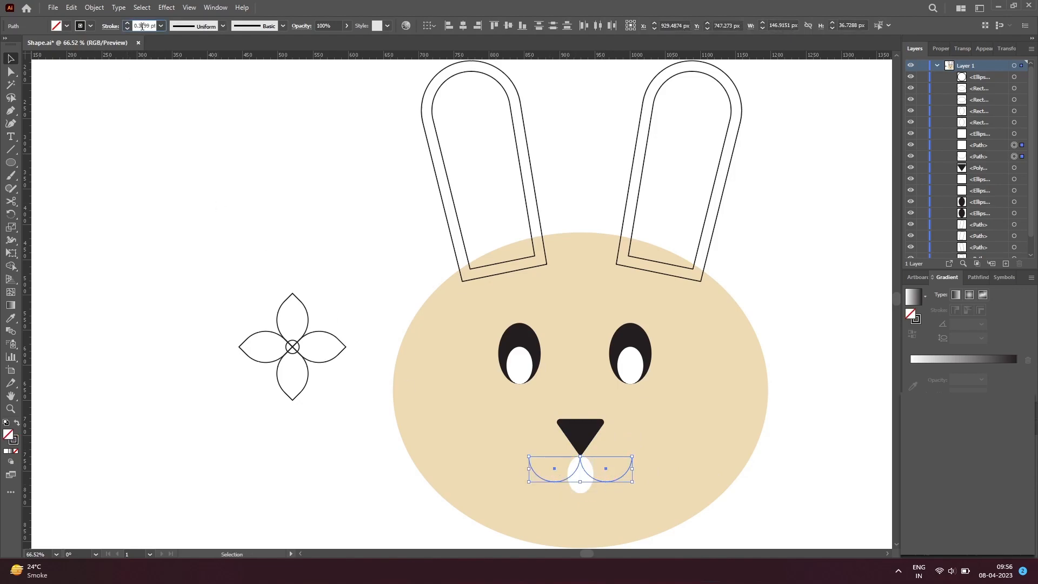
{"action": "scroll", "coordinate": [143, 27], "scroll_direction": "up", "scroll_amount": 4}
{"action": "scroll", "coordinate": [142, 26], "scroll_direction": "up", "scroll_amount": 3}
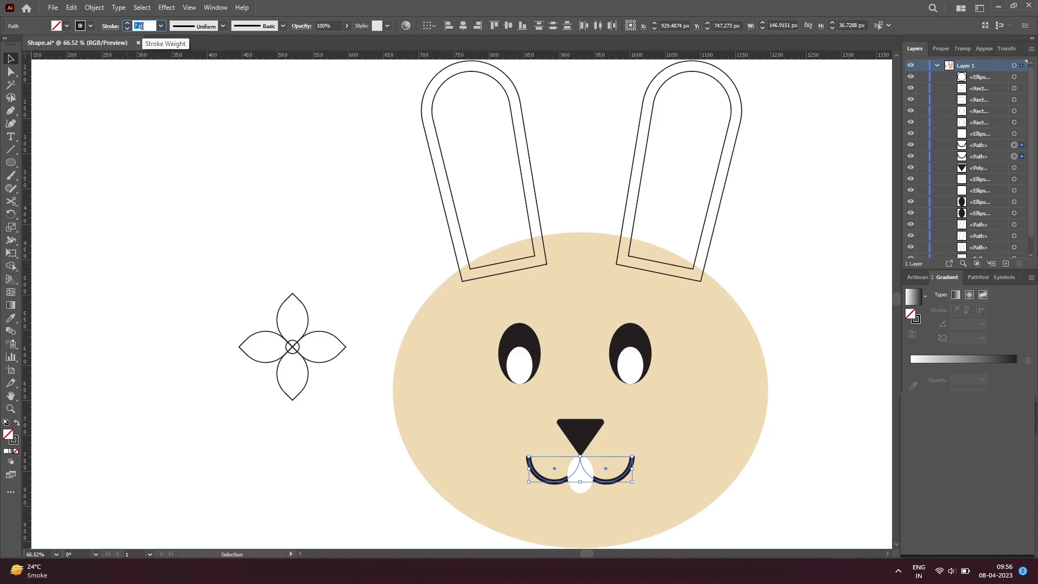
{"action": "scroll", "coordinate": [147, 23], "scroll_direction": "up", "scroll_amount": 2}
{"action": "scroll", "coordinate": [147, 25], "scroll_direction": "down", "scroll_amount": 1}
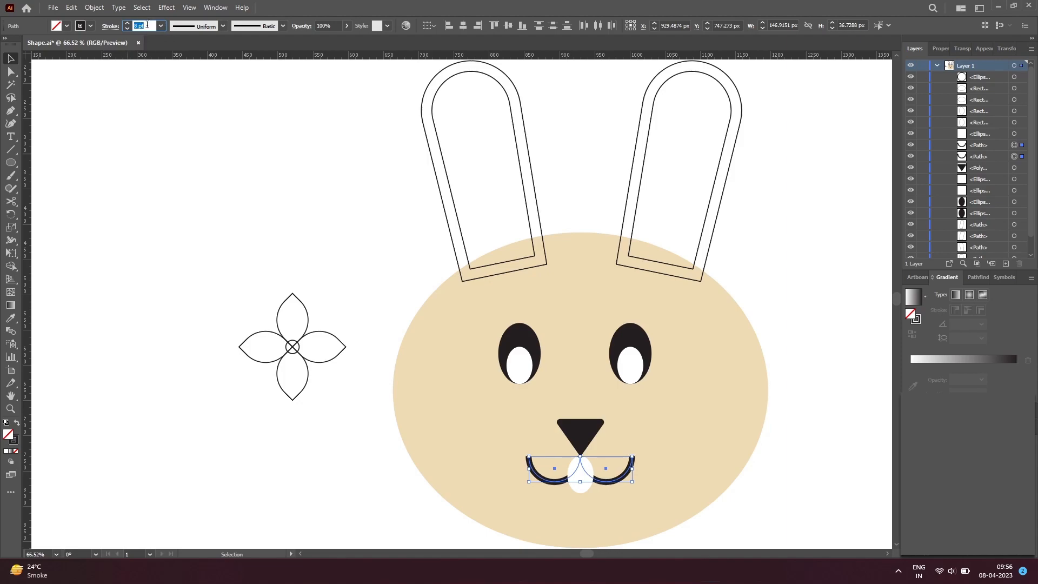
{"action": "scroll", "coordinate": [147, 25], "scroll_direction": "down", "scroll_amount": 1}
{"action": "scroll", "coordinate": [147, 25], "scroll_direction": "up", "scroll_amount": 1}
{"action": "left_click", "coordinate": [161, 30]}
{"action": "left_click", "coordinate": [161, 29]}
{"action": "left_click", "coordinate": [143, 26]}
{"action": "key", "text": "Down"}
{"action": "key", "text": "Down"}
{"action": "key", "text": "Up"}
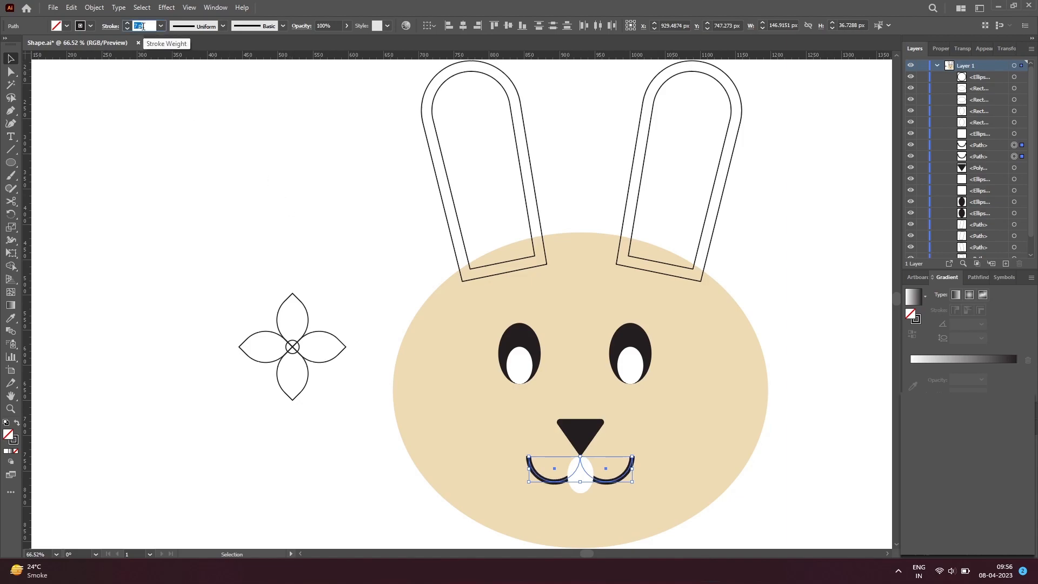
{"action": "key", "text": "Down"}
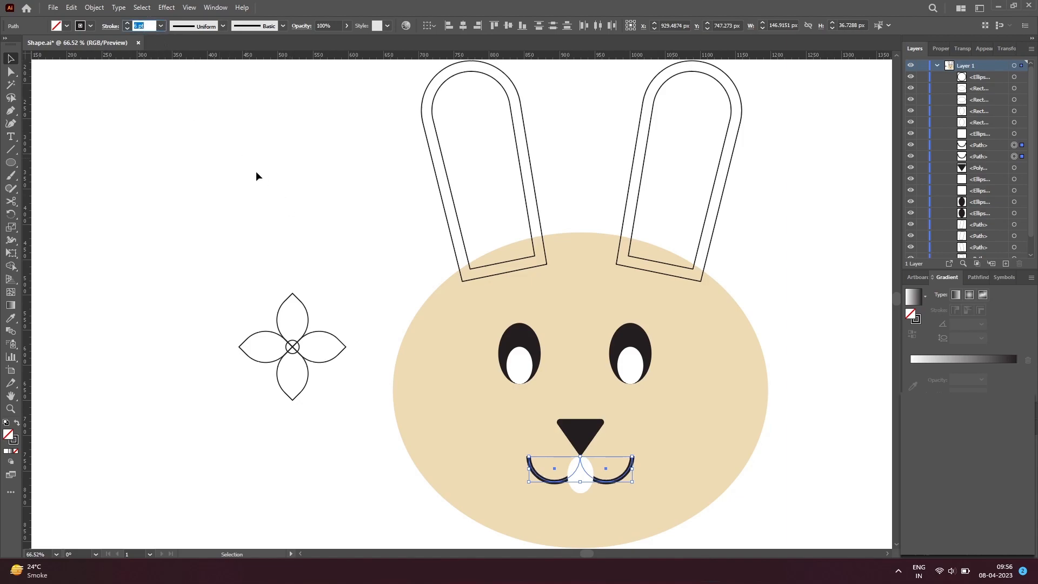
{"action": "left_click", "coordinate": [273, 217]}
Move the white oval tooth below the mouth curves and nose in the layer stacking order.
{"action": "left_click", "coordinate": [584, 476]}
{"action": "left_click_drag", "start_coordinate": [981, 135], "coordinate": [990, 174]}
{"action": "left_click", "coordinate": [838, 404]}
Move both mouth curves straight up about 8 px so their meeting point overlaps the nose tip.
{"action": "left_click_drag", "start_coordinate": [563, 455], "coordinate": [607, 420]}
{"action": "left_click", "coordinate": [535, 464]}
{"action": "left_click", "coordinate": [534, 458], "text": "shift"}
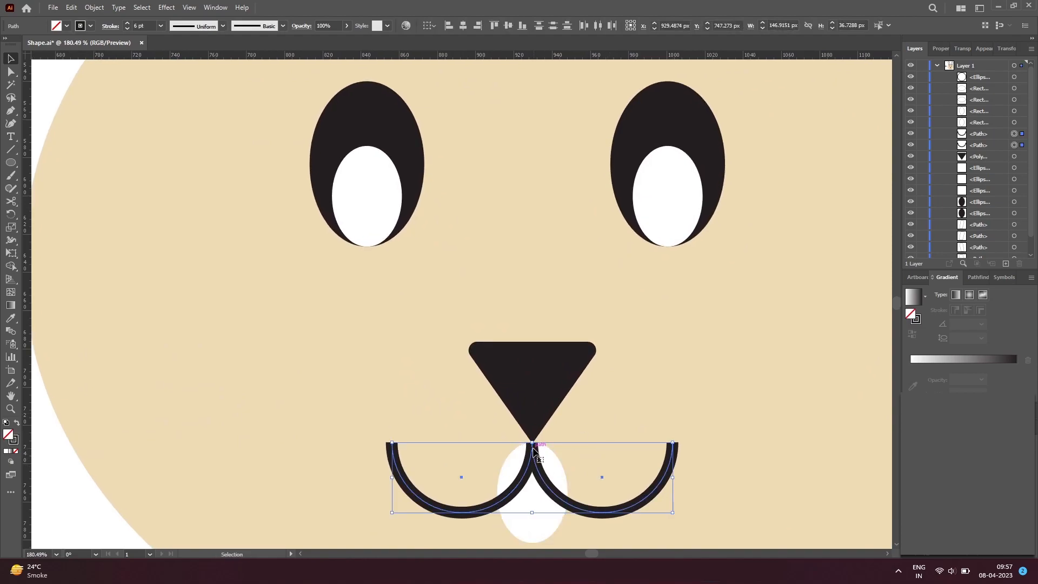
{"action": "left_click_drag", "start_coordinate": [534, 446], "coordinate": [538, 430]}
Move the white tooth straight up about 8 px to line up with the raised mouth curves.
{"action": "left_click", "coordinate": [545, 520]}
{"action": "mouse_move", "coordinate": [545, 517]}
{"action": "left_mouse_down"}
{"action": "mouse_move", "coordinate": [540, 486]}
{"action": "mouse_move", "coordinate": [543, 501]}
{"action": "left_mouse_up"}
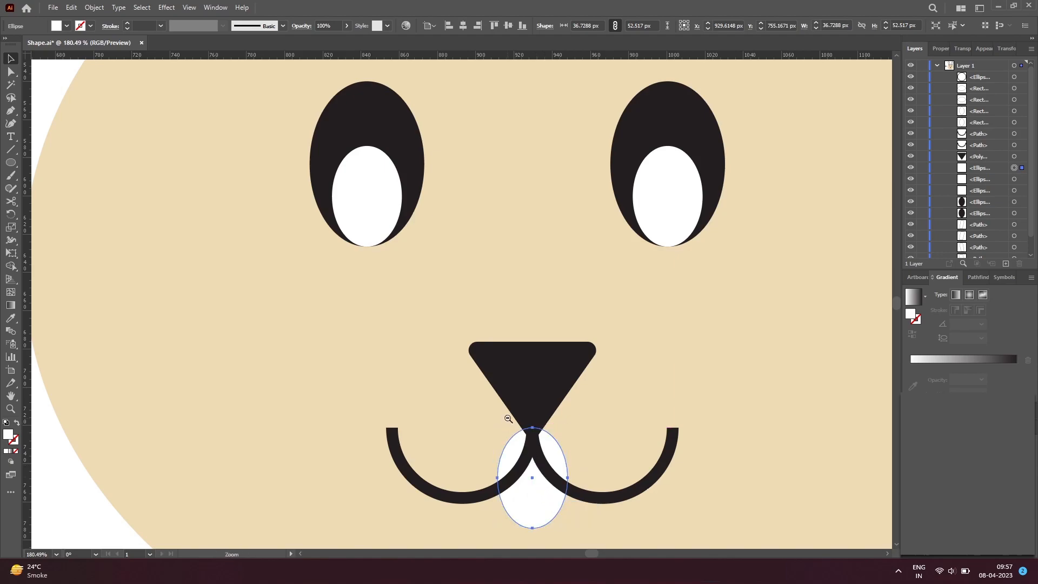
{"action": "key", "text": "ctrl+1"}
{"action": "scroll", "coordinate": [507, 416], "scroll_direction": "up", "scroll_amount": 2}
{"action": "scroll", "coordinate": [507, 417], "scroll_direction": "left", "scroll_amount": 2}
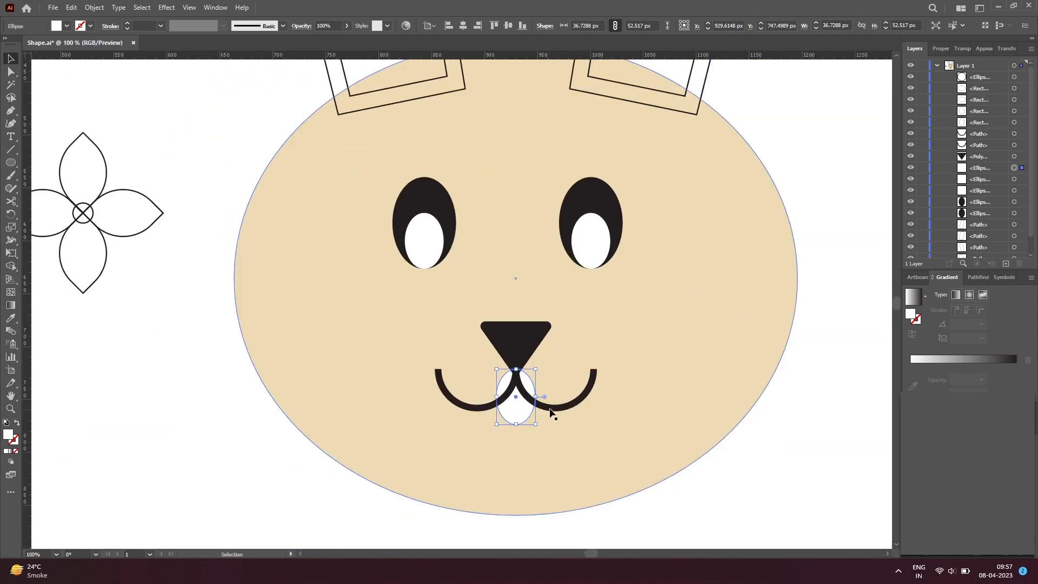
{"action": "left_click", "coordinate": [557, 408]}
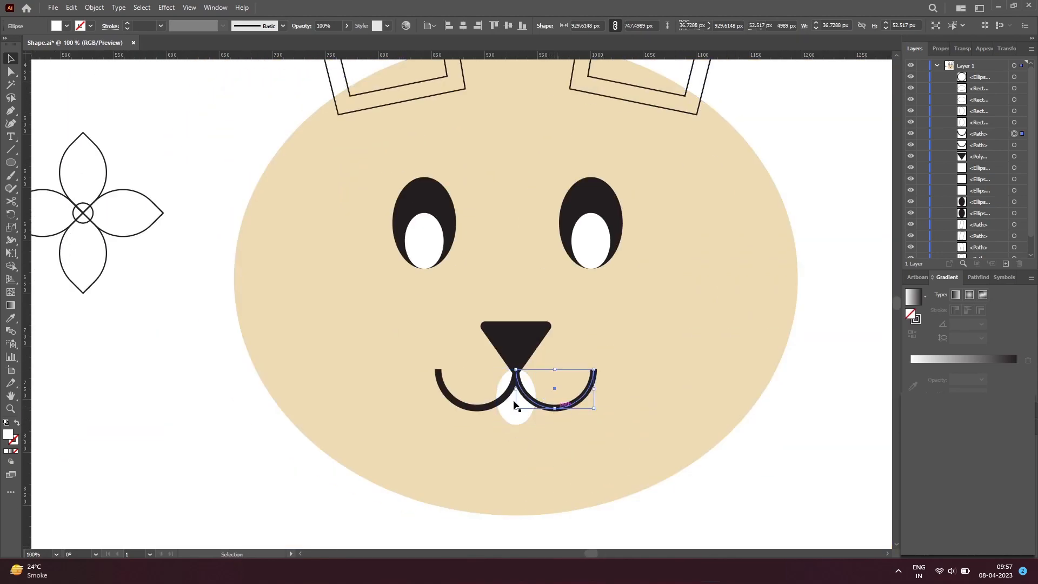
{"action": "left_click", "coordinate": [483, 409], "text": "shift"}
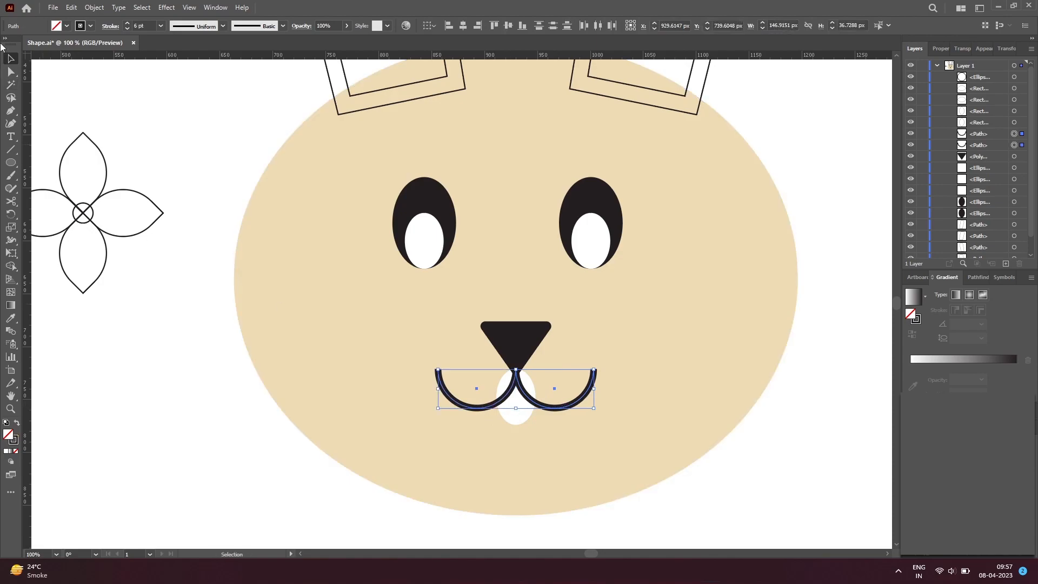
{"action": "left_click", "coordinate": [98, 9]}
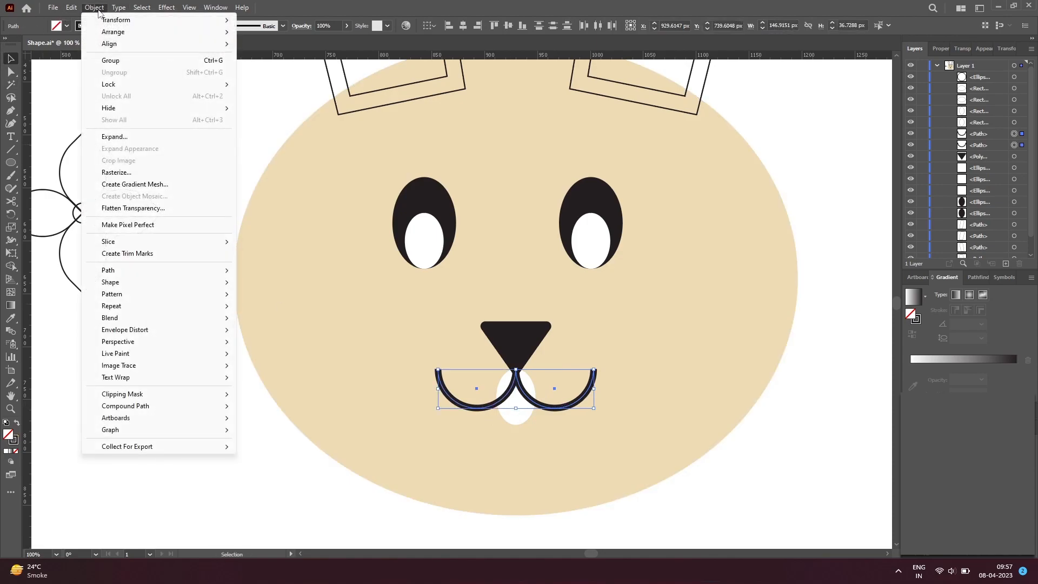
{"action": "left_click", "coordinate": [72, 62]}
{"action": "left_click", "coordinate": [72, 61]}
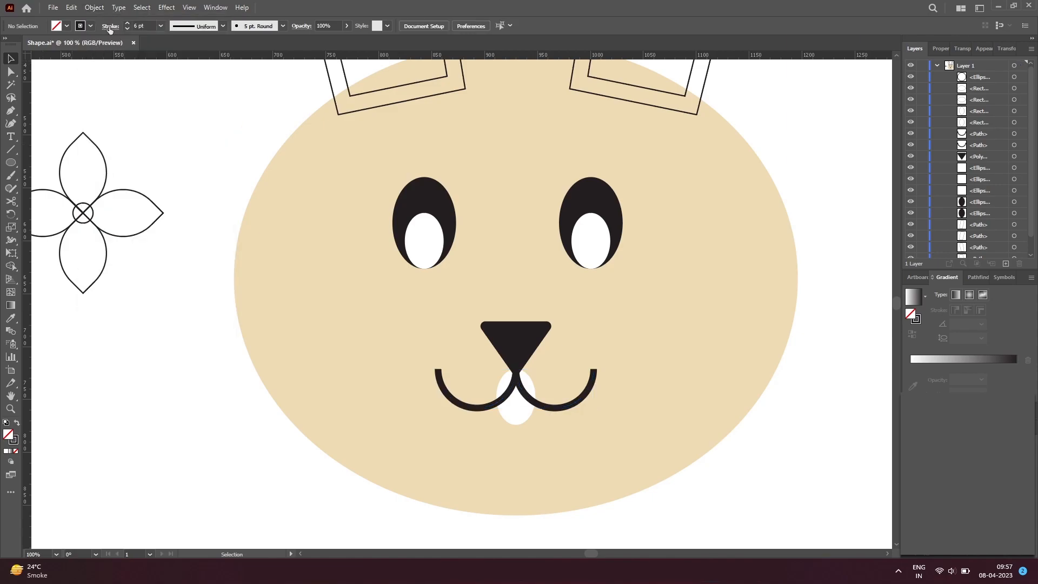
Give both mouth curves round caps and round corner joins.
{"action": "left_click", "coordinate": [583, 399]}
{"action": "left_click", "coordinate": [491, 405], "text": "shift"}
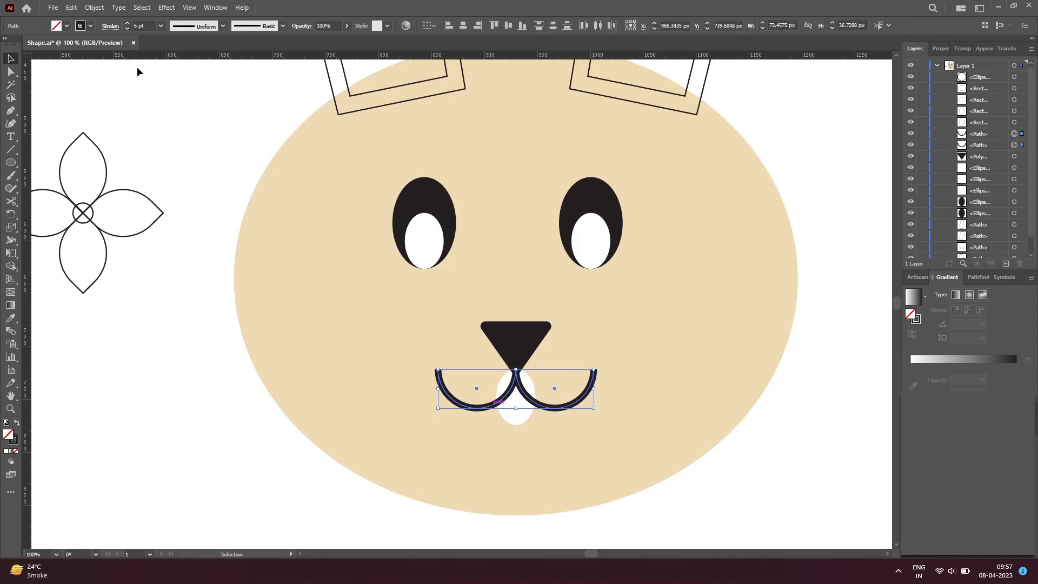
{"action": "left_click", "coordinate": [110, 26]}
{"action": "left_click", "coordinate": [54, 53]}
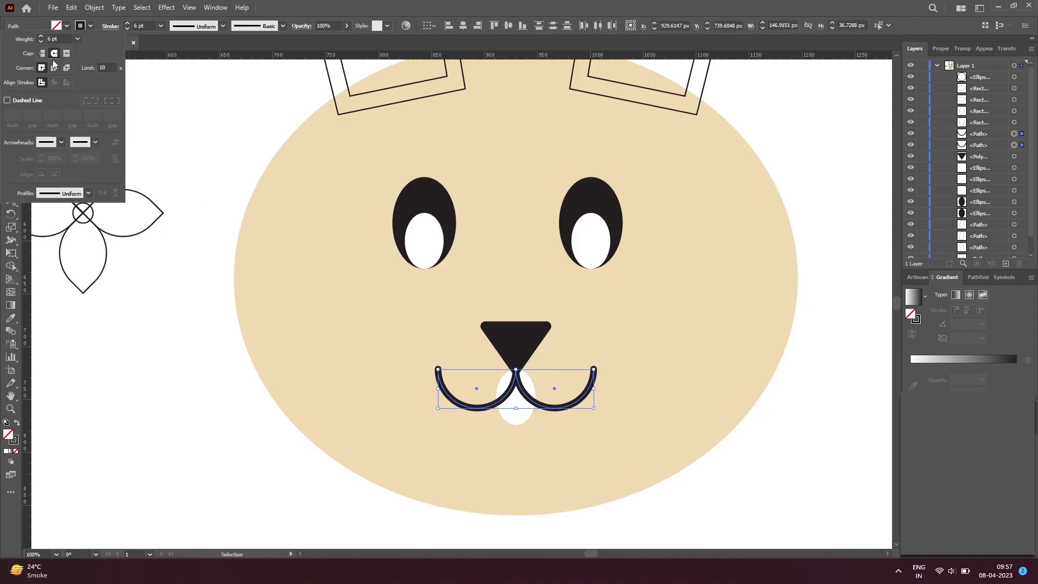
{"action": "left_click", "coordinate": [55, 69]}
{"action": "left_click", "coordinate": [233, 438]}
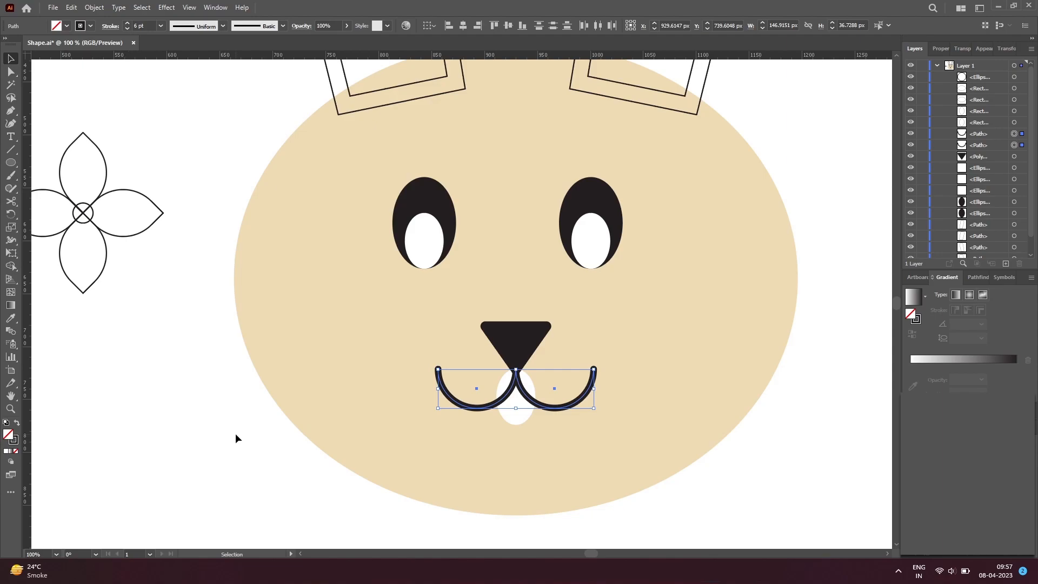
{"action": "left_click", "coordinate": [375, 505]}
{"action": "left_click", "coordinate": [517, 401]}
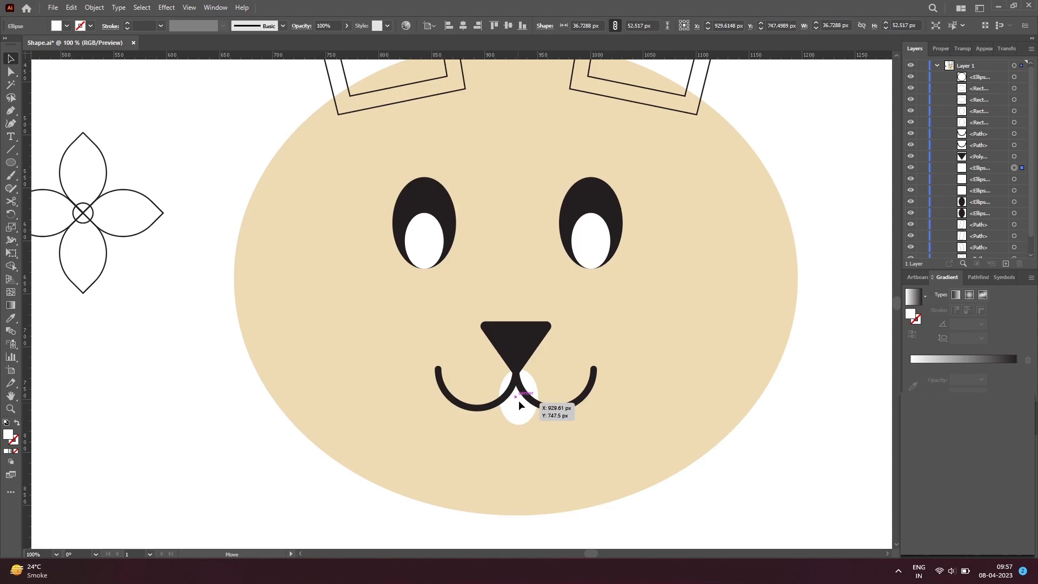
{"action": "left_click", "coordinate": [732, 498]}
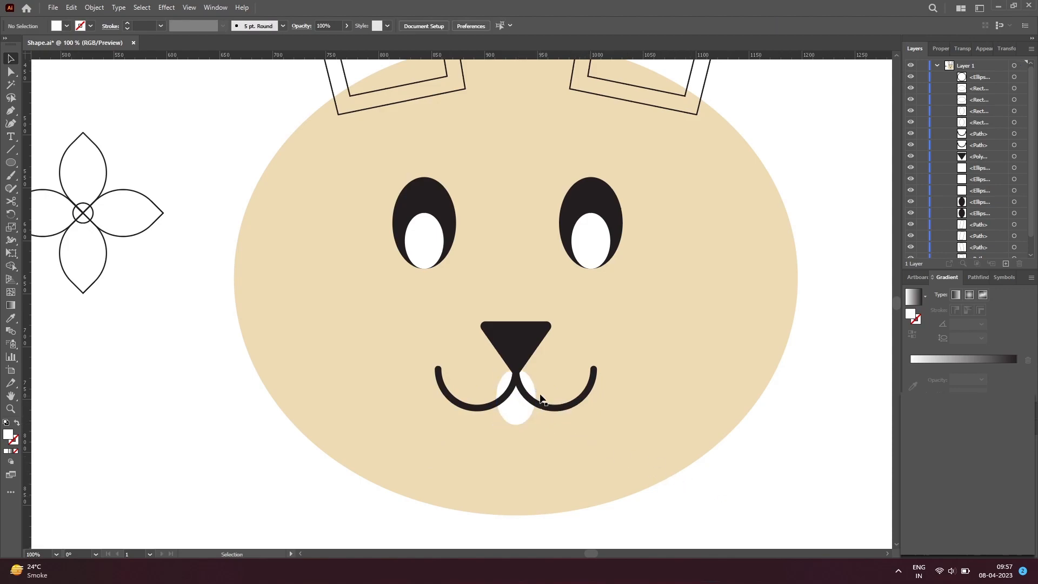
Fill both outer ear shapes with the head's beige and no outline, sampling the colour with the Eyedropper.
{"action": "left_click", "coordinate": [466, 247], "text": "ctrl+alt"}
{"action": "scroll", "coordinate": [467, 248], "scroll_direction": "up", "scroll_amount": 3}
{"action": "scroll", "coordinate": [468, 252], "scroll_direction": "up", "scroll_amount": 1}
{"action": "left_click", "coordinate": [448, 232]}
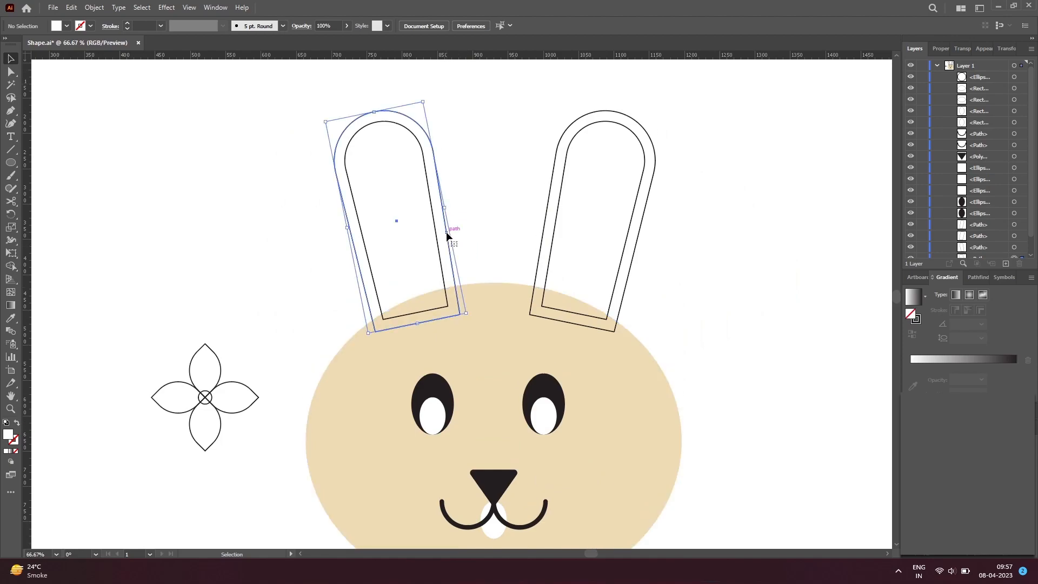
{"action": "key", "text": "i"}
{"action": "left_click", "coordinate": [474, 322]}
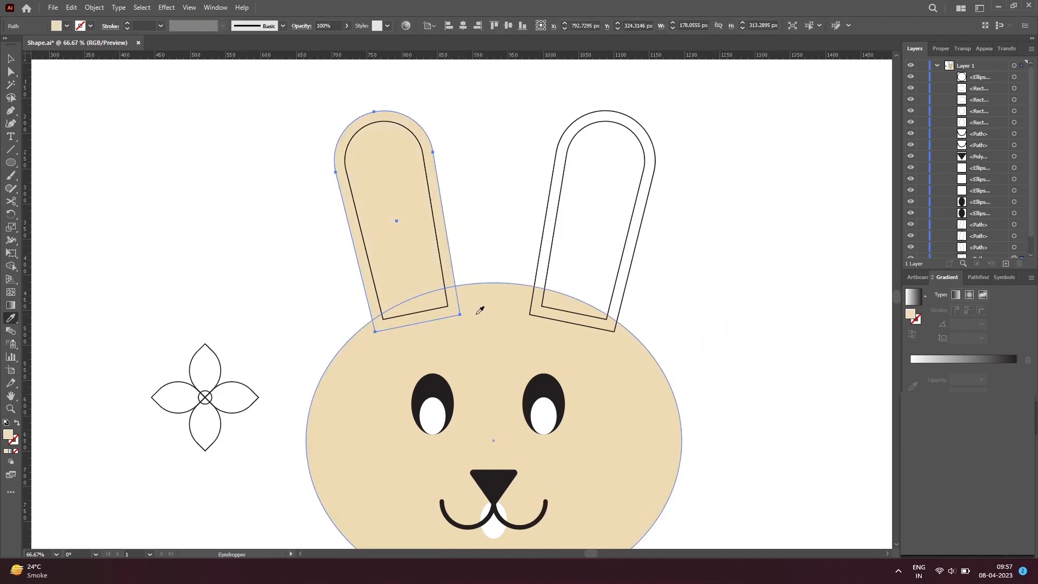
{"action": "key", "text": "a"}
{"action": "left_click", "coordinate": [629, 279]}
{"action": "key", "text": "i"}
{"action": "left_click", "coordinate": [635, 361]}
Fill both inner ear shapes with white and no outline, sampling the blank artboard with the Eyedropper.
{"action": "key", "text": "v"}
{"action": "left_click", "coordinate": [610, 312]}
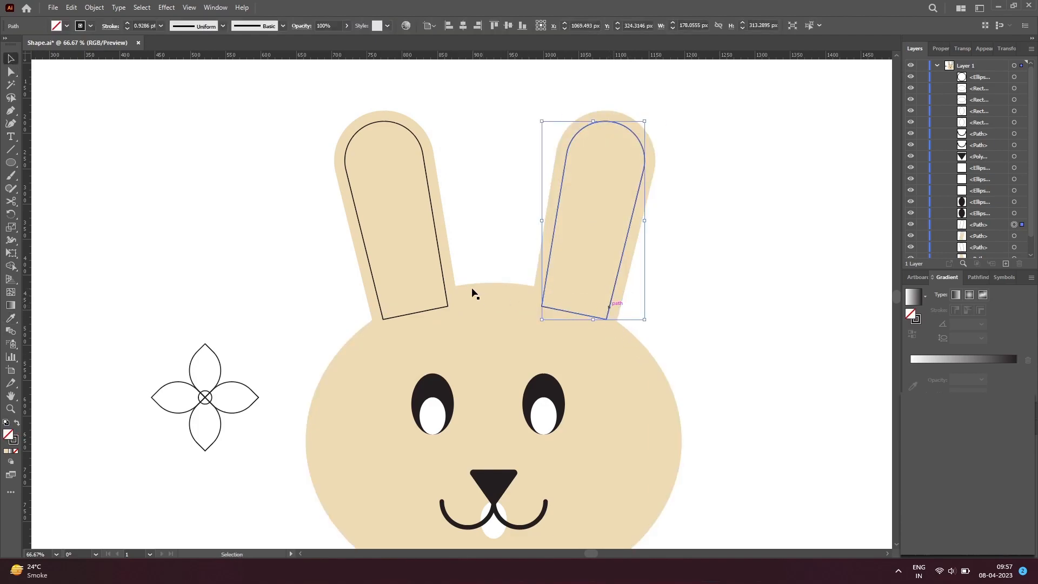
{"action": "left_click", "coordinate": [442, 277], "text": "shift"}
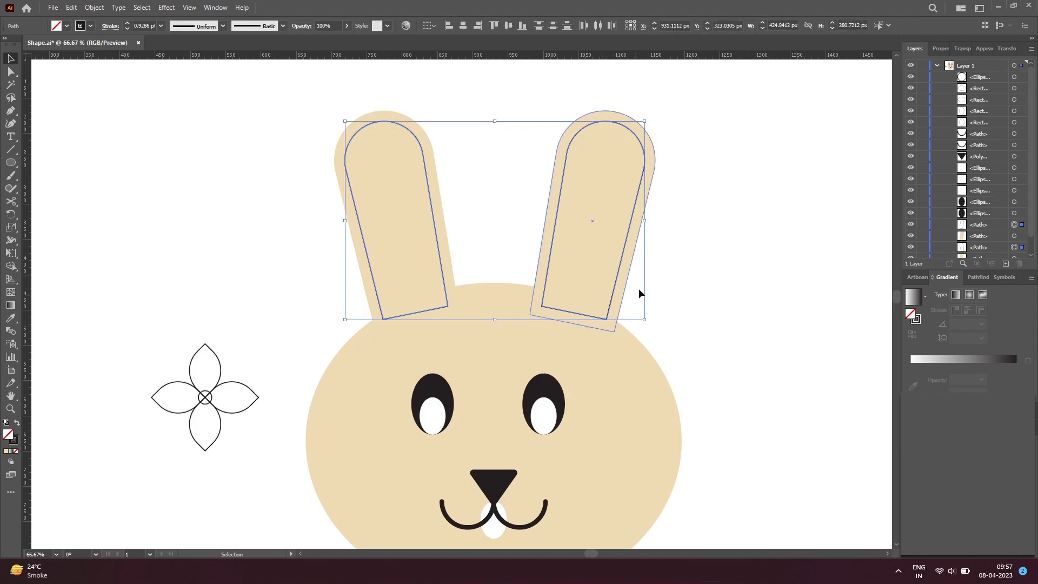
{"action": "key", "text": "i"}
{"action": "left_click", "coordinate": [707, 300]}
{"action": "key", "text": "c"}
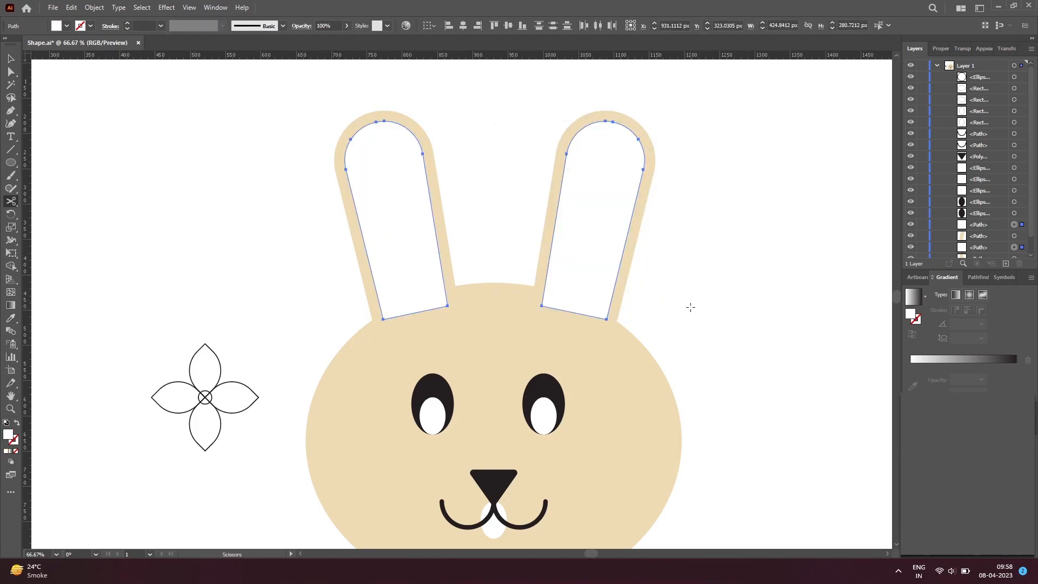
Send all four ear shapes to the back so their lower ends sit behind the head.
{"action": "key", "text": "v"}
{"action": "left_click_drag", "start_coordinate": [678, 233], "coordinate": [533, 129]}
{"action": "left_click_drag", "start_coordinate": [452, 203], "coordinate": [322, 157]}
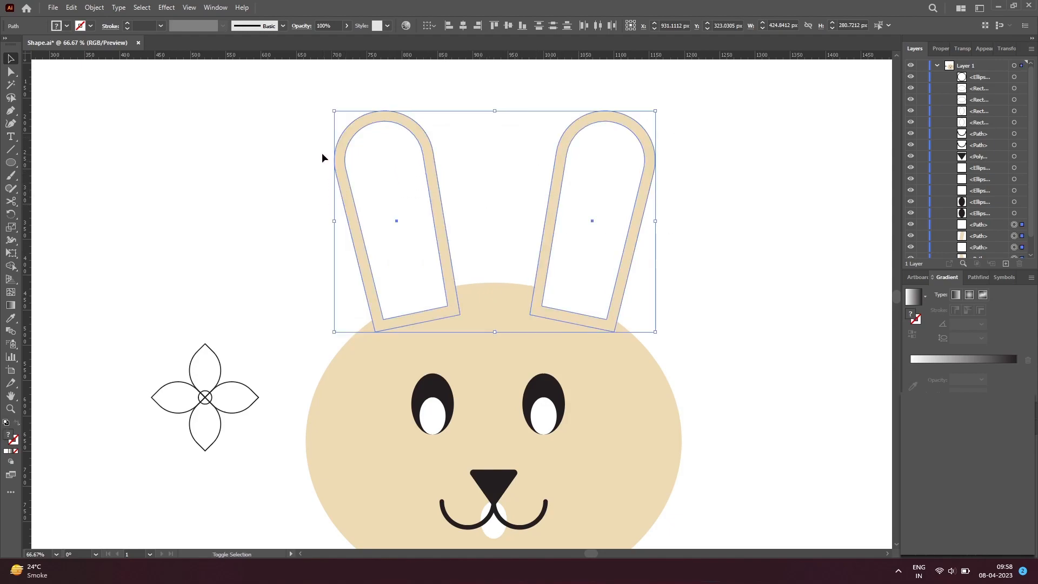
{"action": "key", "text": "a"}
{"action": "key", "text": "v"}
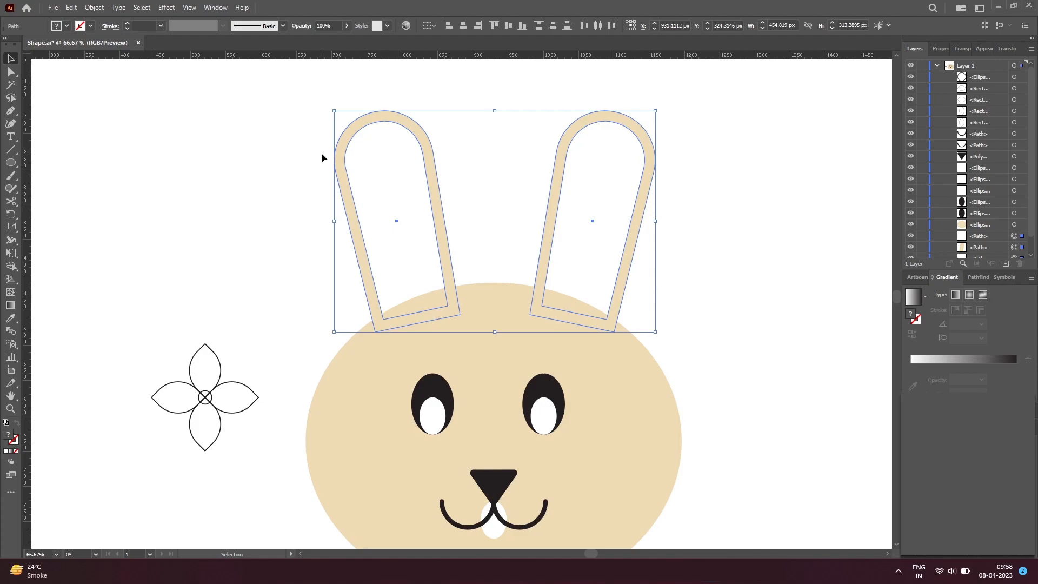
{"action": "left_click", "coordinate": [681, 349]}
Fill the four flower petals with magenta.
{"action": "key", "text": "space"}
{"action": "left_click_drag", "start_coordinate": [491, 322], "coordinate": [530, 244]}
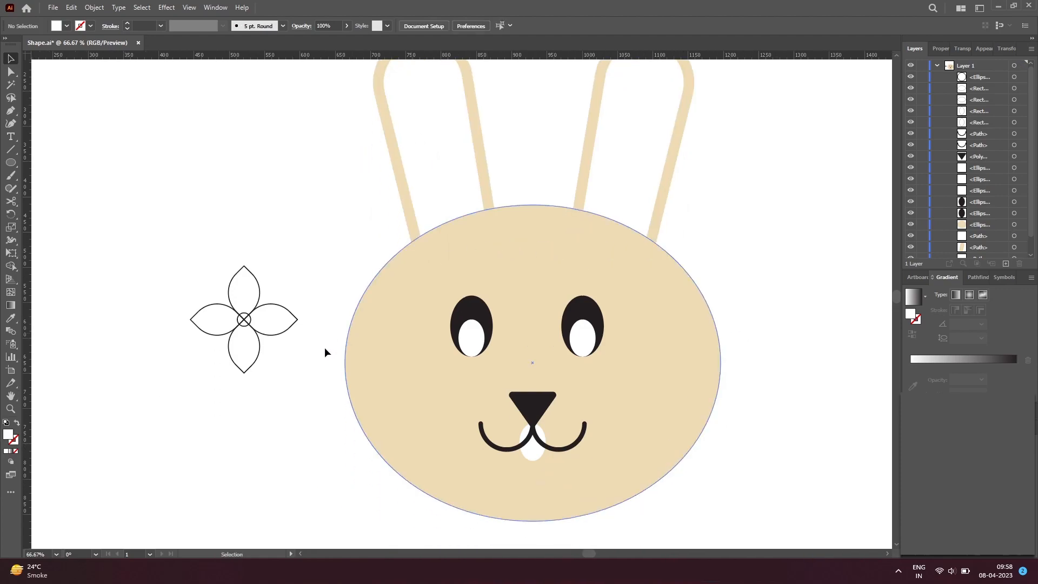
{"action": "left_click_drag", "start_coordinate": [293, 353], "coordinate": [280, 303]}
{"action": "left_click_drag", "start_coordinate": [266, 374], "coordinate": [212, 349]}
{"action": "left_click_drag", "start_coordinate": [217, 259], "coordinate": [267, 284]}
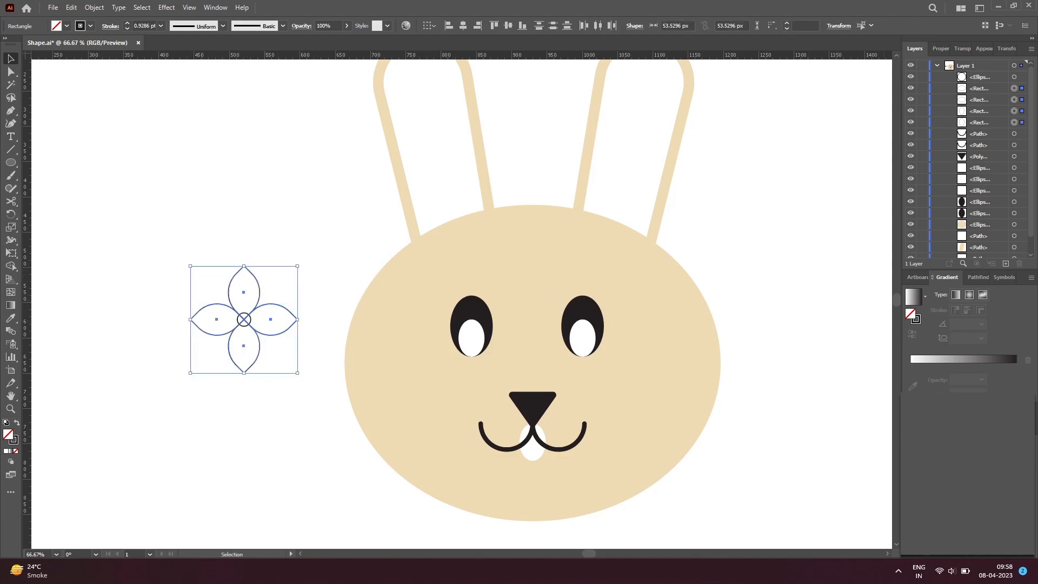
{"action": "left_click", "coordinate": [303, 371]}
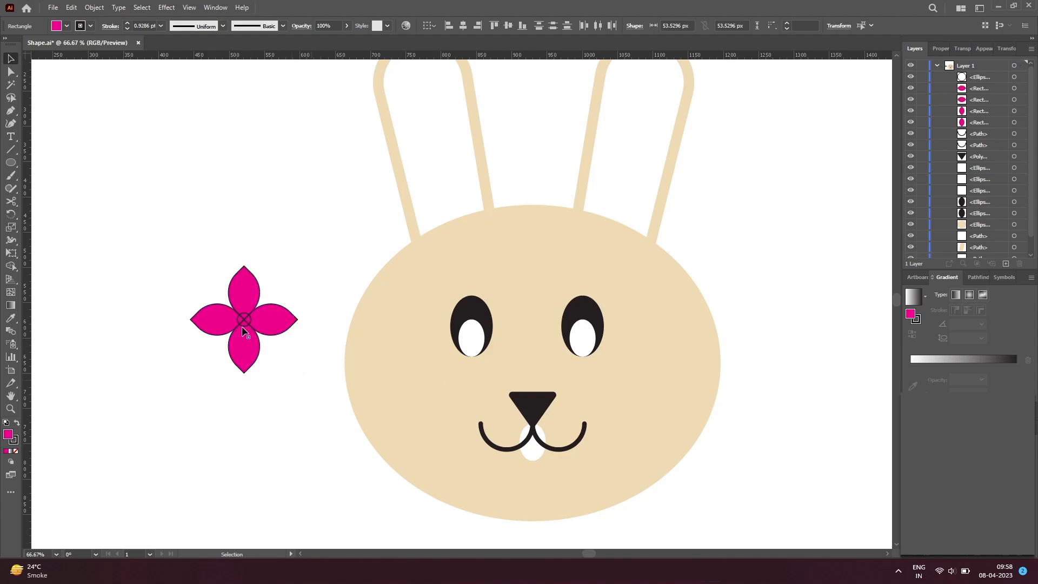
Remove the outline stroke from all four flower petals.
{"action": "left_click", "coordinate": [274, 308]}
{"action": "left_click", "coordinate": [245, 354], "text": "shift"}
{"action": "left_click", "coordinate": [204, 319], "text": "shift"}
{"action": "left_click", "coordinate": [233, 293], "text": "shift"}
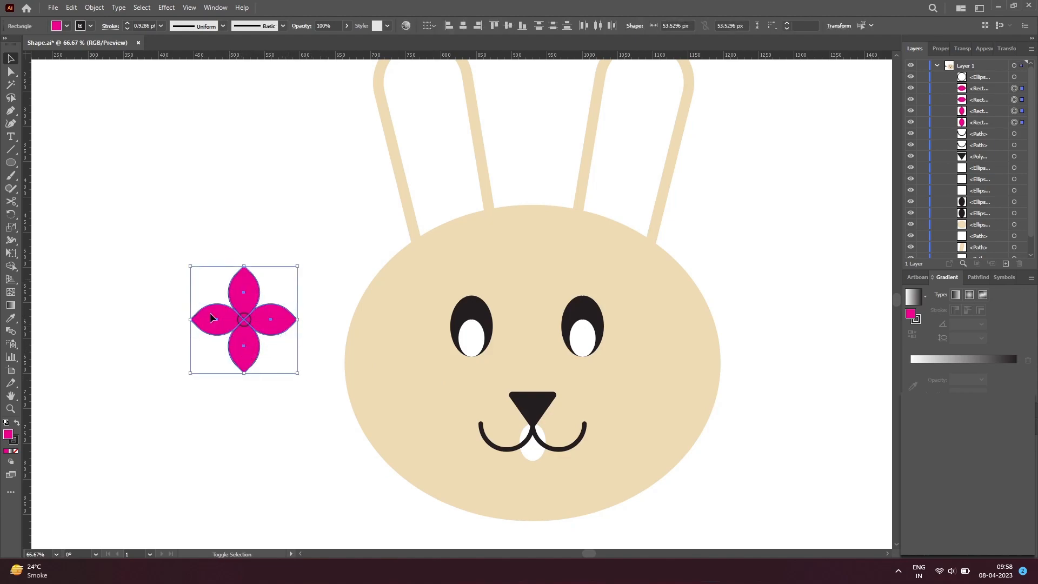
{"action": "left_click", "coordinate": [14, 443]}
{"action": "key", "text": "slash"}
{"action": "left_click", "coordinate": [155, 442]}
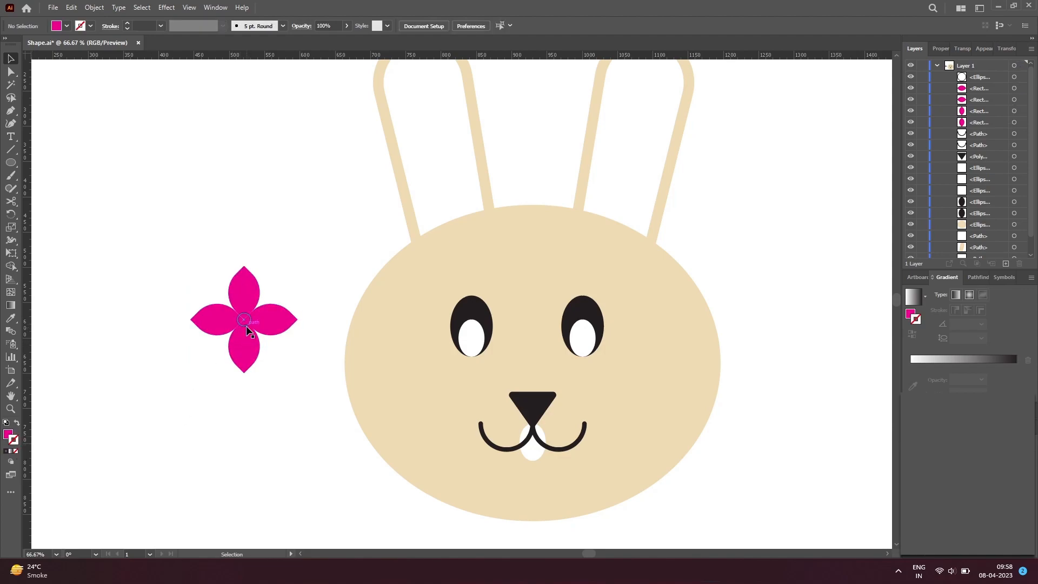
Fill the flower's centre circle with white and no outline, sampling the blank artboard with the Eyedropper.
{"action": "left_click", "coordinate": [245, 326]}
{"action": "key", "text": "i"}
{"action": "left_click", "coordinate": [293, 366]}
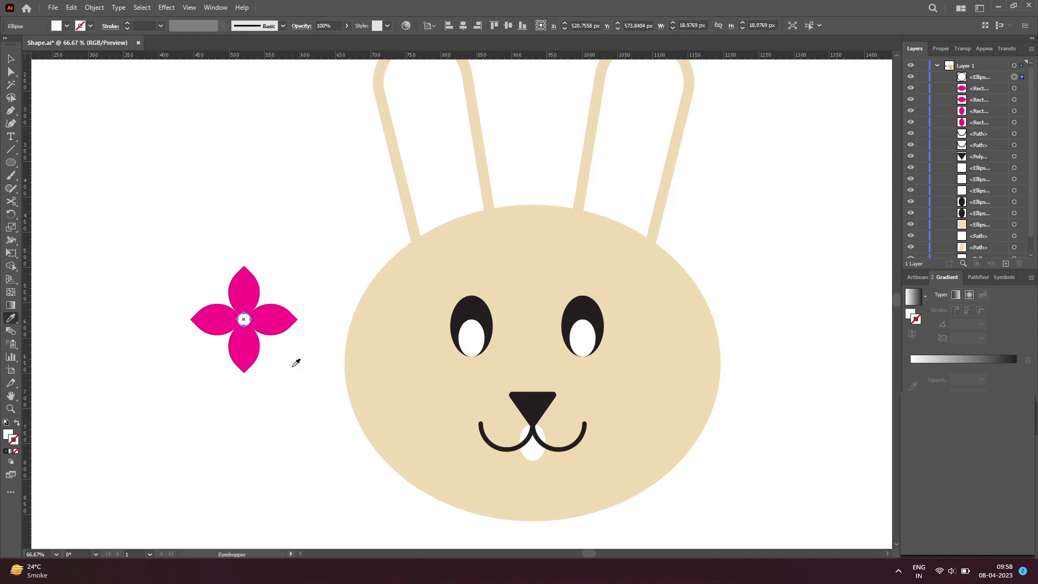
{"action": "key", "text": "v"}
{"action": "left_click", "coordinate": [290, 398]}
Group the four petals and the centre circle of the flower.
{"action": "left_click_drag", "start_coordinate": [303, 391], "coordinate": [192, 263]}
{"action": "key", "text": "a"}
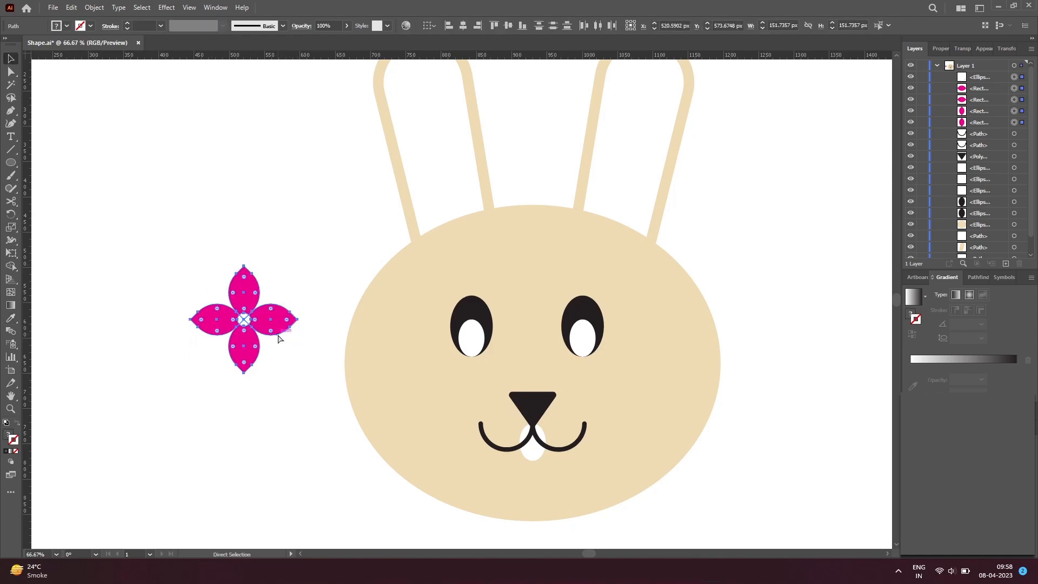
{"action": "key", "text": "ctrl+g"}
Move the flower onto the head's upper-left edge below the left ear and scale it down slightly.
{"action": "key", "text": "v"}
{"action": "left_click_drag", "start_coordinate": [269, 331], "coordinate": [417, 284]}
{"action": "left_click_drag", "start_coordinate": [337, 218], "coordinate": [342, 223]}
{"action": "left_click_drag", "start_coordinate": [410, 279], "coordinate": [410, 283]}
{"action": "left_click", "coordinate": [285, 335]}
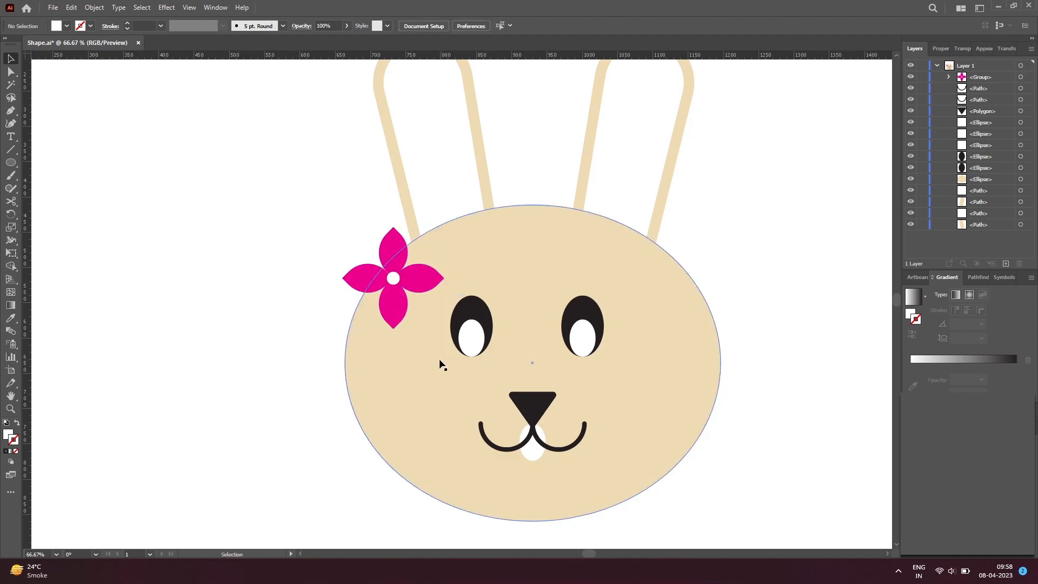
Convert the strokes of both mouth curves into filled shapes with Outline Stroke.
{"action": "left_click", "coordinate": [536, 450]}
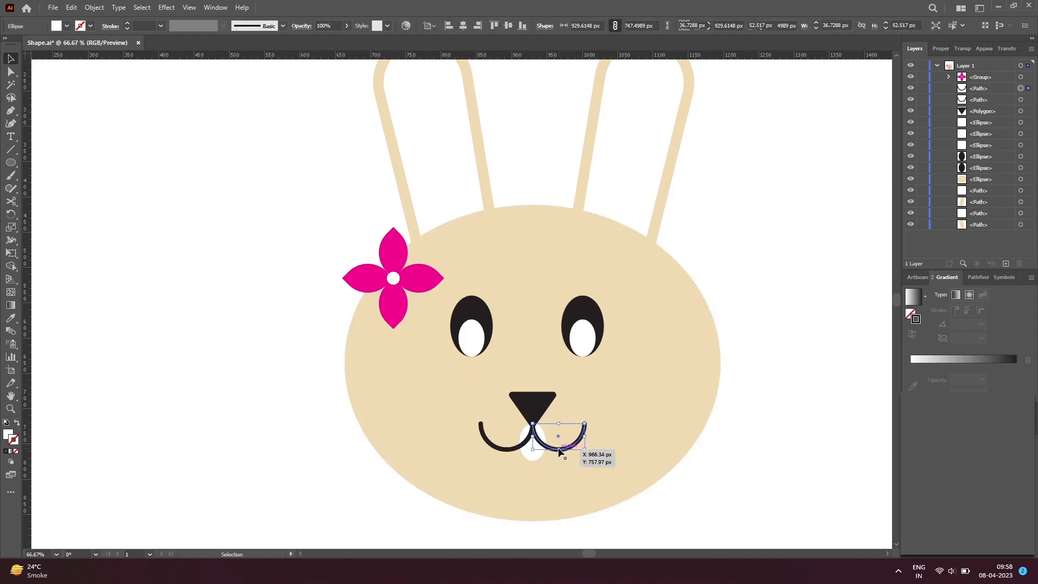
{"action": "left_click", "coordinate": [560, 449]}
{"action": "left_click", "coordinate": [515, 446], "text": "shift"}
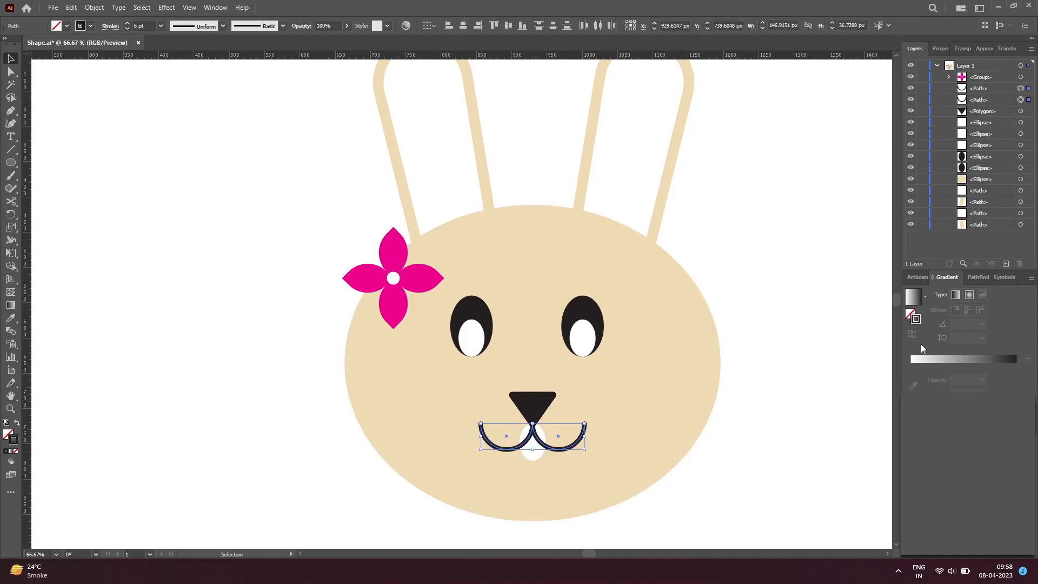
{"action": "left_click", "coordinate": [94, 8]}
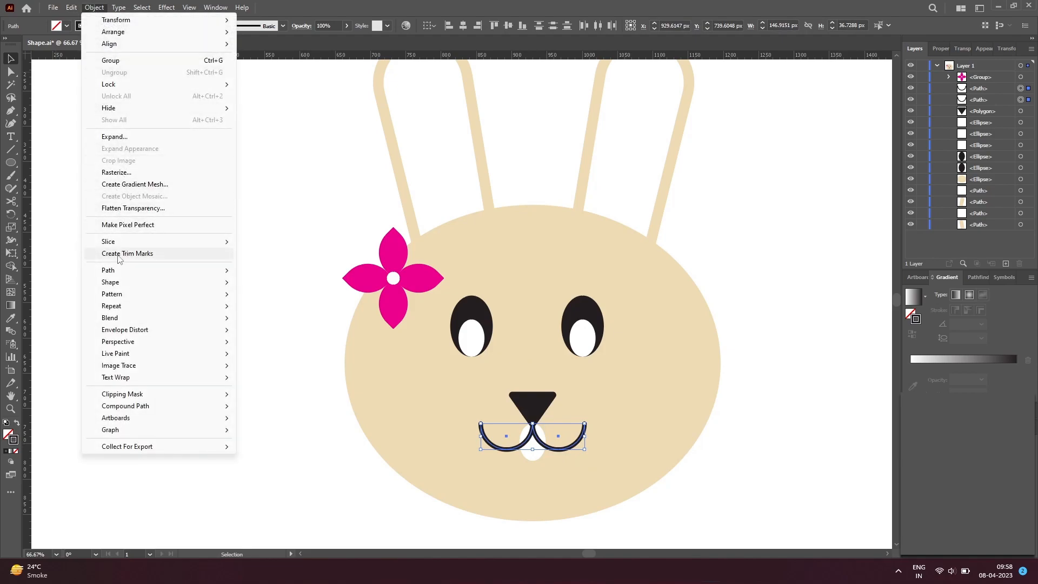
{"action": "left_click", "coordinate": [270, 299]}
{"action": "left_click", "coordinate": [341, 443]}
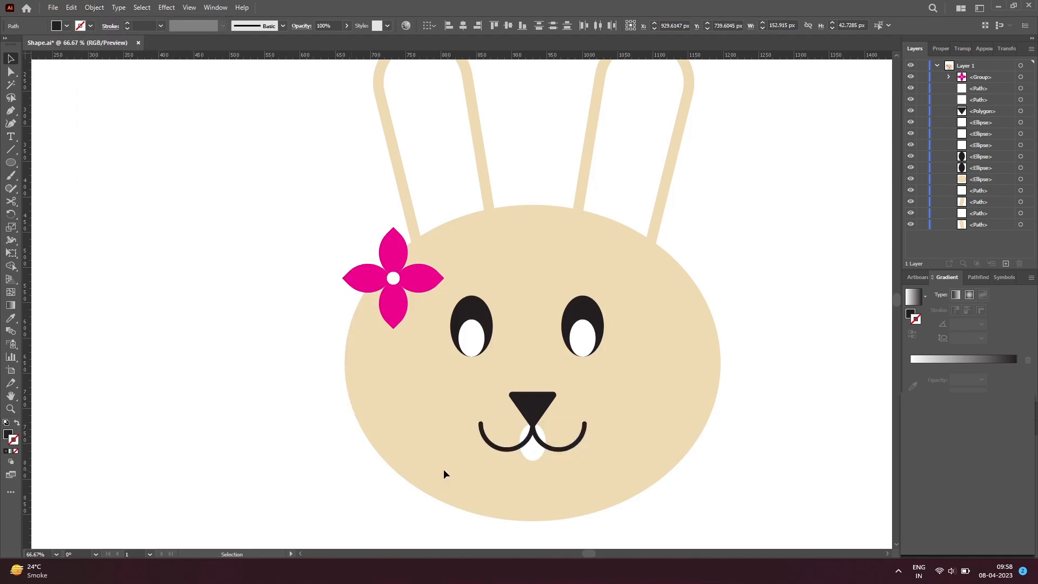
Erase the parts of the white tooth above the mouth curves using a reduced Eraser brush.
{"action": "left_click", "coordinate": [532, 450]}
{"action": "scroll", "coordinate": [534, 435], "scroll_direction": "up", "scroll_amount": 4}
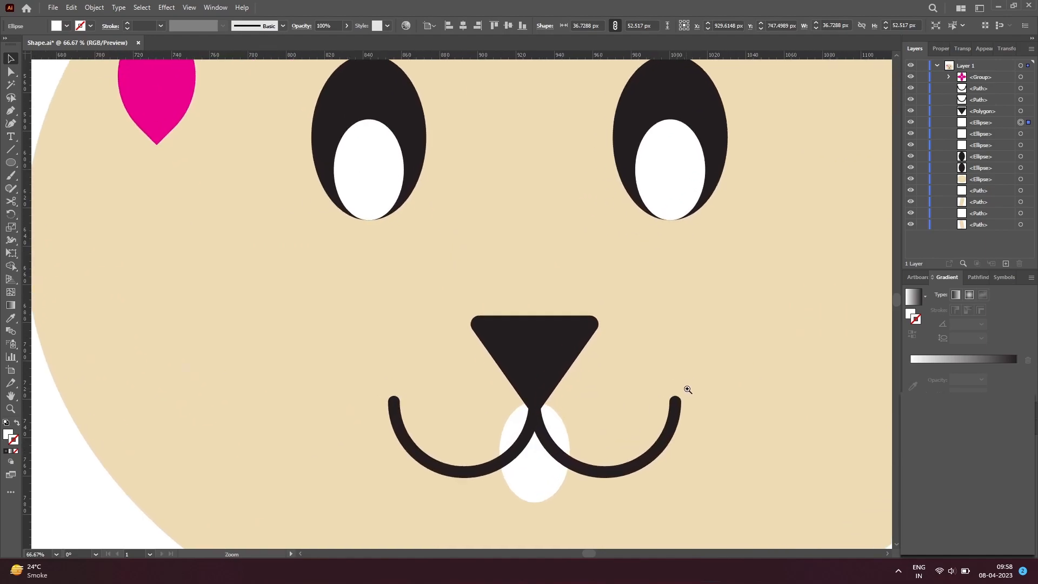
{"action": "left_click", "coordinate": [11, 201]}
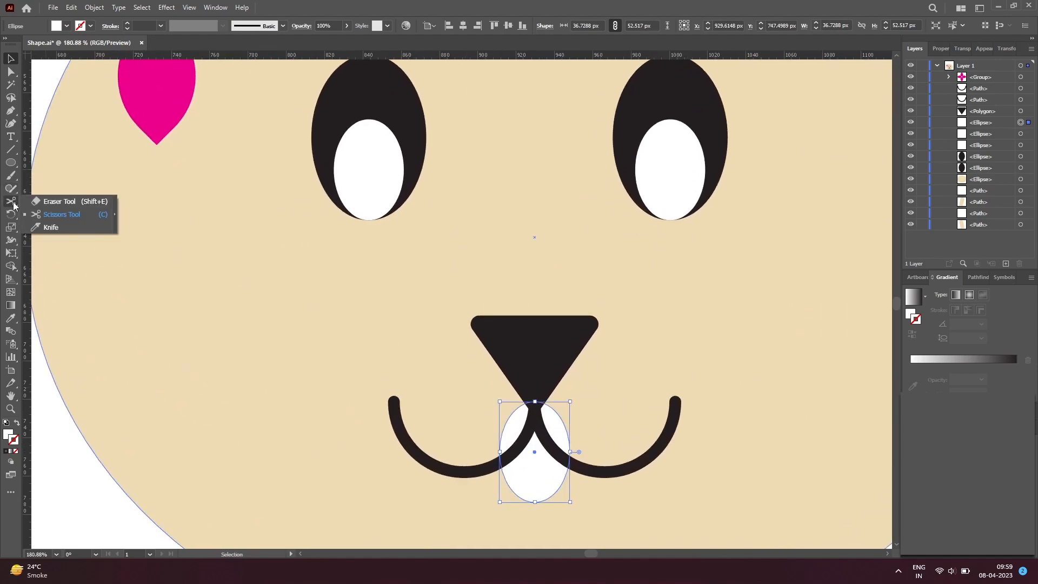
{"action": "left_click", "coordinate": [44, 201]}
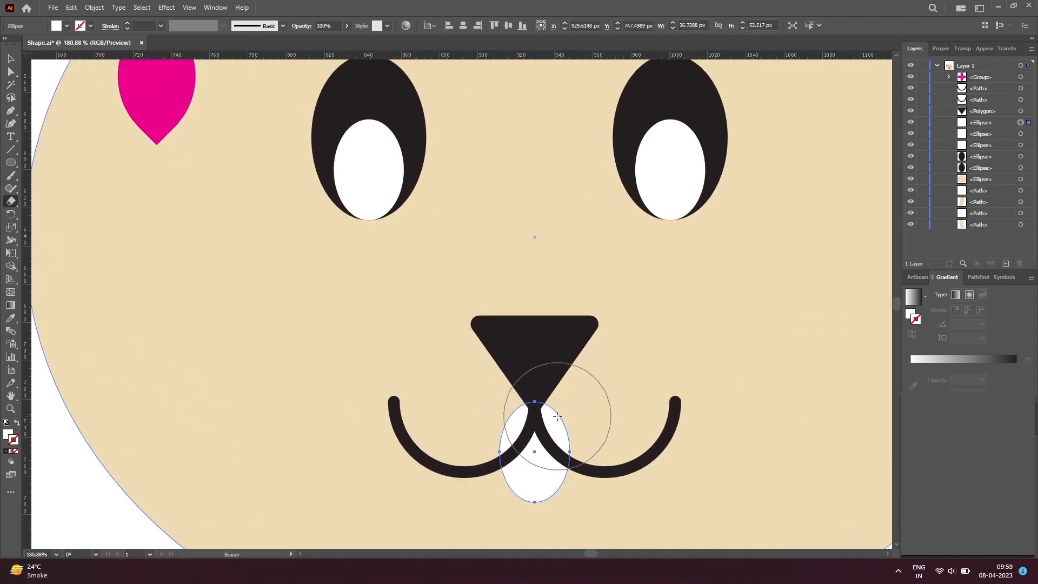
{"action": "key", "text": "bracketleft"}
{"action": "key", "text": "bracketleft"}
{"action": "key", "text": "bracketleft"}
{"action": "key", "text": "bracketleft"}
{"action": "key", "text": "bracketleft"}
{"action": "key", "text": "bracketleft"}
{"action": "key", "text": "bracketleft"}
{"action": "key", "text": "bracketleft"}
{"action": "key", "text": "bracketleft"}
{"action": "key", "text": "bracketleft"}
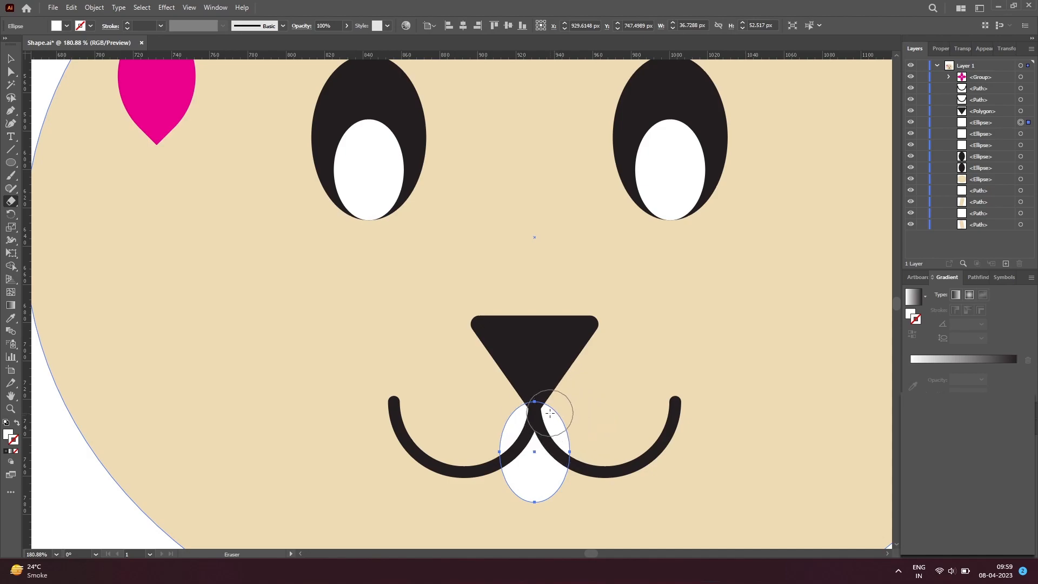
{"action": "mouse_move", "coordinate": [546, 411]}
{"action": "left_mouse_down"}
{"action": "mouse_move", "coordinate": [540, 404]}
{"action": "mouse_move", "coordinate": [574, 461]}
{"action": "left_mouse_up"}
{"action": "mouse_move", "coordinate": [535, 398]}
{"action": "left_mouse_down"}
{"action": "mouse_move", "coordinate": [500, 453]}
{"action": "mouse_move", "coordinate": [510, 425]}
{"action": "left_mouse_up"}
{"action": "key", "text": "v"}
{"action": "left_click", "coordinate": [627, 413]}
Draw a circle about 94 px in diameter on the blank area to the left of the rabbit's head.
{"action": "left_click", "coordinate": [563, 357], "text": "ctrl+alt"}
{"action": "left_click", "coordinate": [507, 303], "text": "ctrl+alt"}
{"action": "left_click", "coordinate": [507, 303], "text": "ctrl+alt"}
{"action": "left_click", "coordinate": [507, 303], "text": "ctrl+alt"}
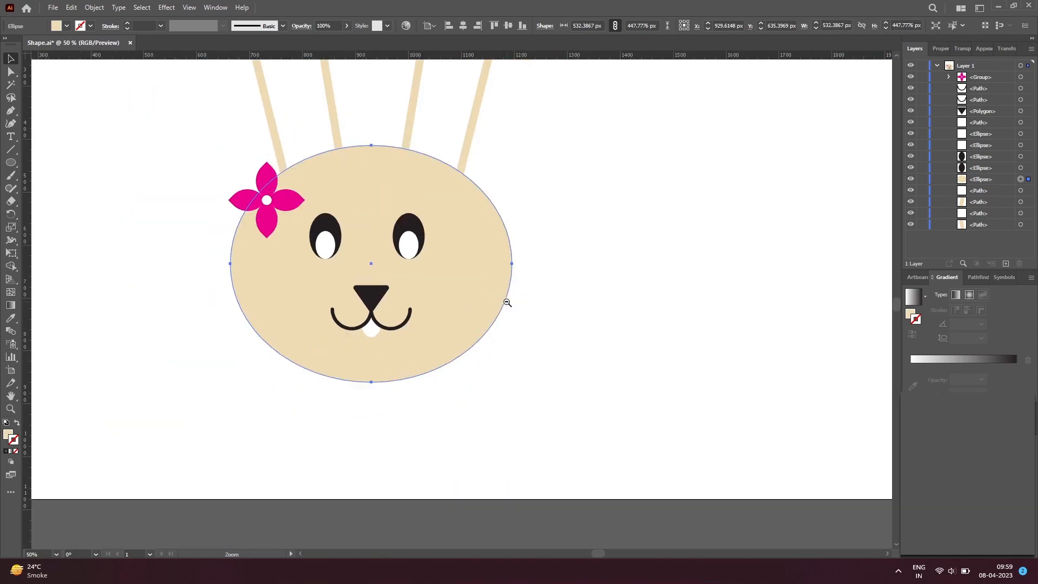
{"action": "scroll", "coordinate": [507, 302], "scroll_direction": "left", "scroll_amount": 2}
{"action": "scroll", "coordinate": [507, 303], "scroll_direction": "up", "scroll_amount": 3}
{"action": "left_click", "coordinate": [676, 378]}
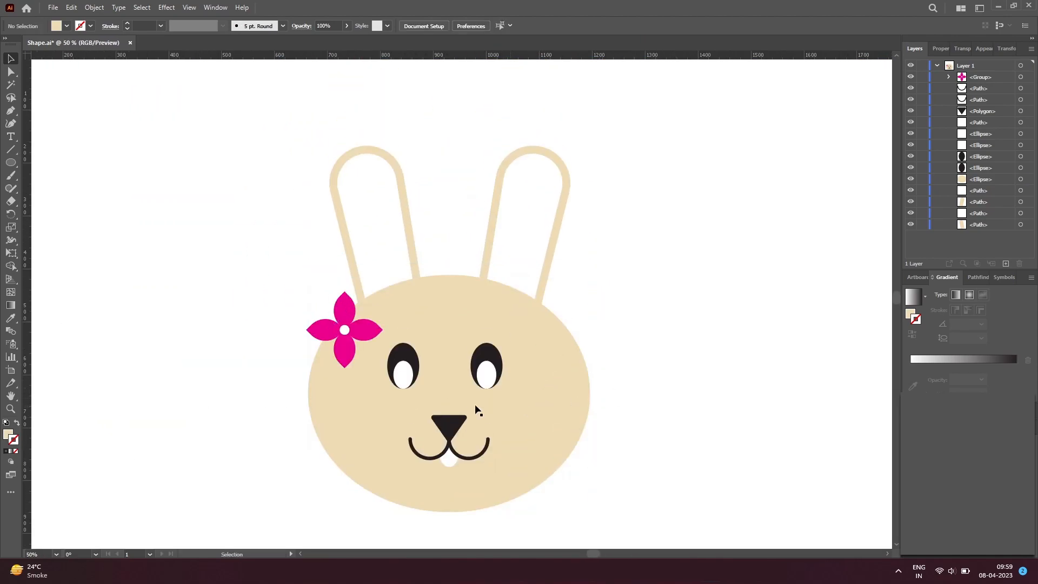
{"action": "left_click", "coordinate": [10, 168]}
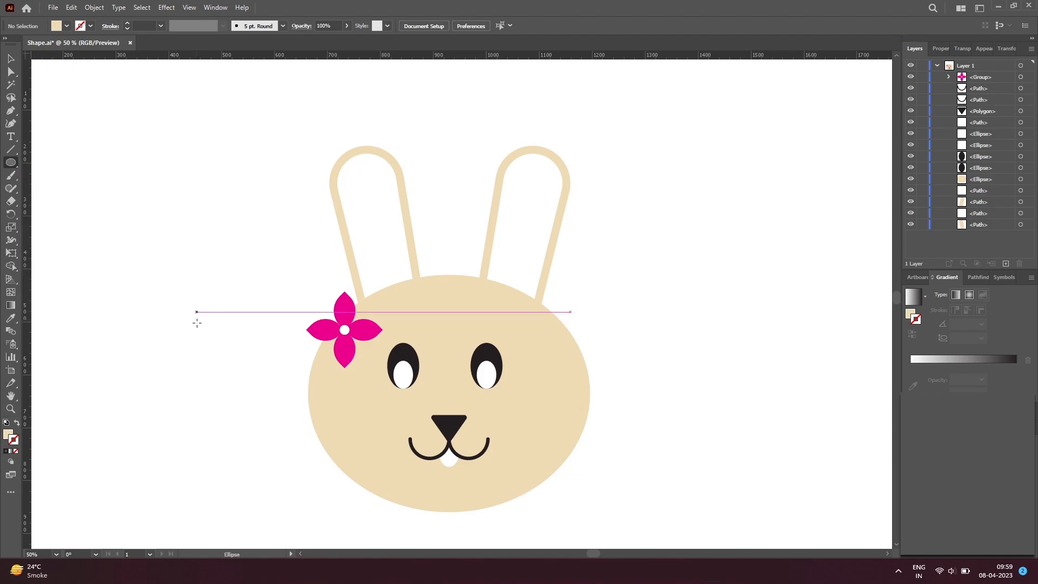
{"action": "mouse_move", "coordinate": [198, 326]}
{"action": "left_mouse_down"}
{"action": "mouse_move", "coordinate": [247, 373]}
{"action": "mouse_move", "coordinate": [226, 368]}
{"action": "mouse_move", "coordinate": [245, 394]}
{"action": "left_mouse_up"}
{"action": "key", "text": "v"}
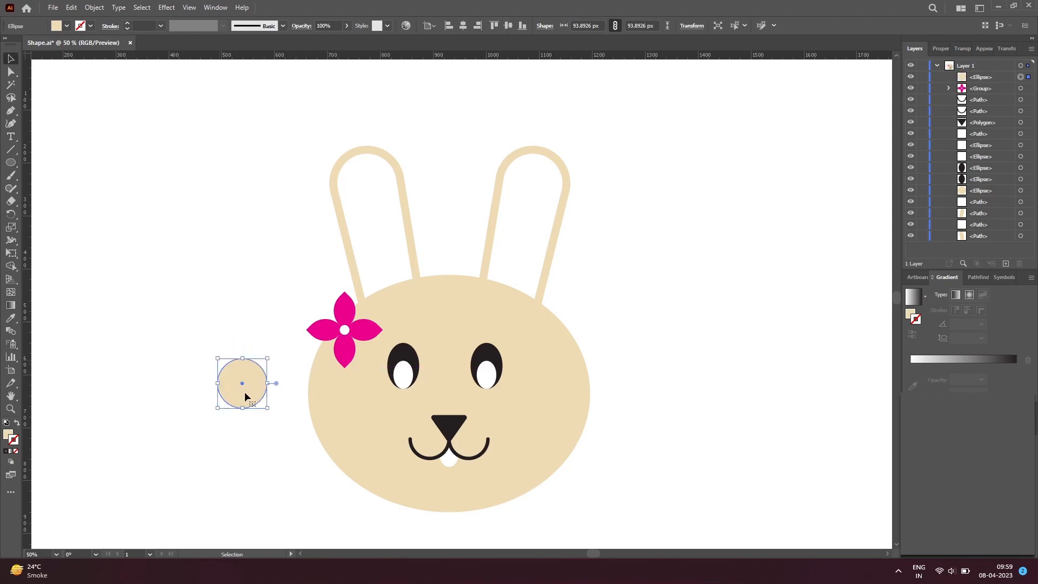
Give the new circle a gradient stroke coloured with the flower's magenta, and swap its fill and stroke colours.
{"action": "left_click", "coordinate": [12, 452]}
{"action": "left_click", "coordinate": [1017, 379]}
{"action": "left_click", "coordinate": [914, 399]}
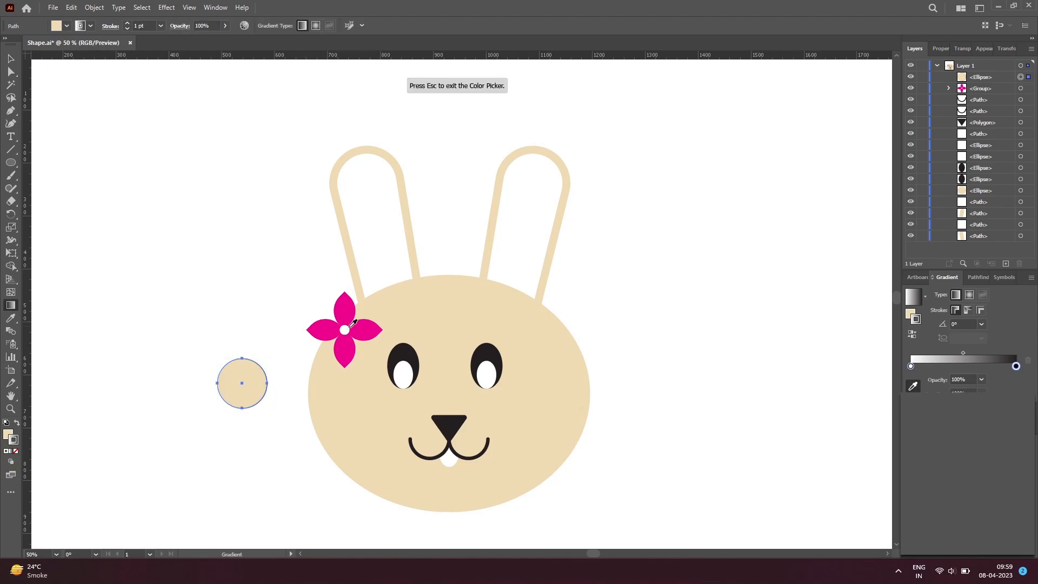
{"action": "left_click", "coordinate": [365, 326]}
{"action": "left_click_drag", "start_coordinate": [1015, 367], "coordinate": [912, 386]}
{"action": "left_click_drag", "start_coordinate": [966, 367], "coordinate": [911, 367]}
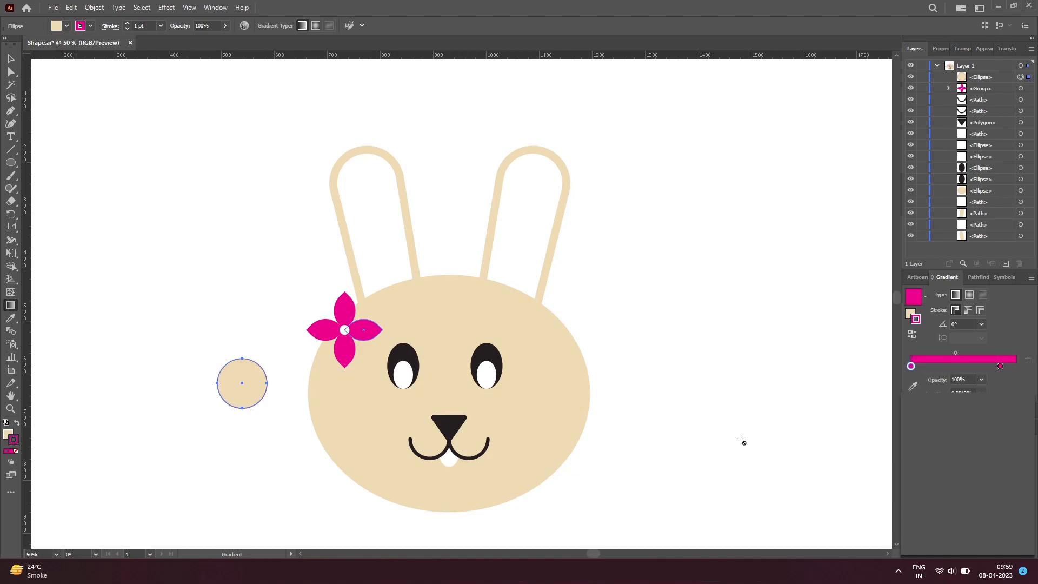
{"action": "left_click", "coordinate": [16, 425]}
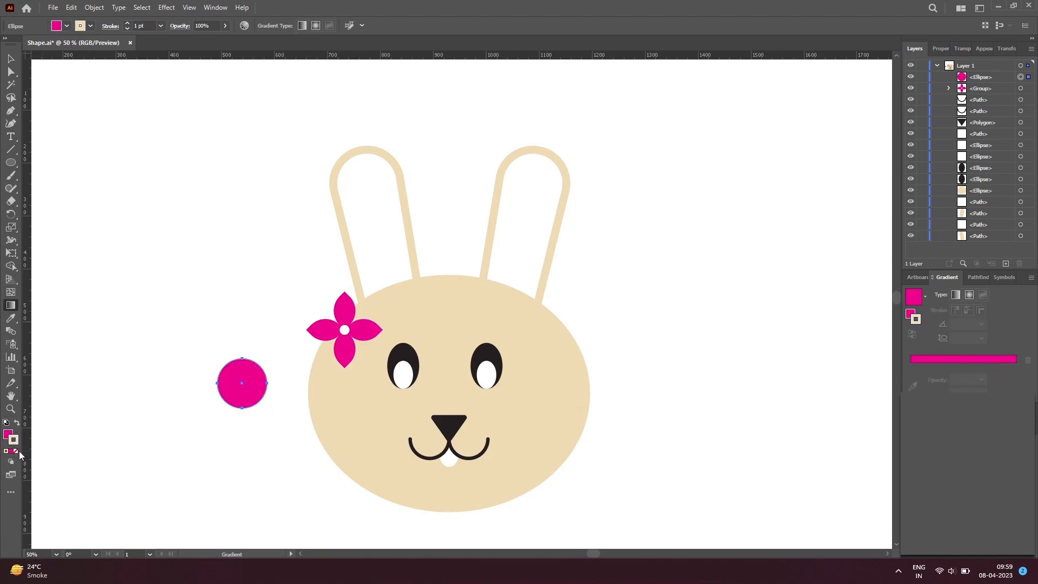
Remove the magenta circle's stroke and make its fill a radial gradient whose outer colour stop has 0% opacity.
{"action": "left_click", "coordinate": [15, 451]}
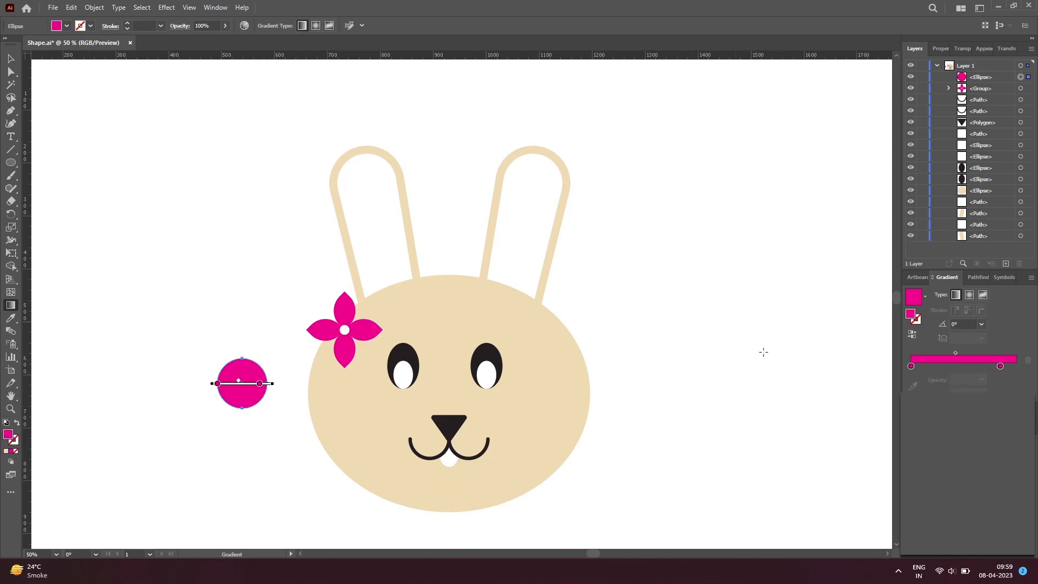
{"action": "left_click", "coordinate": [969, 299]}
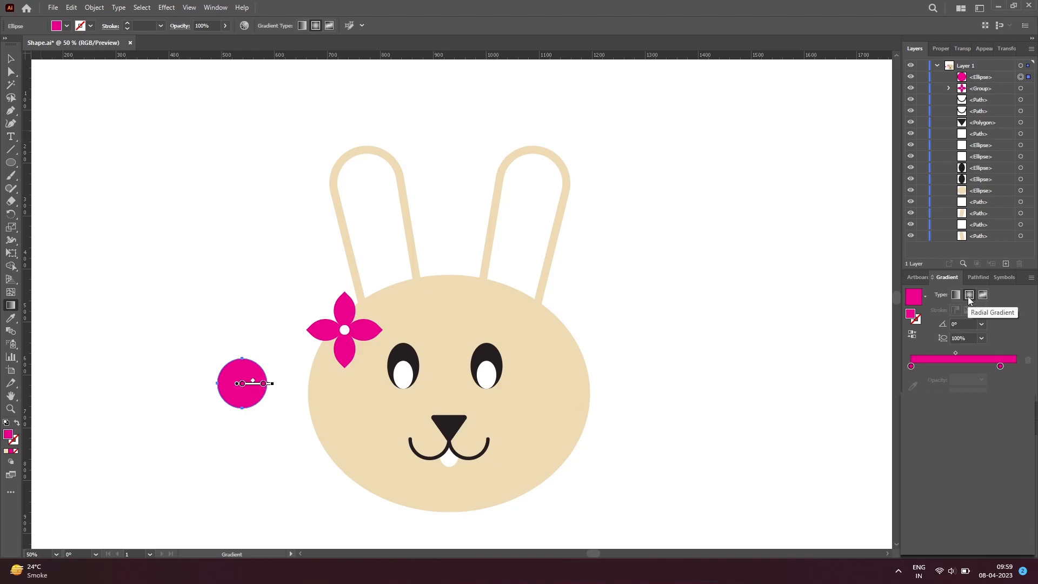
{"action": "left_click_drag", "start_coordinate": [1017, 374], "coordinate": [1018, 373]}
{"action": "left_click", "coordinate": [982, 380]}
{"action": "left_click", "coordinate": [997, 397]}
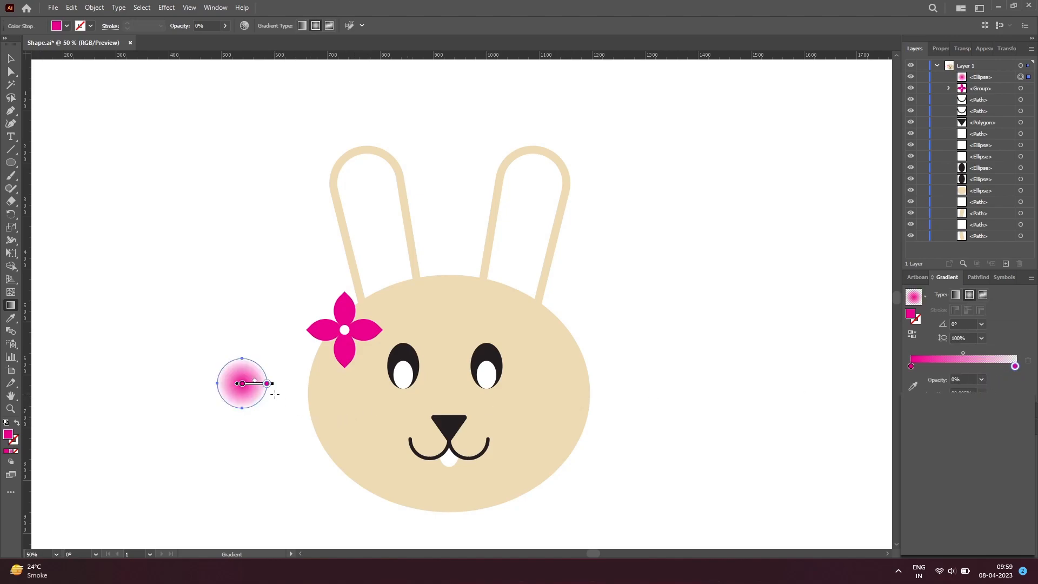
Move the gradient circle onto the rabbit's cheek below the flower and shrink it to about 71 px in diameter.
{"action": "scroll", "coordinate": [255, 386], "scroll_direction": "up", "scroll_amount": 2}
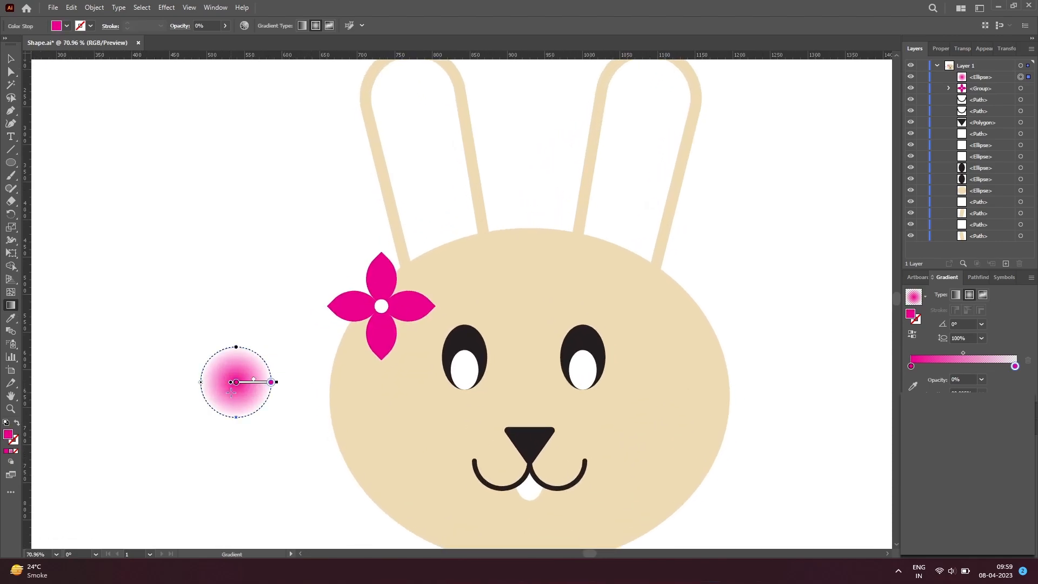
{"action": "key", "text": "v"}
{"action": "left_click_drag", "start_coordinate": [239, 400], "coordinate": [417, 462]}
{"action": "scroll", "coordinate": [418, 449], "scroll_direction": "up", "scroll_amount": 4}
{"action": "scroll", "coordinate": [409, 436], "scroll_direction": "down", "scroll_amount": 2}
{"action": "left_click_drag", "start_coordinate": [416, 423], "coordinate": [419, 430]}
{"action": "left_click_drag", "start_coordinate": [465, 475], "coordinate": [411, 436]}
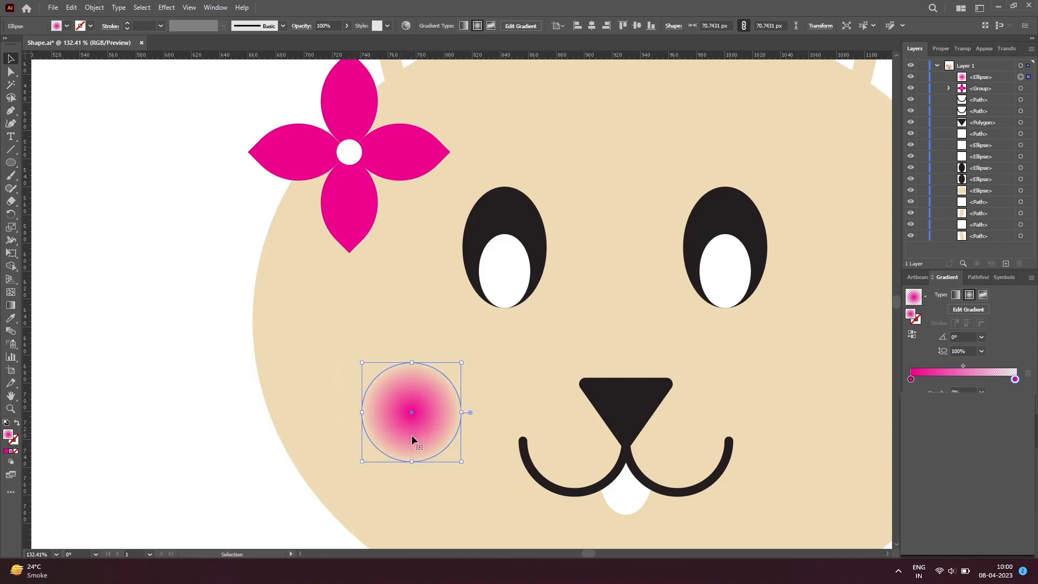
Group both eyes with their pupils, the nose, mouth curves and tooth, and move the group about 5 px to the right.
{"action": "left_click", "coordinate": [487, 389], "text": "ctrl+alt"}
{"action": "scroll", "coordinate": [487, 389], "scroll_direction": "up", "scroll_amount": 3}
{"action": "left_click", "coordinate": [494, 341]}
{"action": "left_click", "coordinate": [476, 364], "text": "shift"}
{"action": "left_click", "coordinate": [626, 335], "text": "shift"}
{"action": "left_click", "coordinate": [637, 364], "text": "shift"}
{"action": "scroll", "coordinate": [557, 421], "scroll_direction": "down", "scroll_amount": 3}
{"action": "left_click", "coordinate": [562, 396], "text": "shift"}
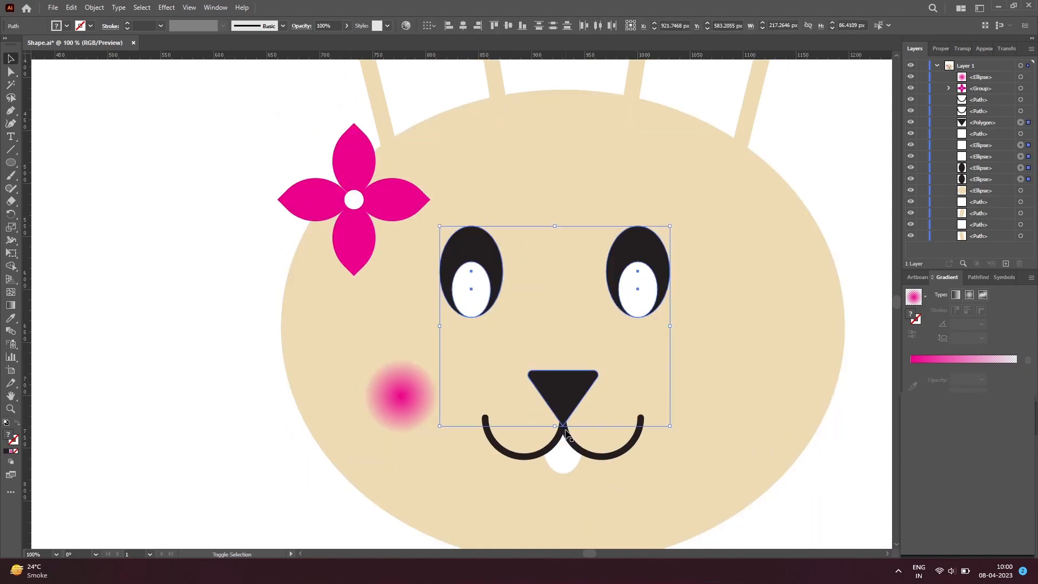
{"action": "left_click", "coordinate": [556, 439], "text": "shift"}
{"action": "left_click", "coordinate": [569, 439], "text": "shift"}
{"action": "left_click", "coordinate": [563, 452], "text": "shift"}
{"action": "left_click", "coordinate": [515, 326], "text": "ctrl+alt"}
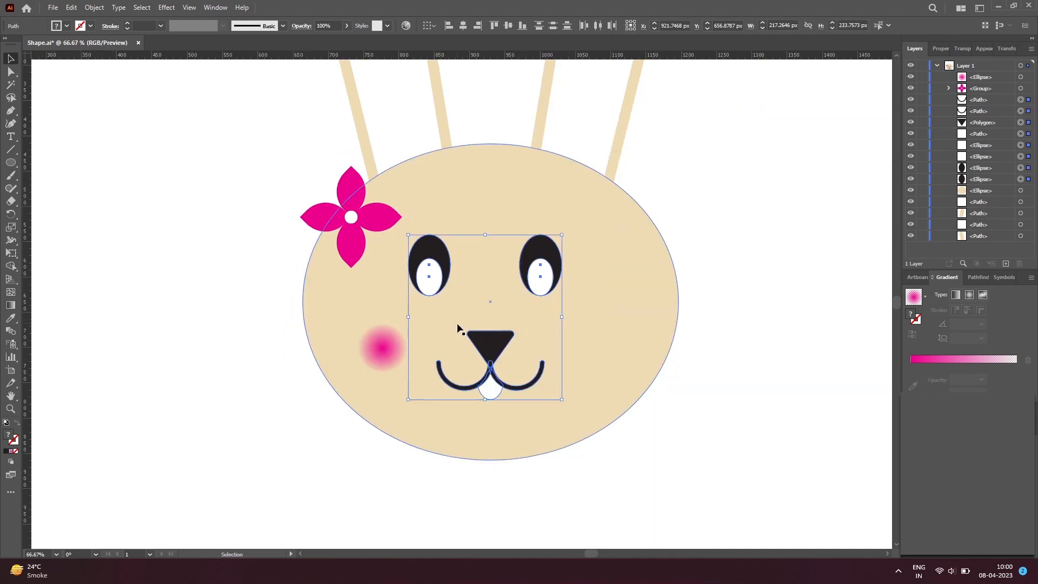
{"action": "left_click", "coordinate": [94, 7]}
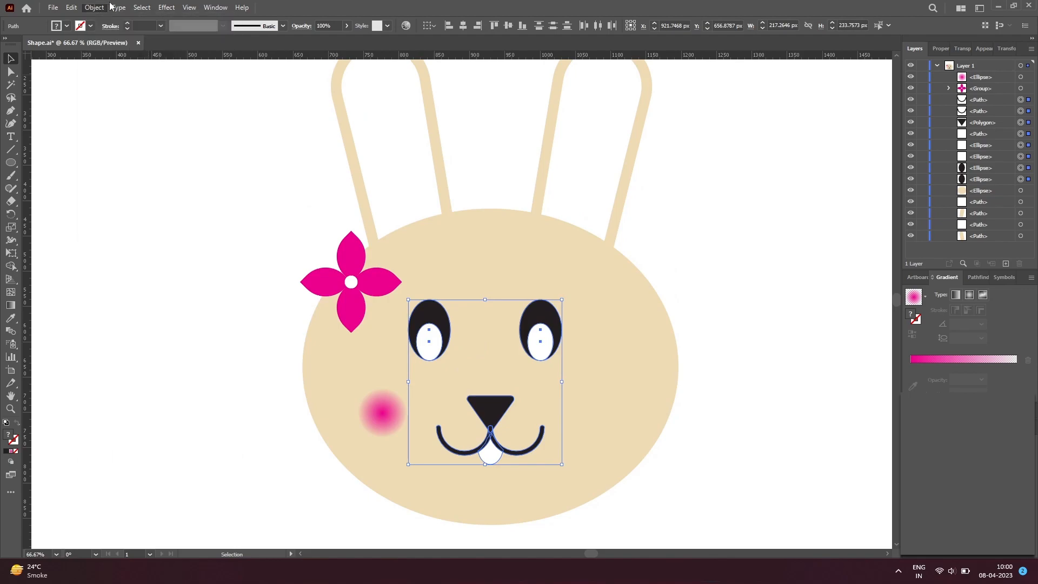
{"action": "mouse_move", "coordinate": [80, 3]}
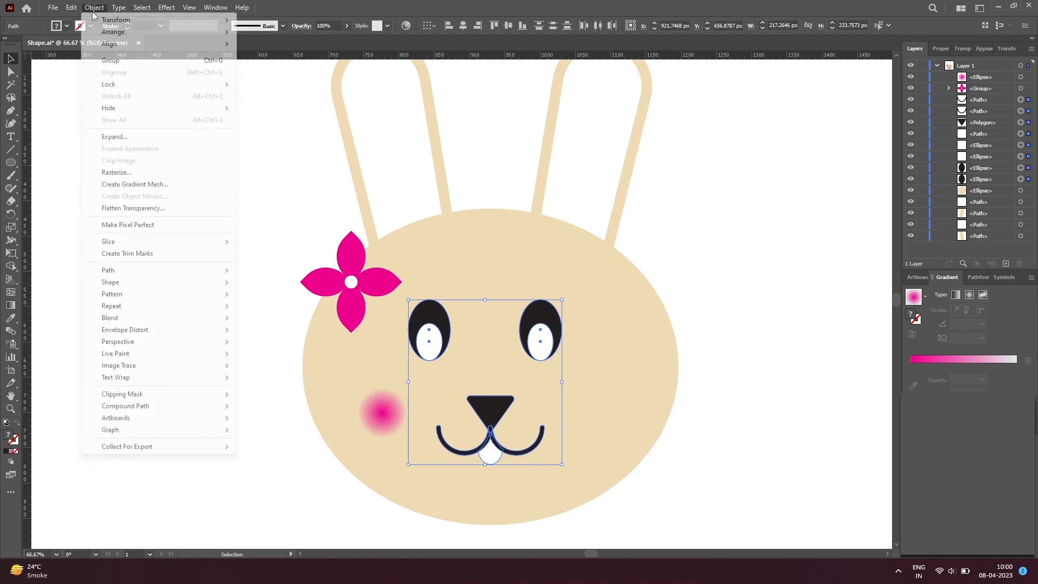
{"action": "left_click", "coordinate": [119, 61]}
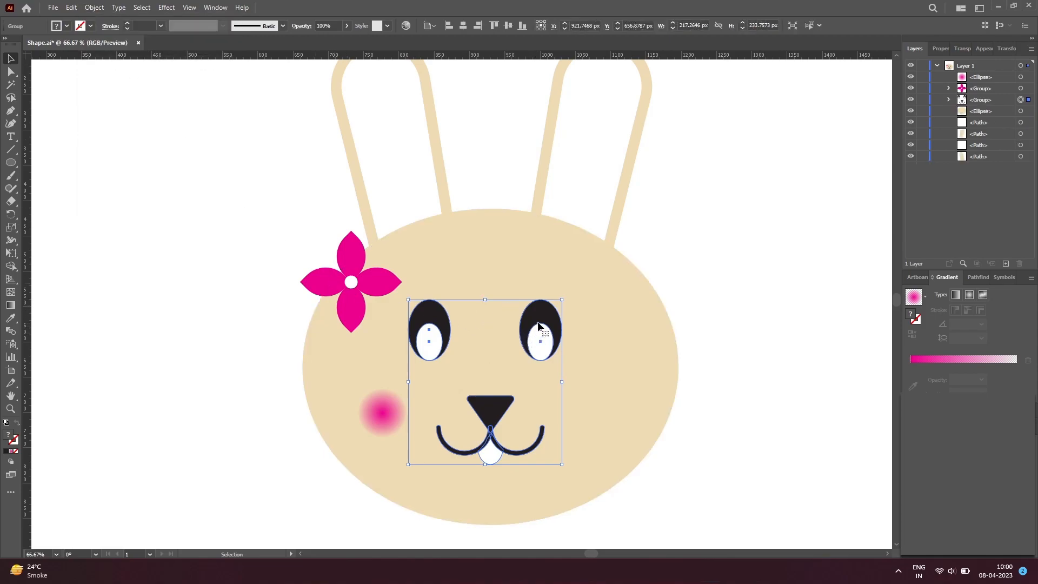
{"action": "left_click_drag", "start_coordinate": [541, 316], "coordinate": [543, 317]}
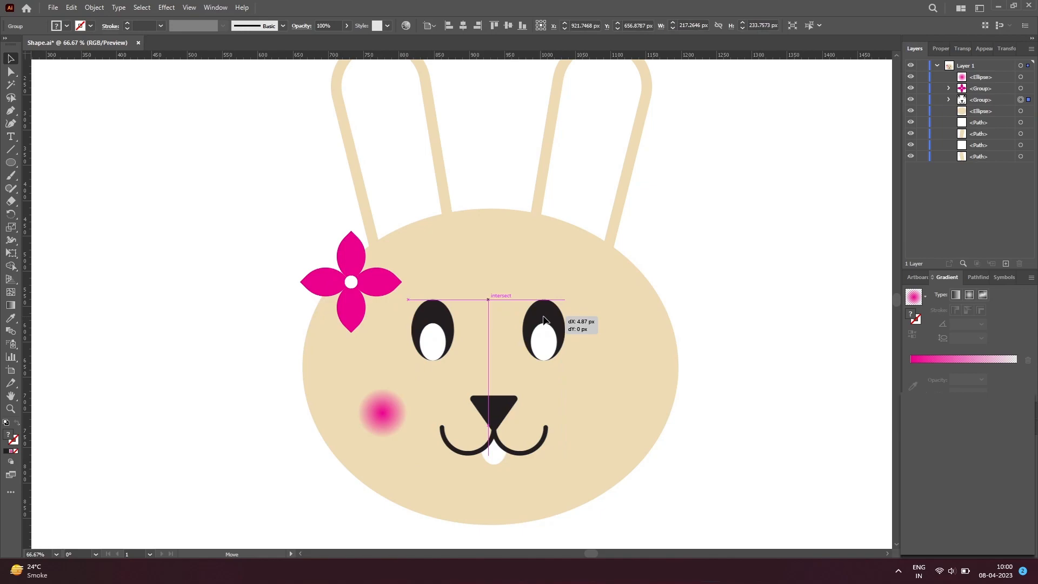
{"action": "left_click_drag", "start_coordinate": [544, 320], "coordinate": [543, 320]}
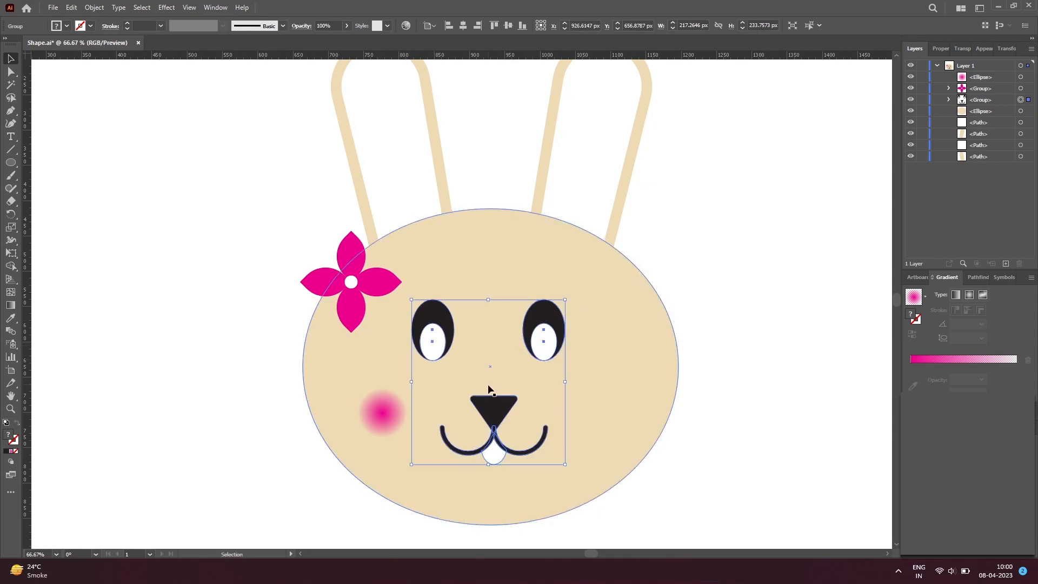
Isolate the facial features group and group the nose, mouth curves and tooth inside it.
{"action": "double_click", "coordinate": [495, 414]}
{"action": "left_click", "coordinate": [494, 413]}
{"action": "left_click_drag", "start_coordinate": [531, 479], "coordinate": [453, 380]}
{"action": "left_click", "coordinate": [94, 7]}
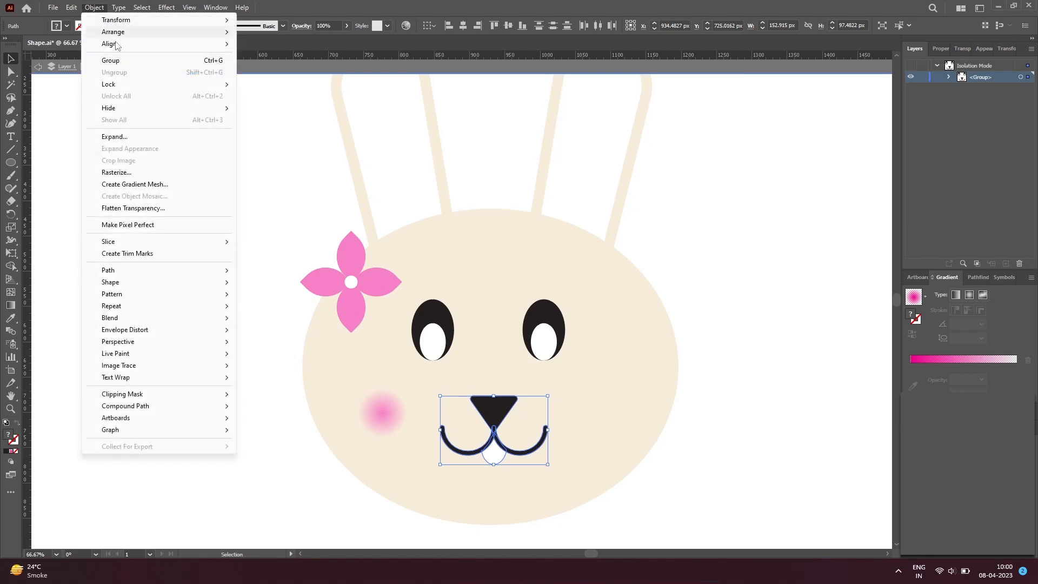
{"action": "left_click", "coordinate": [112, 61]}
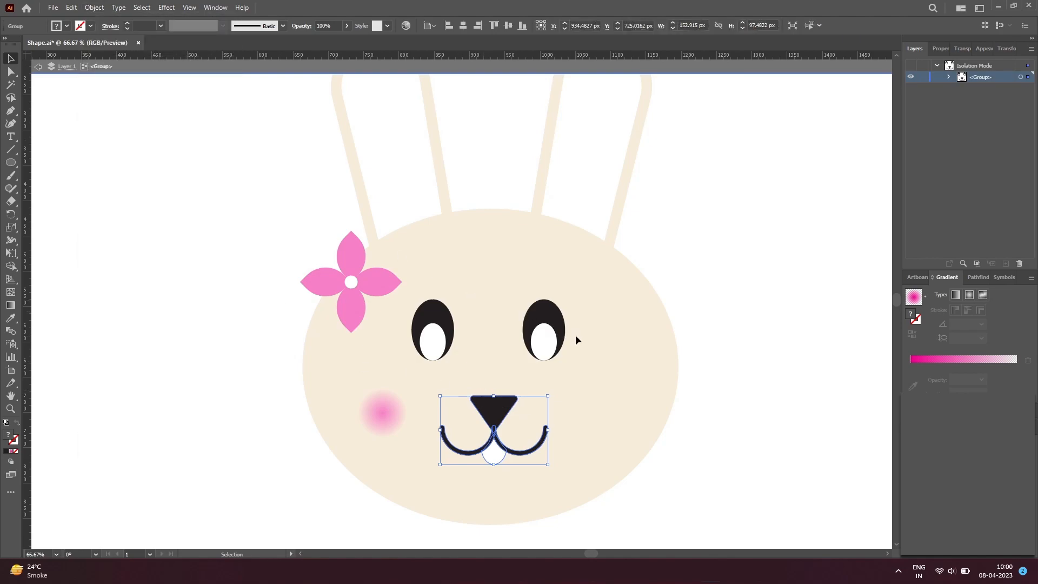
Group the black and white ellipses of each eye, and combine both eyes into one group.
{"action": "left_click_drag", "start_coordinate": [522, 284], "coordinate": [519, 281]}
{"action": "key", "text": "ctrl+g"}
{"action": "left_click_drag", "start_coordinate": [469, 365], "coordinate": [399, 279]}
{"action": "key", "text": "ctrl+g"}
{"action": "left_click", "coordinate": [550, 327]}
{"action": "left_click", "coordinate": [452, 335], "text": "shift"}
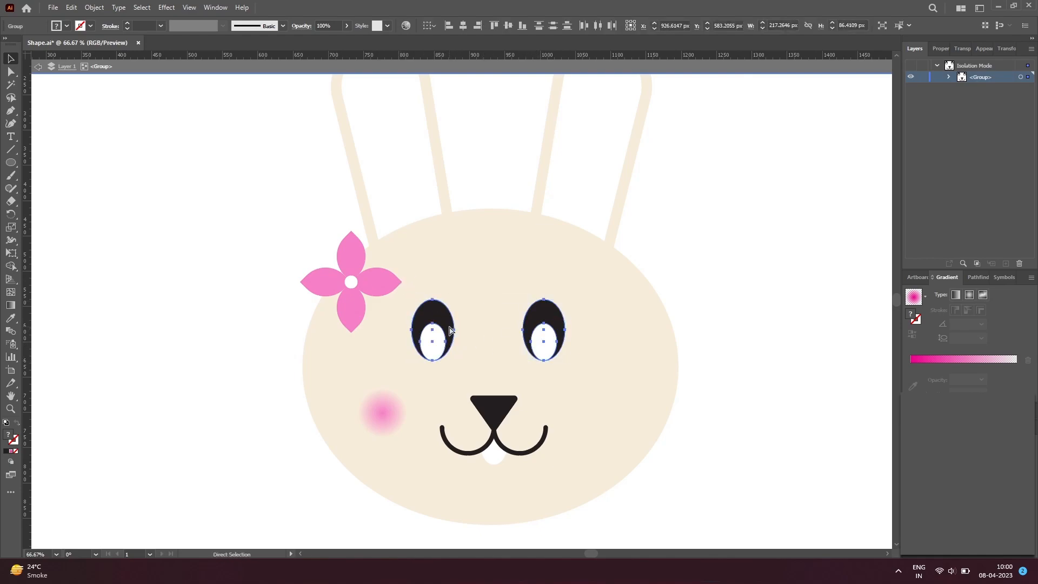
{"action": "key", "text": "ctrl+g"}
Align the nose and mouth group with the eyes group on their horizontal centres.
{"action": "left_click", "coordinate": [495, 410]}
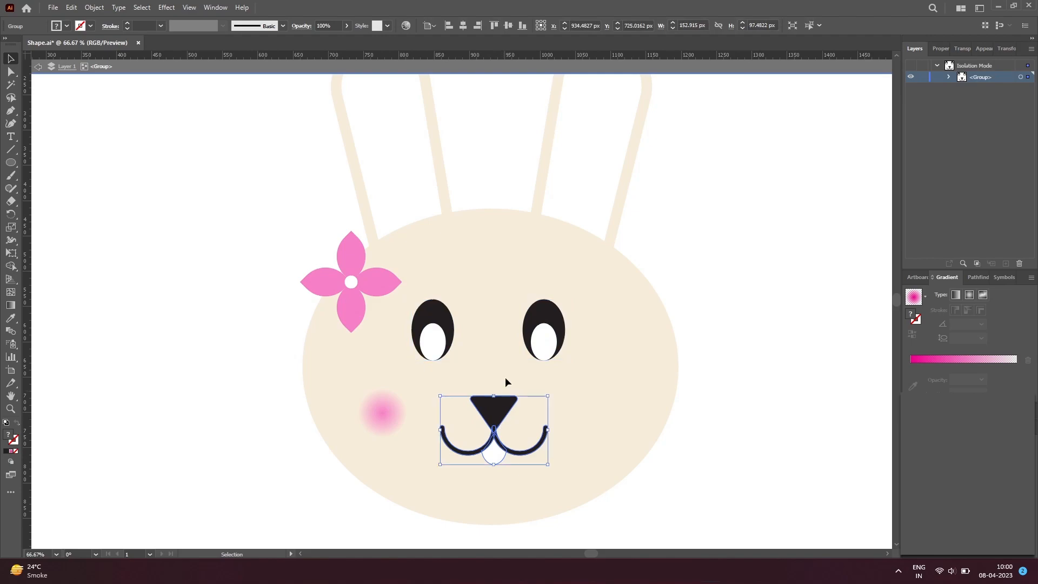
{"action": "left_click", "coordinate": [539, 331], "text": "shift"}
{"action": "left_click", "coordinate": [463, 25]}
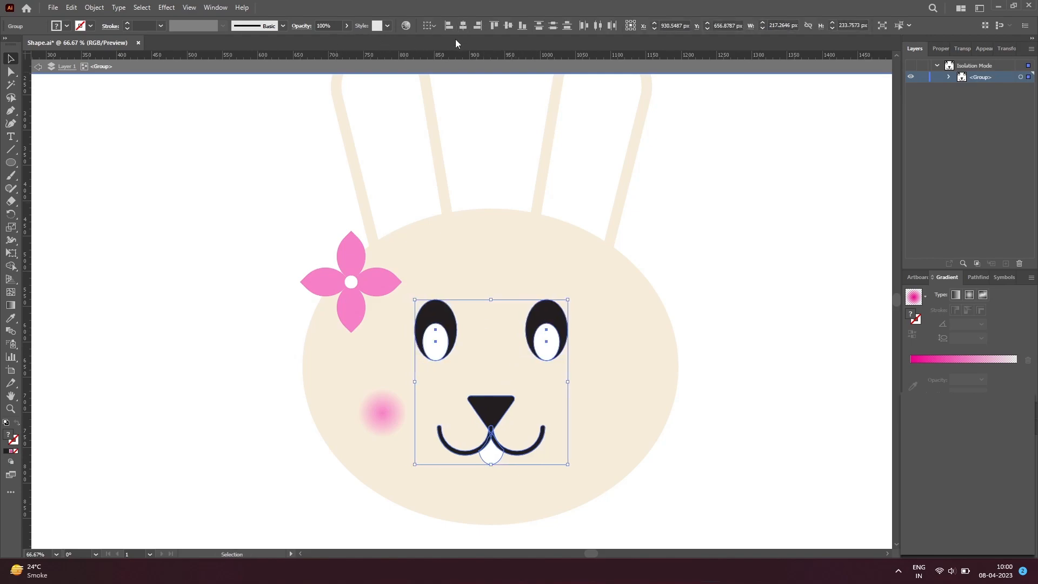
Move the aligned eyes, nose and mouth about 3 px left and slightly down on the face, and exit isolation mode.
{"action": "left_click_drag", "start_coordinate": [541, 315], "coordinate": [539, 315]}
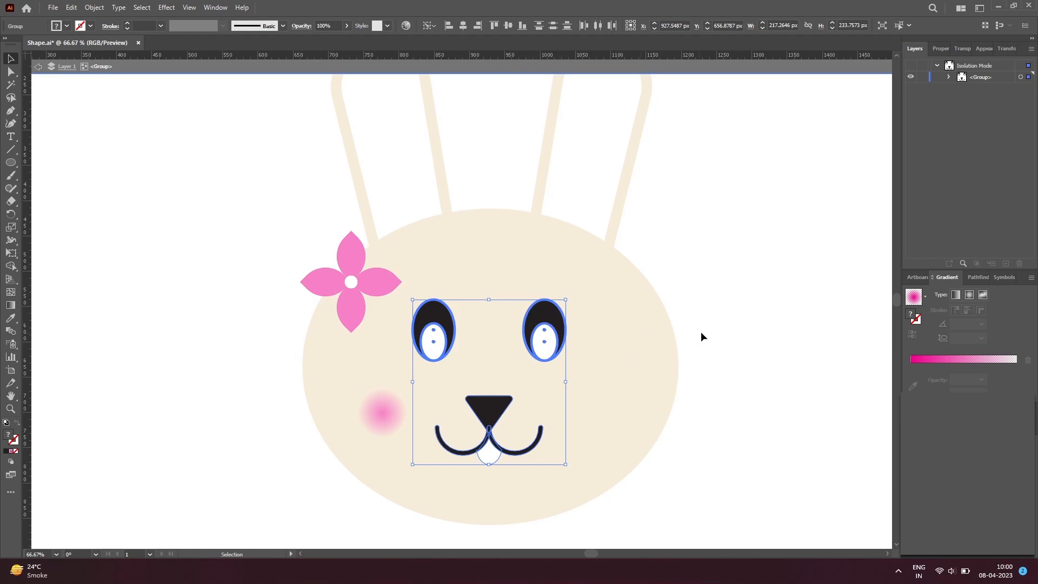
{"action": "left_click", "coordinate": [751, 340]}
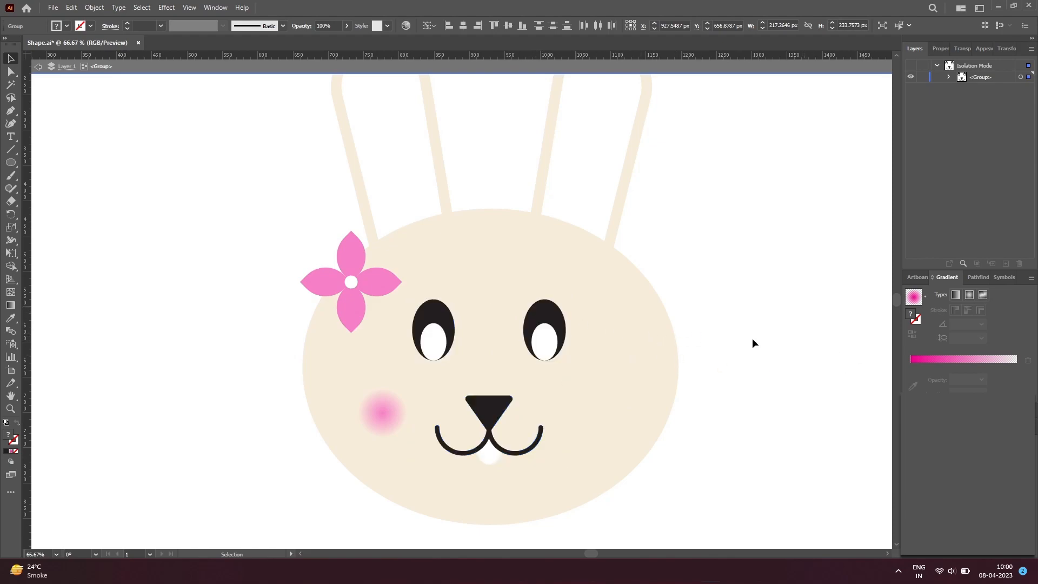
{"action": "left_click", "coordinate": [535, 327]}
{"action": "left_click_drag", "start_coordinate": [540, 324], "coordinate": [542, 327]}
{"action": "double_click", "coordinate": [762, 378]}
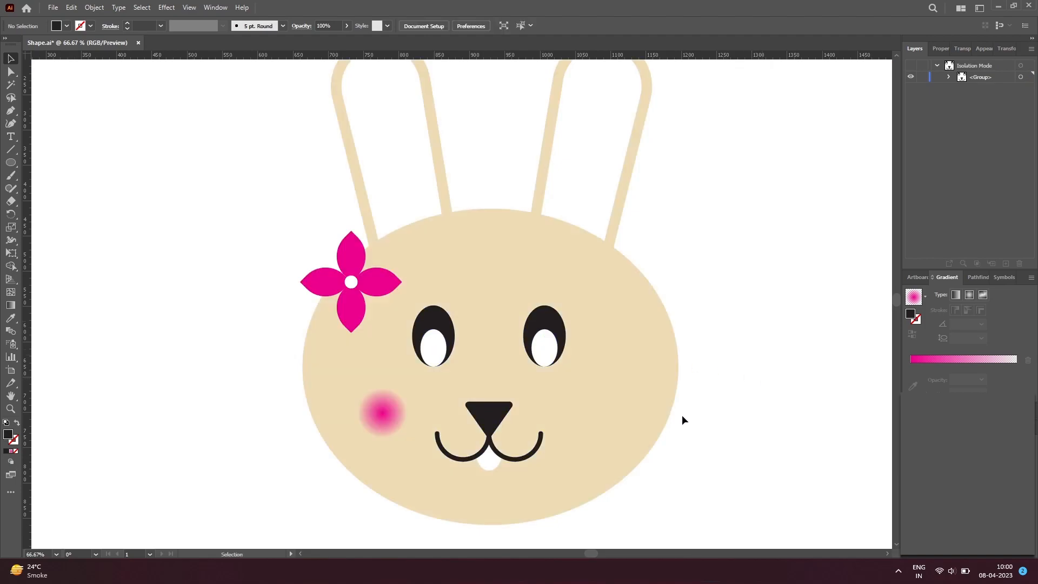
Tighten the cheek circle's radial gradient by pulling its transparent outer stop slightly inward from the circle's edge.
{"action": "left_click", "coordinate": [382, 417]}
{"action": "key", "text": "ctrl+space"}
{"action": "left_click_drag", "start_coordinate": [399, 416], "coordinate": [541, 386]}
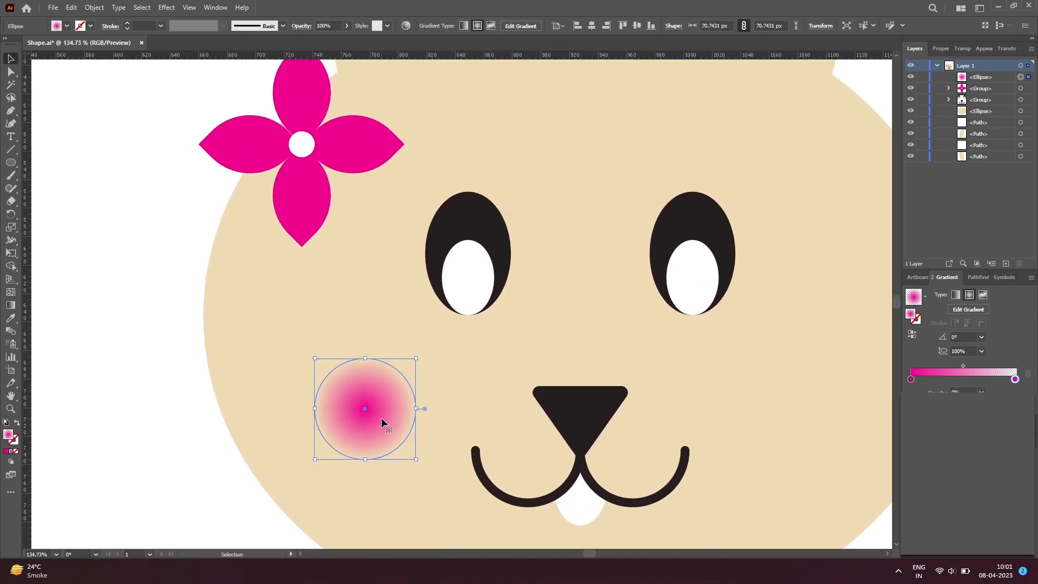
{"action": "key", "text": "g"}
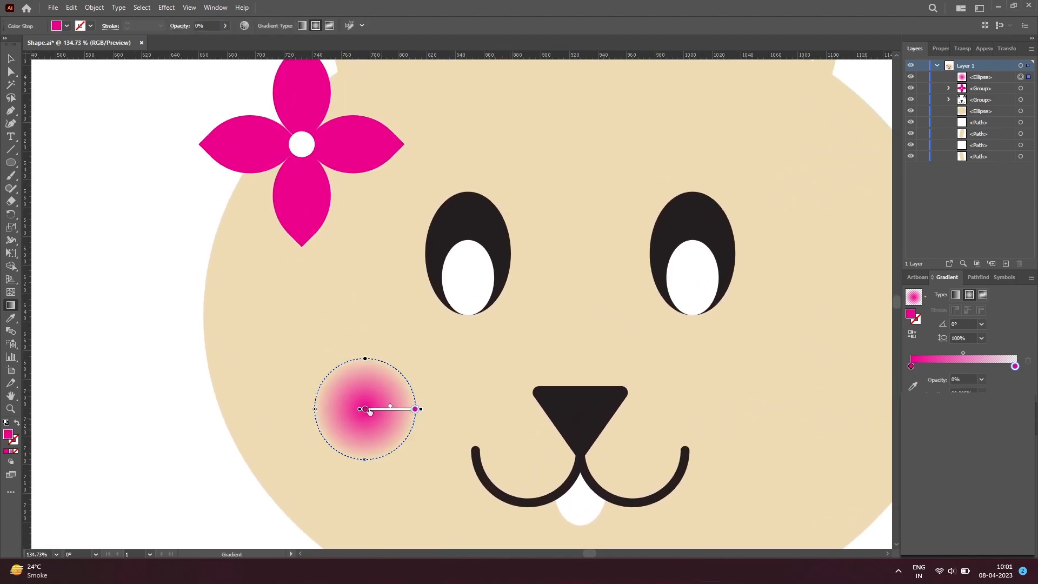
{"action": "left_click_drag", "start_coordinate": [391, 409], "coordinate": [411, 409]}
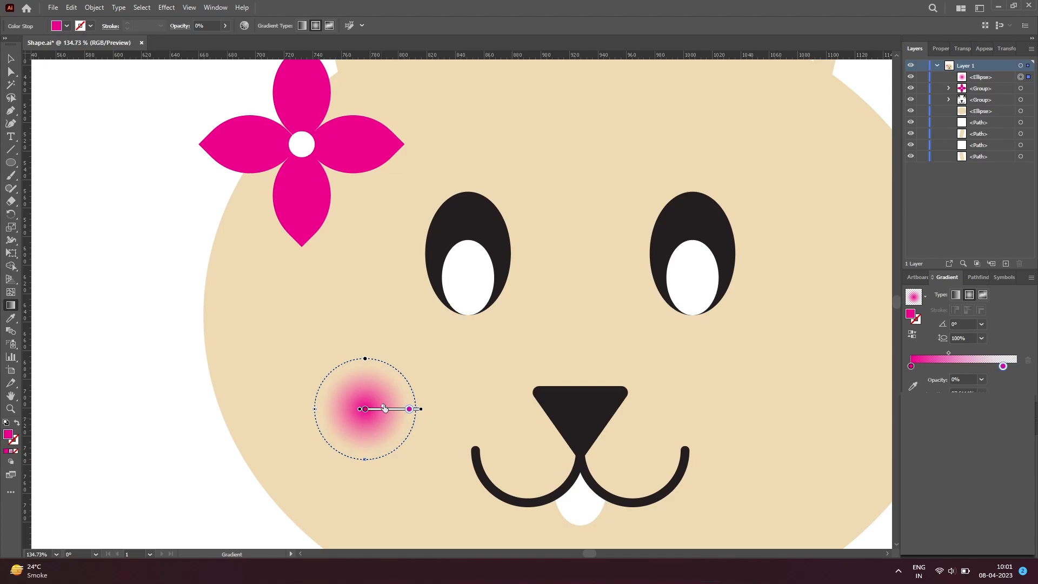
{"action": "left_click_drag", "start_coordinate": [387, 409], "coordinate": [412, 409]}
{"action": "key", "text": "v"}
{"action": "left_click", "coordinate": [183, 454]}
Duplicate the blush circle onto the rabbit's opposite cheek and align both circles on their vertical centres.
{"action": "left_click", "coordinate": [462, 386], "text": "ctrl+alt"}
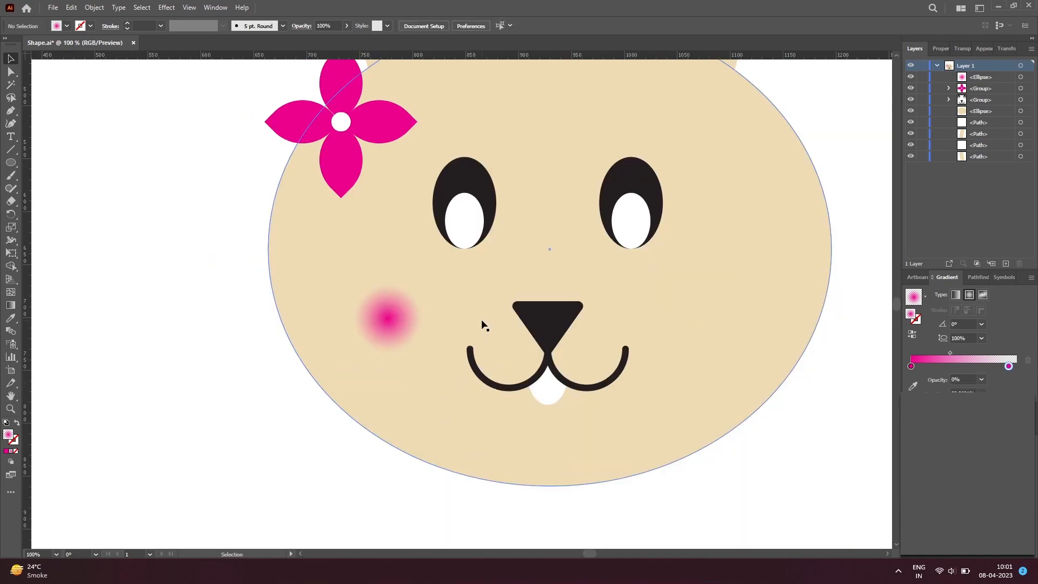
{"action": "scroll", "coordinate": [424, 345], "scroll_direction": "right", "scroll_amount": 2}
{"action": "left_click_drag", "start_coordinate": [325, 330], "coordinate": [648, 332]}
{"action": "left_click", "coordinate": [293, 322], "text": "shift"}
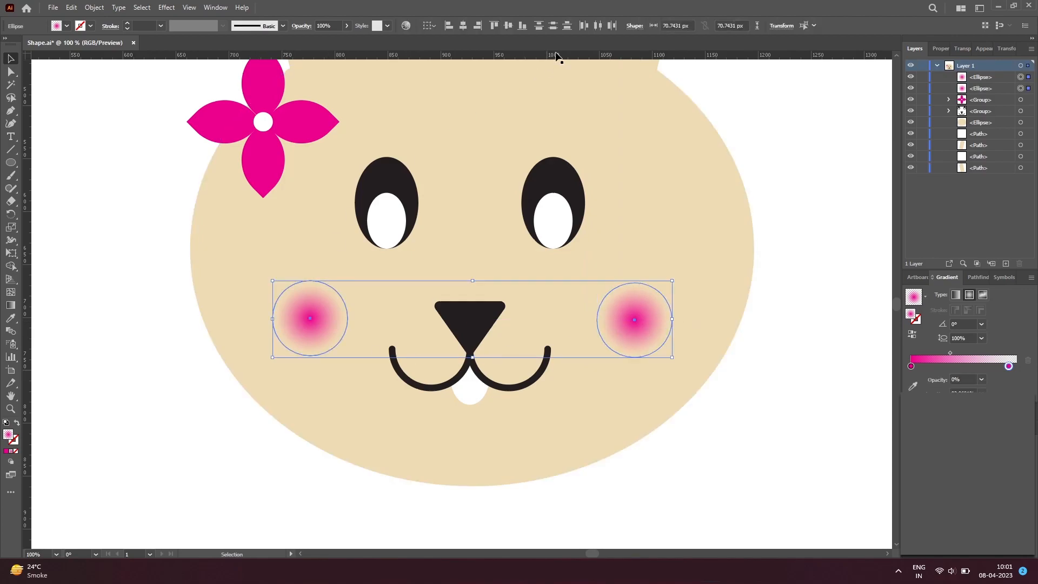
{"action": "left_click", "coordinate": [508, 26]}
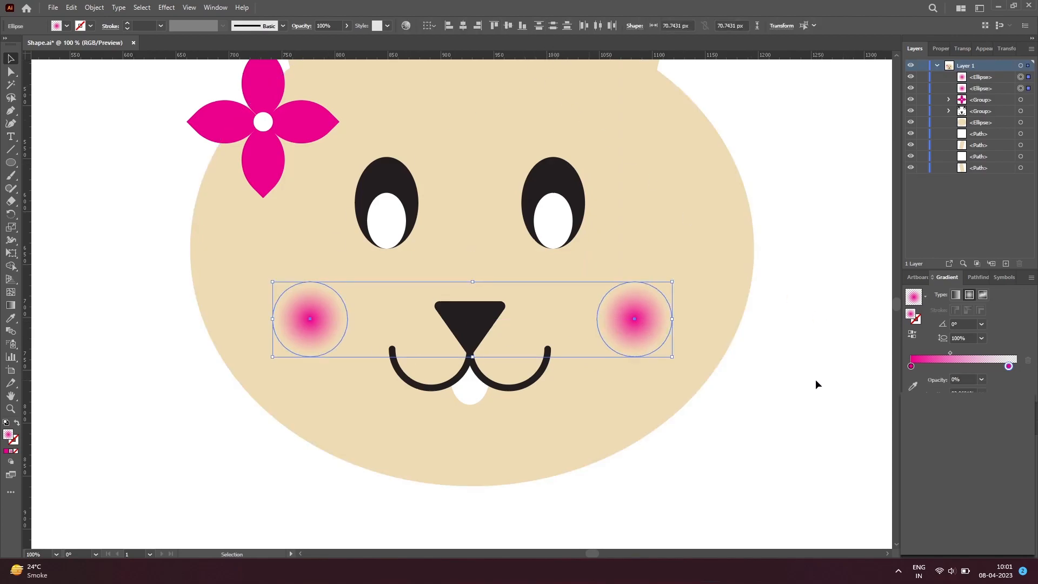
{"action": "left_click", "coordinate": [795, 396]}
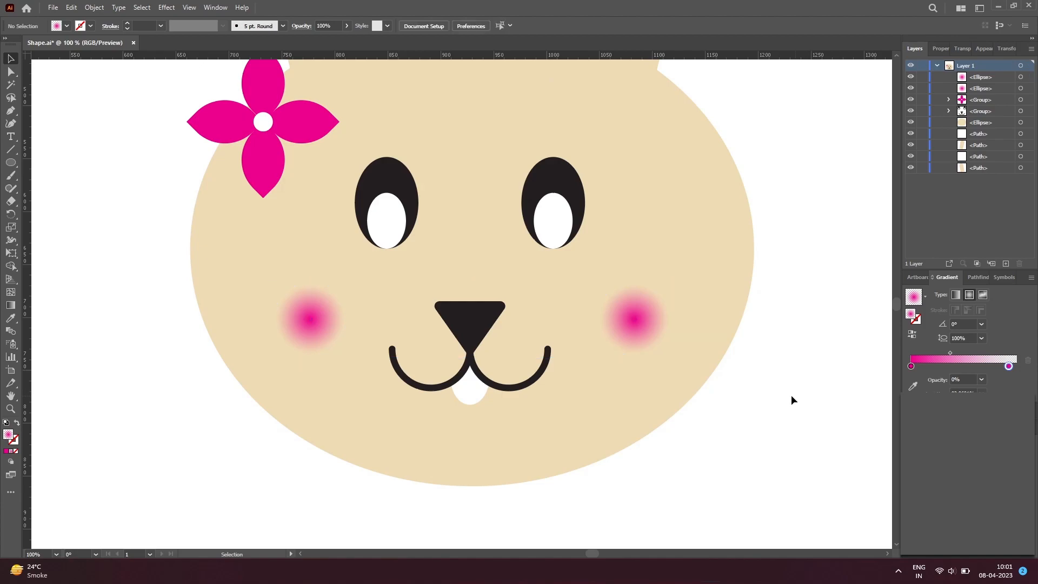
Group the head ellipse, both ears with their inner shapes, and the flower.
{"action": "key", "text": "z"}
{"action": "scroll", "coordinate": [489, 307], "scroll_direction": "down", "scroll_amount": 2}
{"action": "scroll", "coordinate": [489, 307], "scroll_direction": "up", "scroll_amount": 3}
{"action": "scroll", "coordinate": [488, 307], "scroll_direction": "down", "scroll_amount": 3}
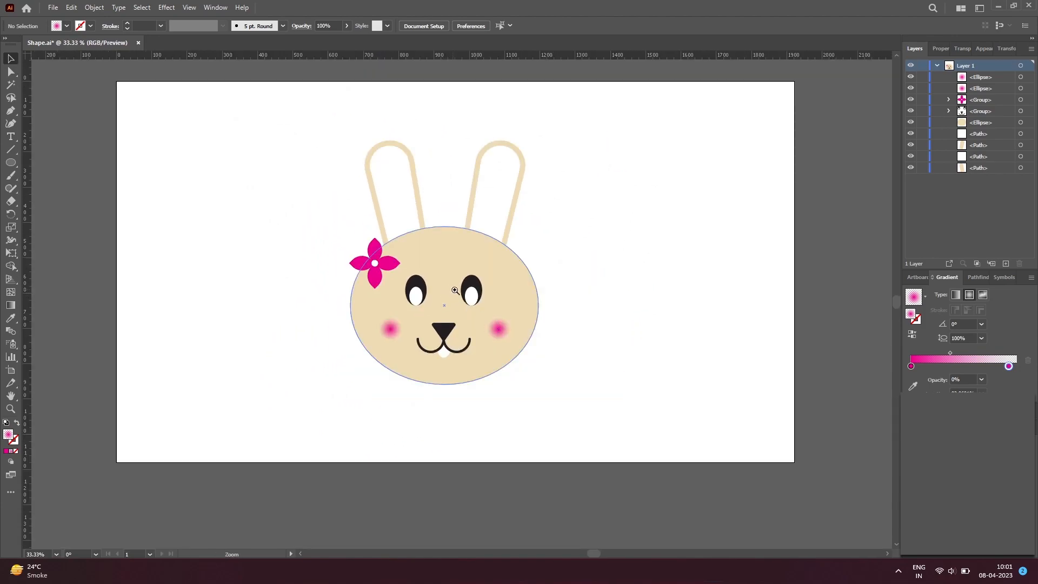
{"action": "scroll", "coordinate": [454, 290], "scroll_direction": "up", "scroll_amount": 1}
{"action": "scroll", "coordinate": [457, 280], "scroll_direction": "up", "scroll_amount": 1}
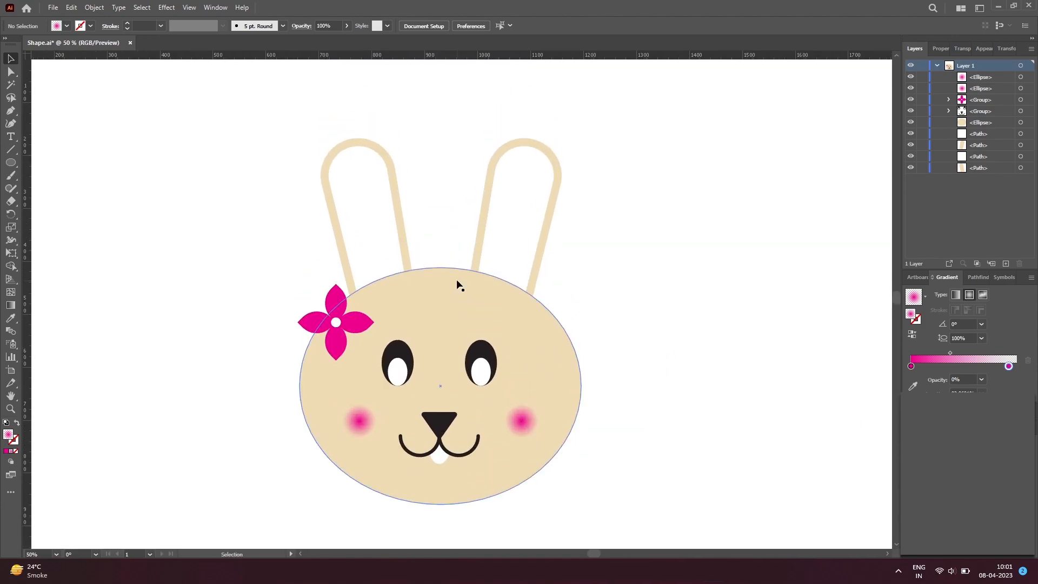
{"action": "left_click", "coordinate": [551, 331]}
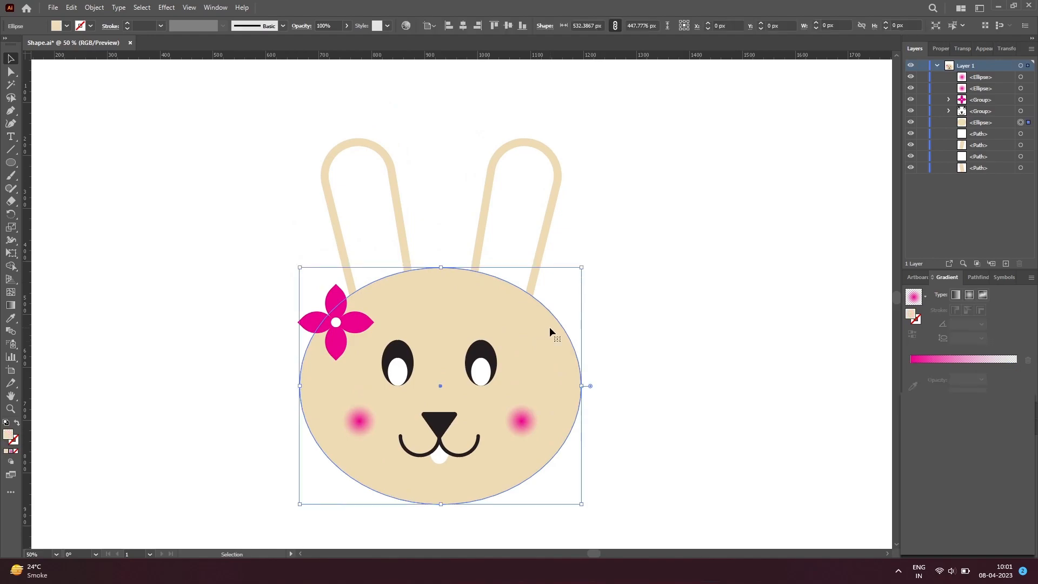
{"action": "left_click", "coordinate": [520, 236], "text": "shift"}
{"action": "left_click", "coordinate": [543, 238], "text": "shift"}
{"action": "left_click", "coordinate": [401, 241], "text": "shift"}
{"action": "left_click", "coordinate": [394, 292], "text": "shift"}
{"action": "left_click", "coordinate": [335, 324], "text": "shift"}
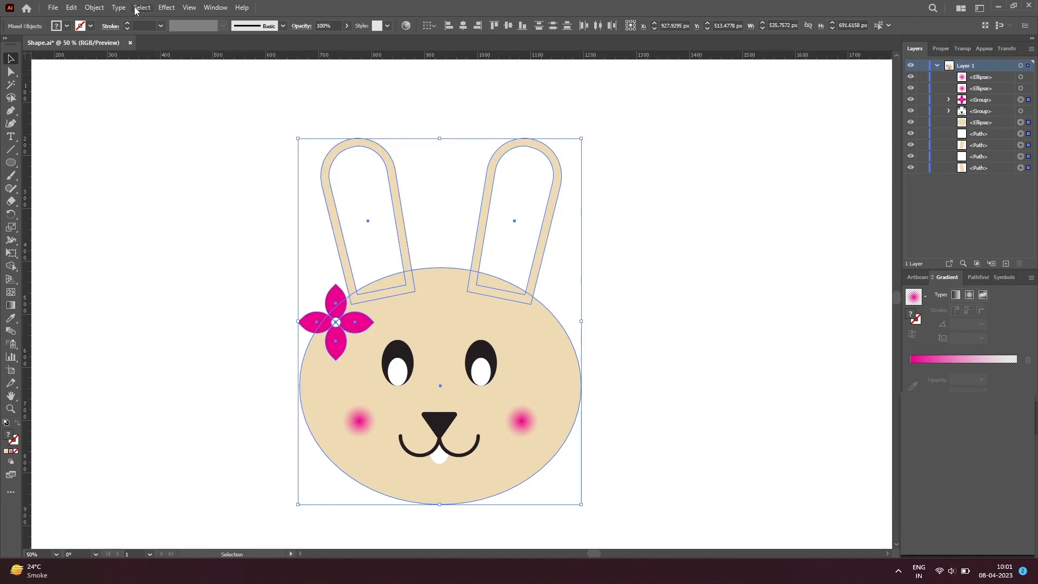
{"action": "left_click", "coordinate": [98, 7]}
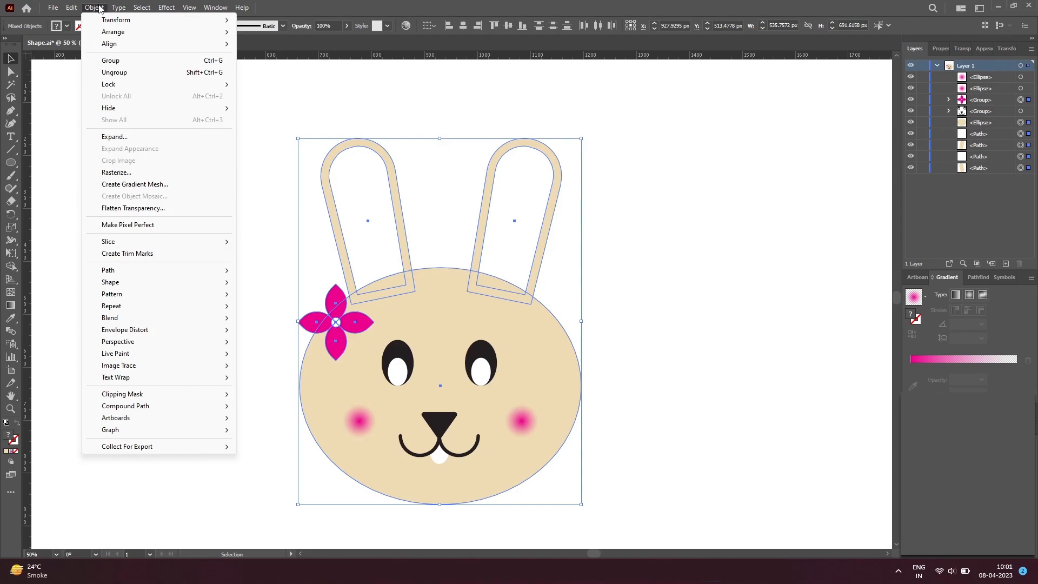
{"action": "left_click", "coordinate": [127, 61]}
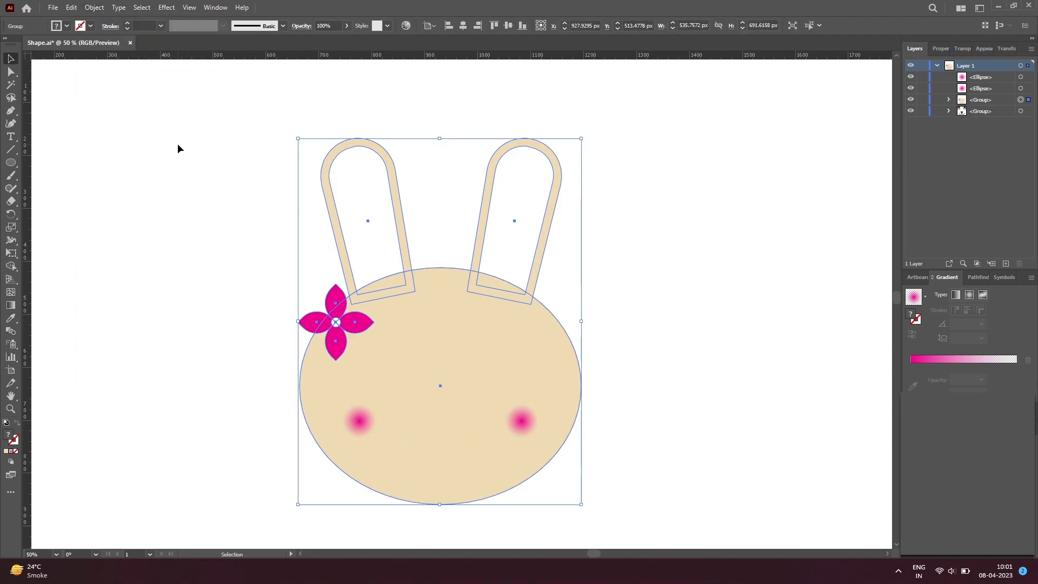
{"action": "right_click", "coordinate": [420, 333]}
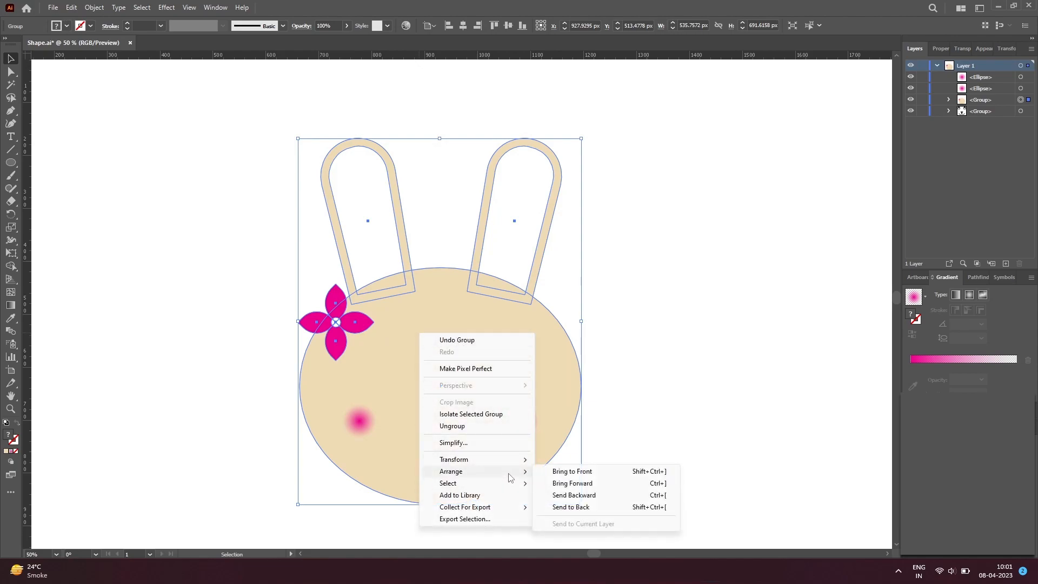
{"action": "mouse_move", "coordinate": [513, 484]}
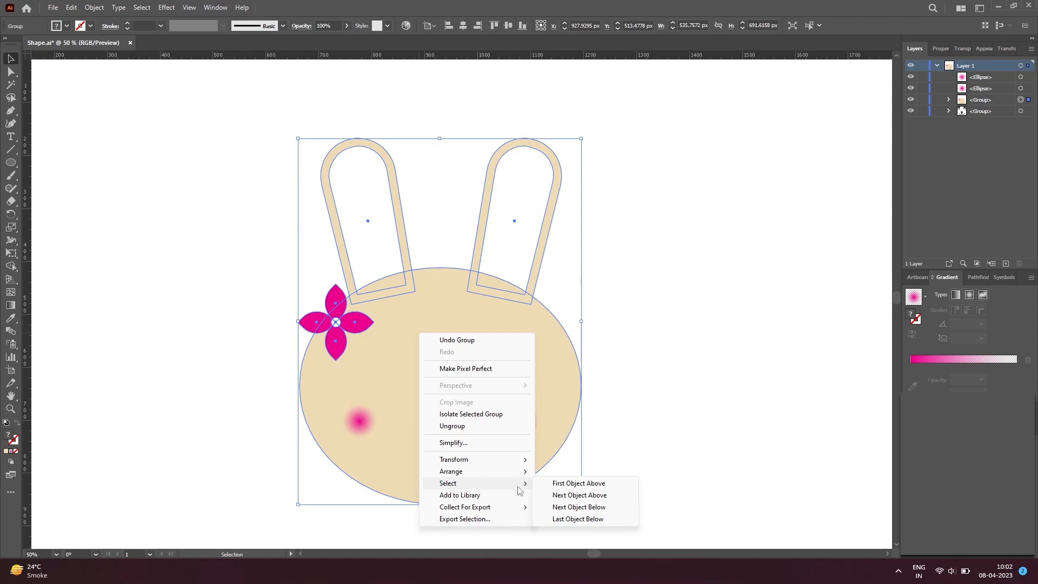
{"action": "left_click", "coordinate": [561, 508]}
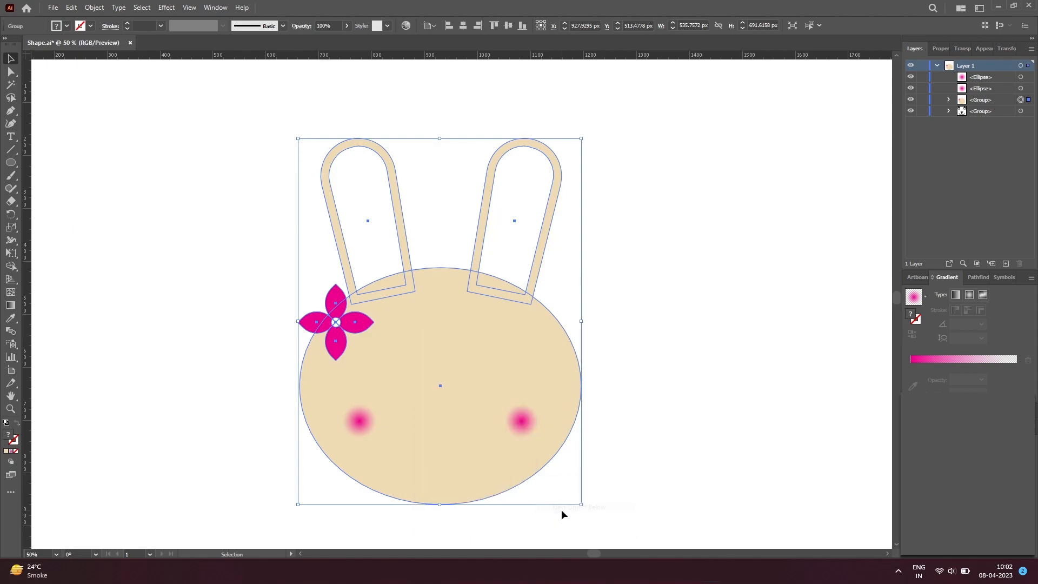
{"action": "left_click", "coordinate": [631, 466]}
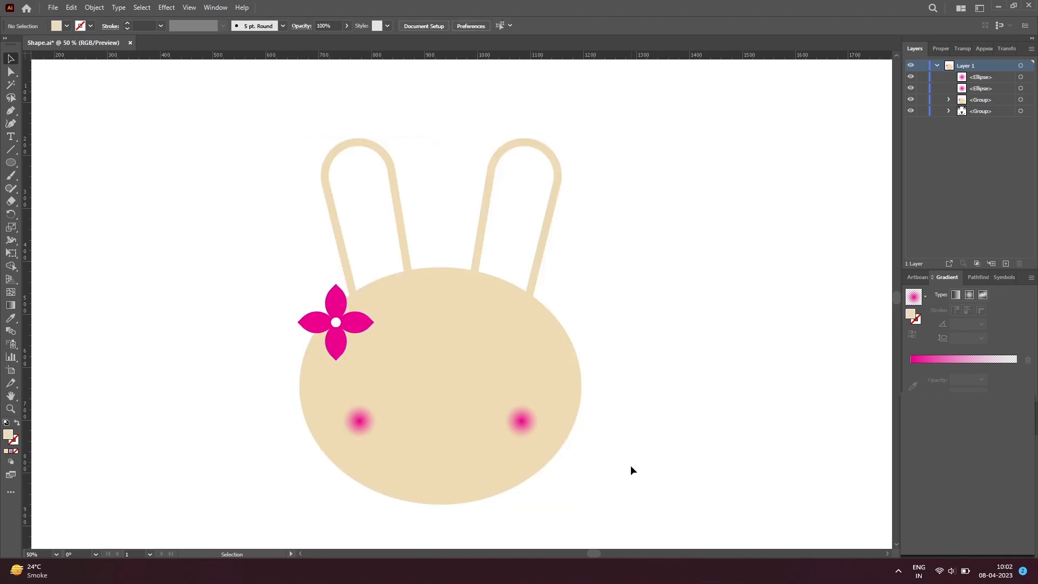
Move the eyes, nose and mouth group above the head, ears and flower group in the stacking order.
{"action": "left_click", "coordinate": [479, 374]}
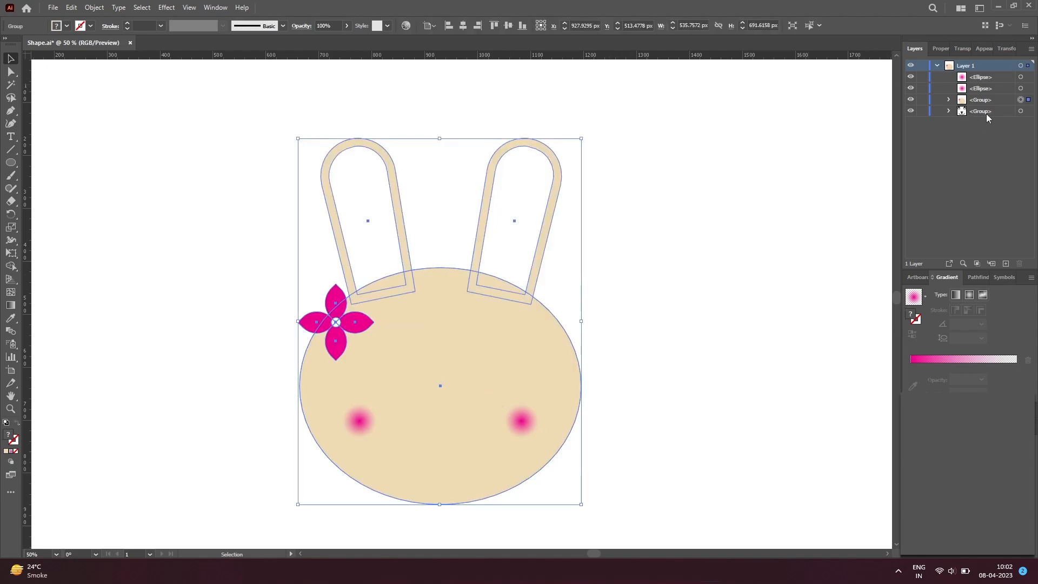
{"action": "left_click", "coordinate": [1021, 111]}
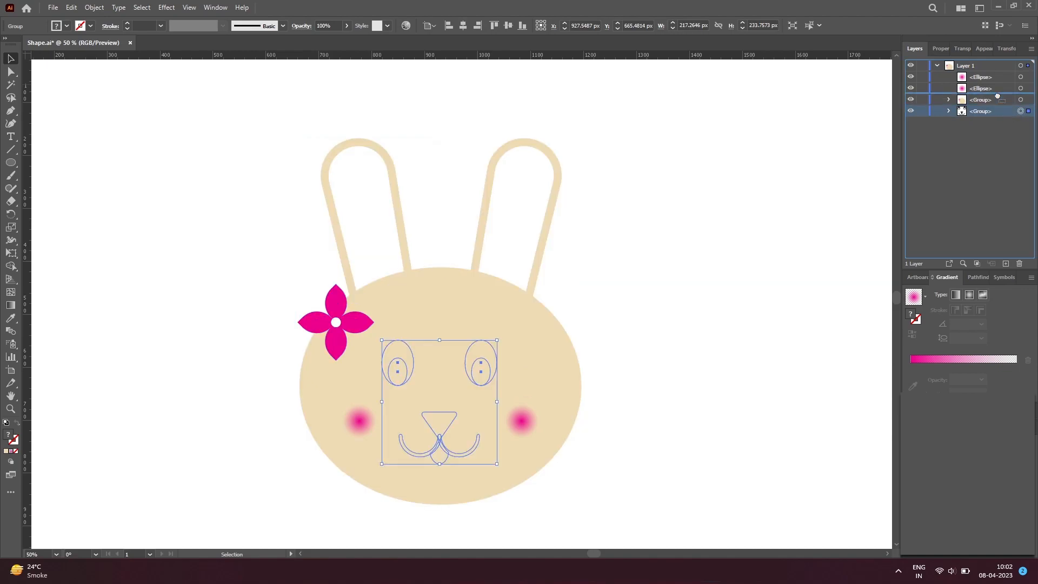
{"action": "left_click_drag", "start_coordinate": [998, 95], "coordinate": [996, 96]}
{"action": "left_click", "coordinate": [718, 317]}
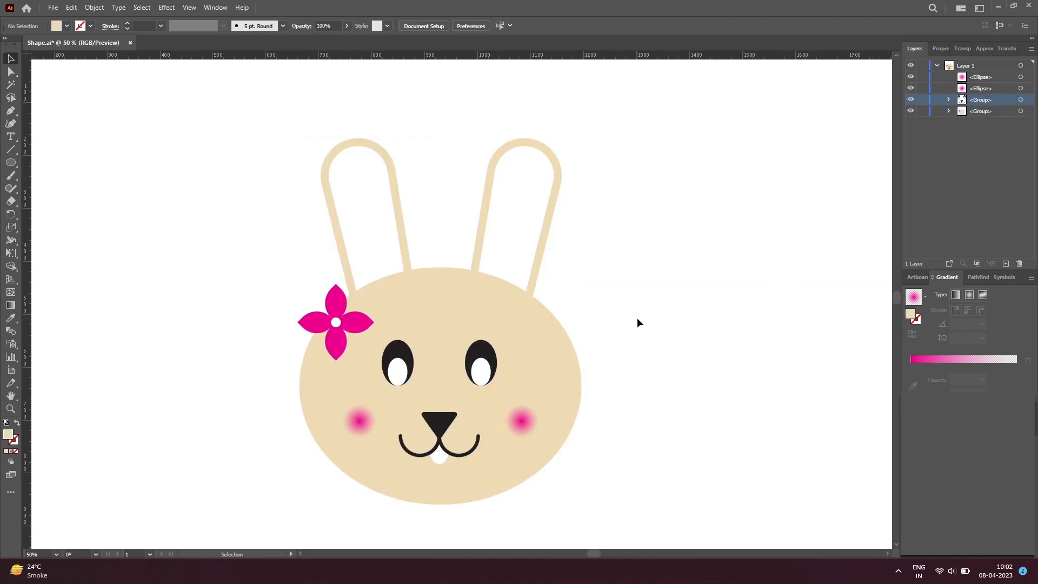
Apply the 3D Inflate effect to the group of head, ears and flower.
{"action": "left_click", "coordinate": [545, 339]}
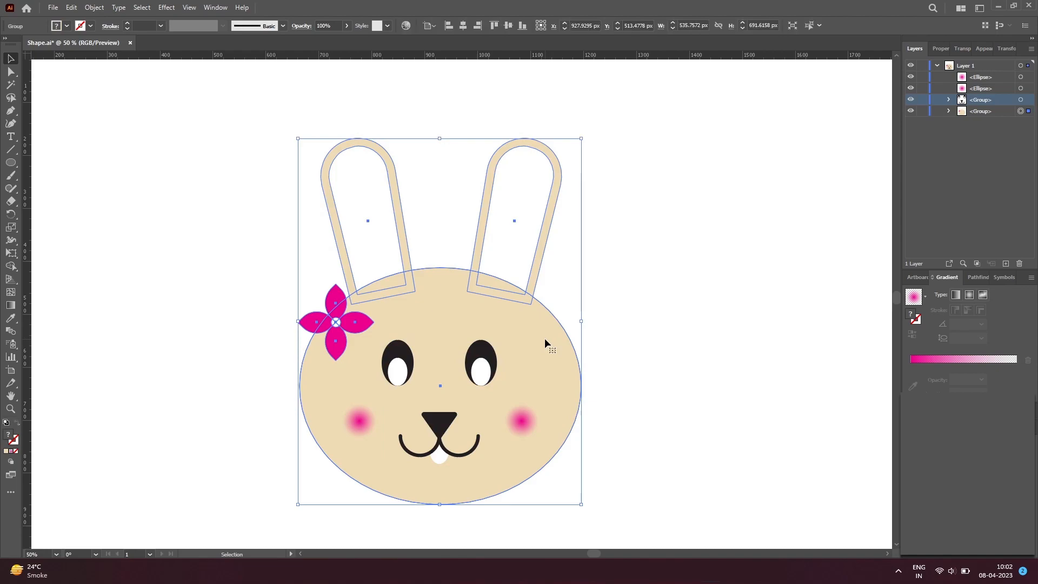
{"action": "left_click_drag", "start_coordinate": [544, 339], "coordinate": [592, 309]}
{"action": "key", "text": "ctrl+z"}
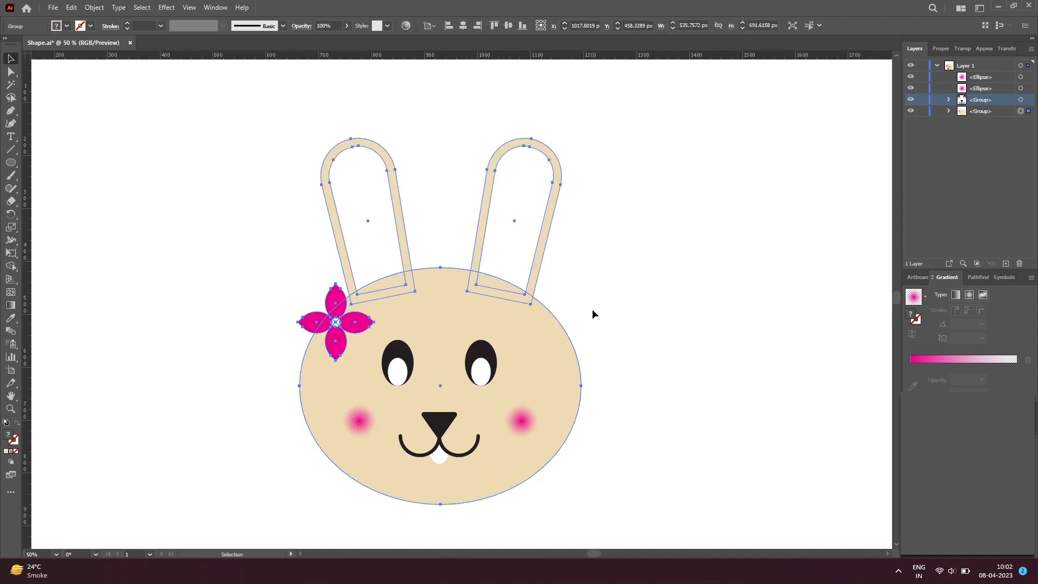
{"action": "left_click", "coordinate": [165, 7]}
{"action": "mouse_move", "coordinate": [205, 69]}
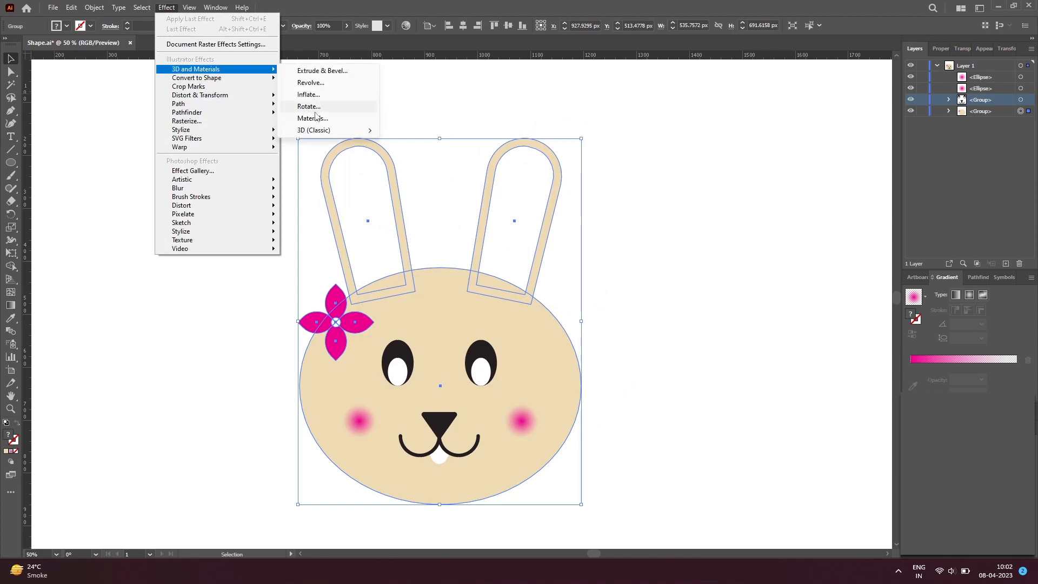
{"action": "left_click", "coordinate": [347, 71]}
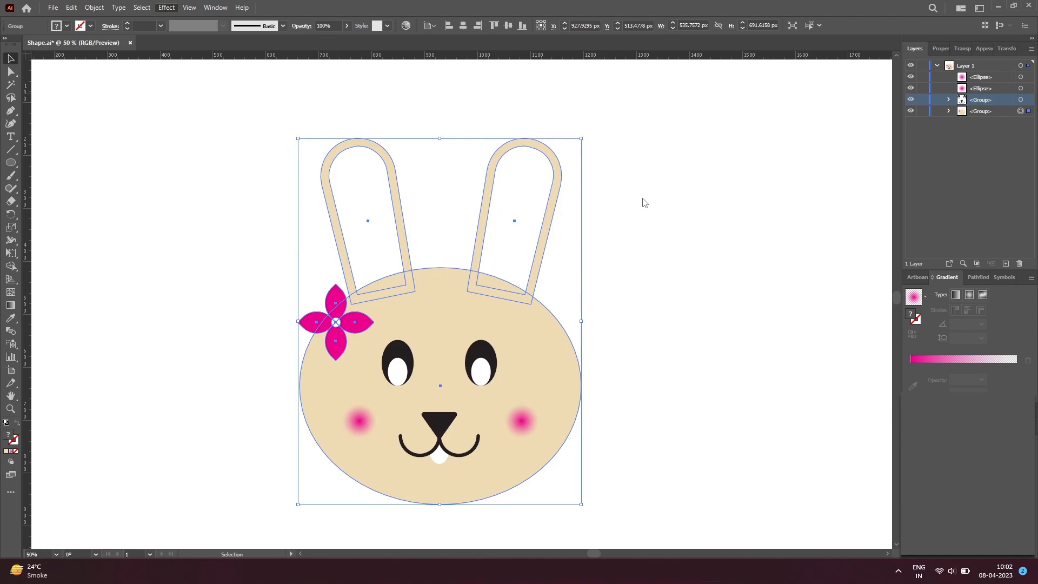
{"action": "left_click", "coordinate": [839, 277]}
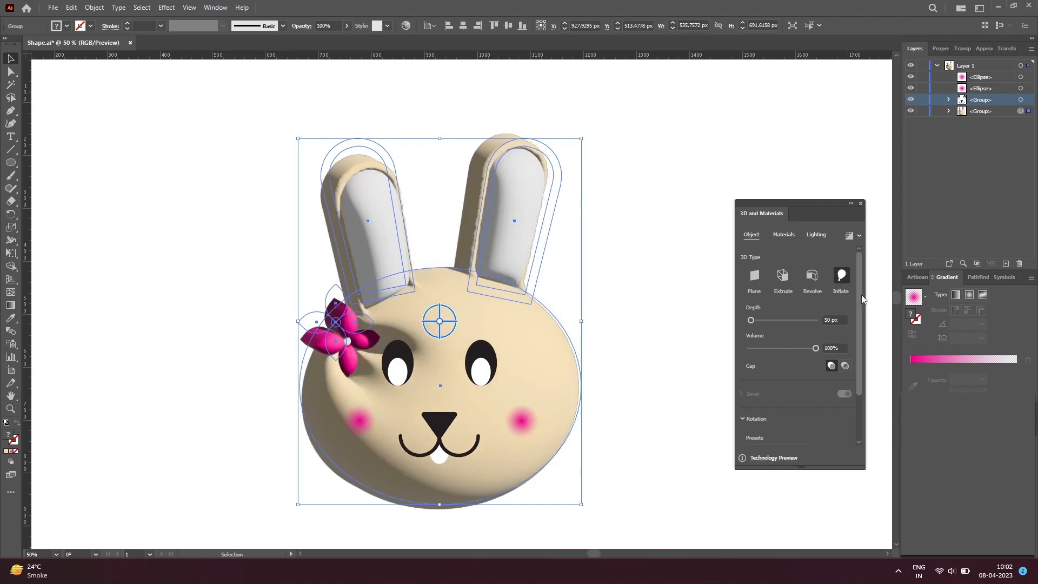
Set the inflated head group's rotation preset to Front and render it with ray tracing.
{"action": "scroll", "coordinate": [800, 379], "scroll_direction": "down", "scroll_amount": 3}
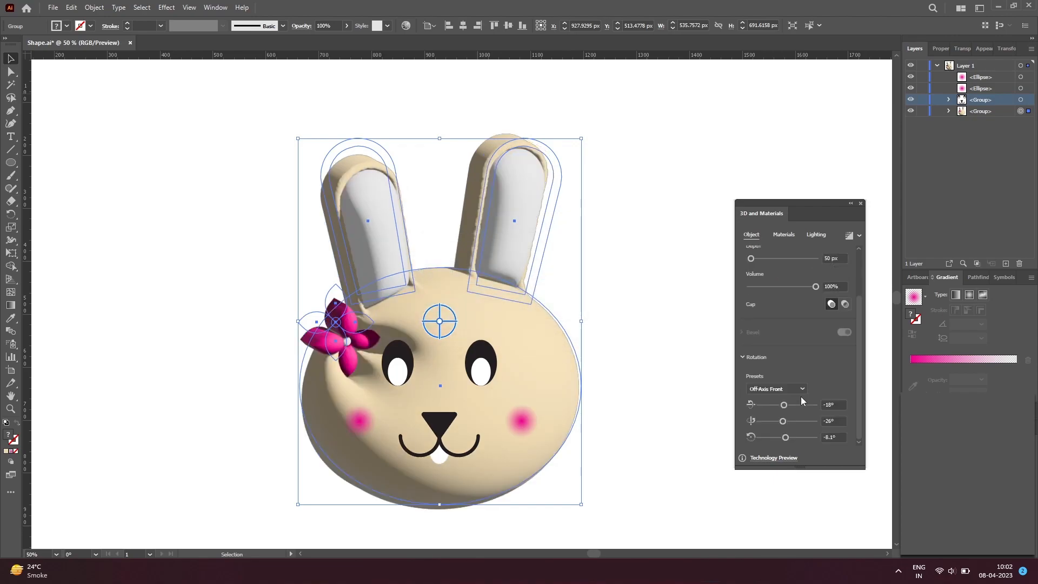
{"action": "left_click", "coordinate": [800, 392]}
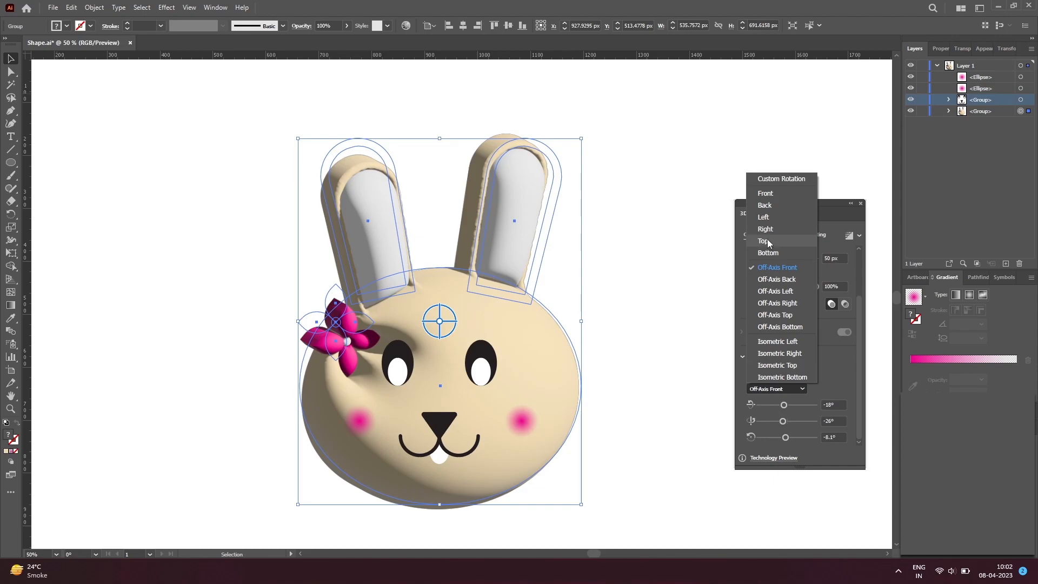
{"action": "left_click", "coordinate": [766, 193]}
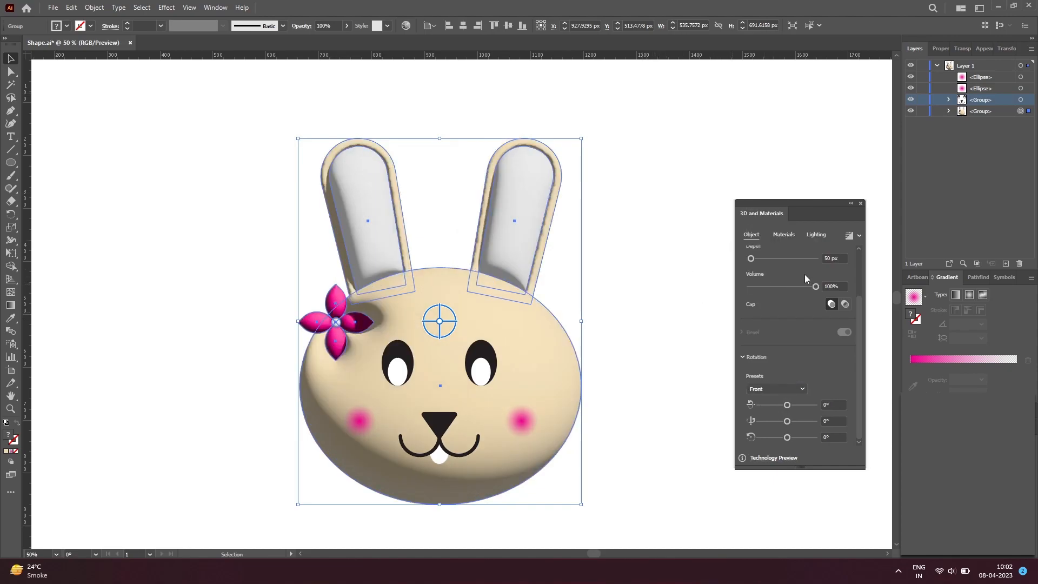
{"action": "left_click", "coordinate": [851, 238]}
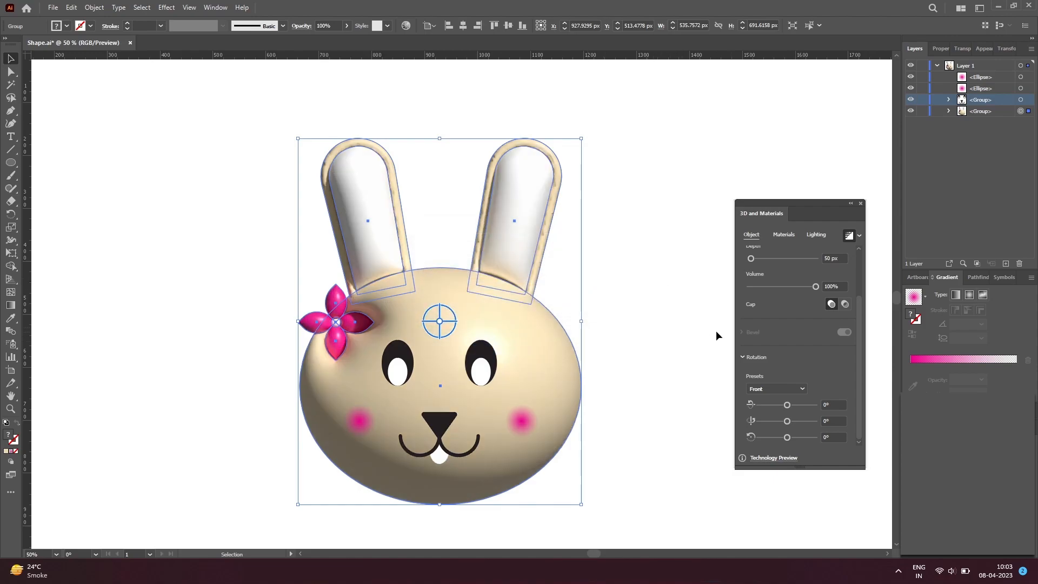
{"action": "left_click", "coordinate": [676, 366]}
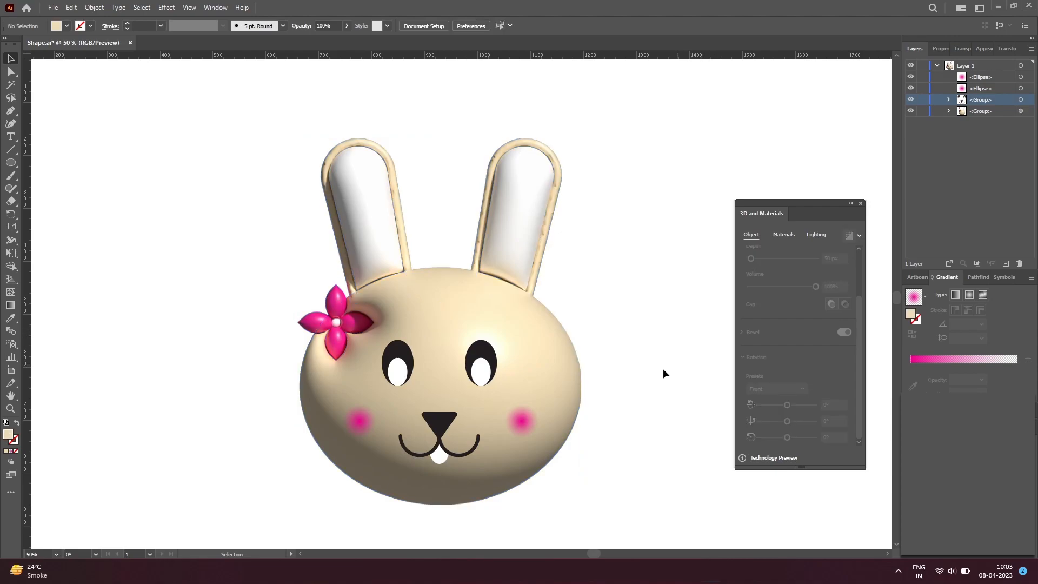
Inflate the eyes, nose and mouth group in 3D with a 10 px depth, Front rotation and ray-traced rendering.
{"action": "left_click", "coordinate": [493, 378]}
{"action": "left_click", "coordinate": [841, 266]}
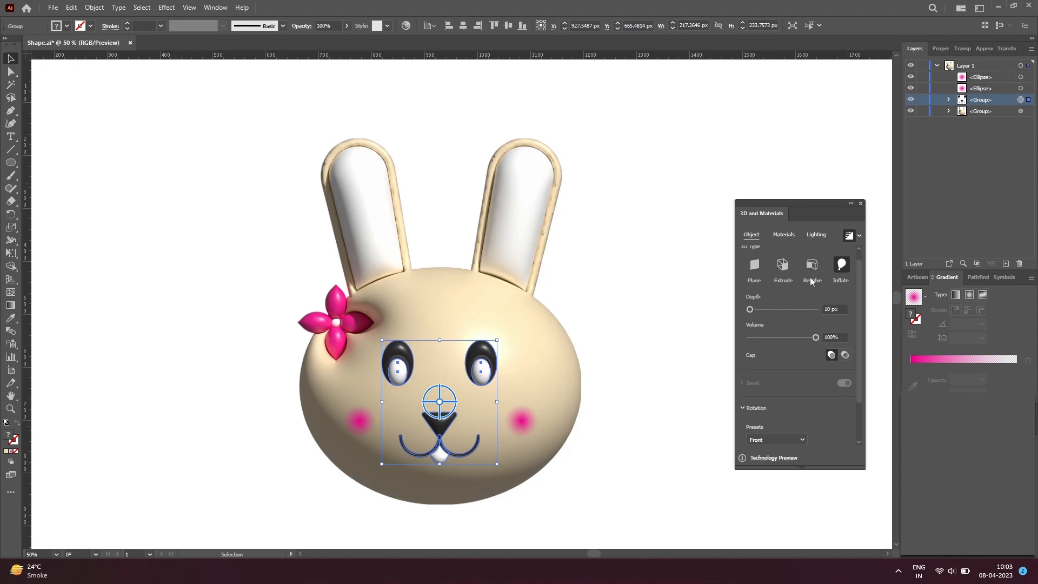
{"action": "left_click", "coordinate": [681, 369]}
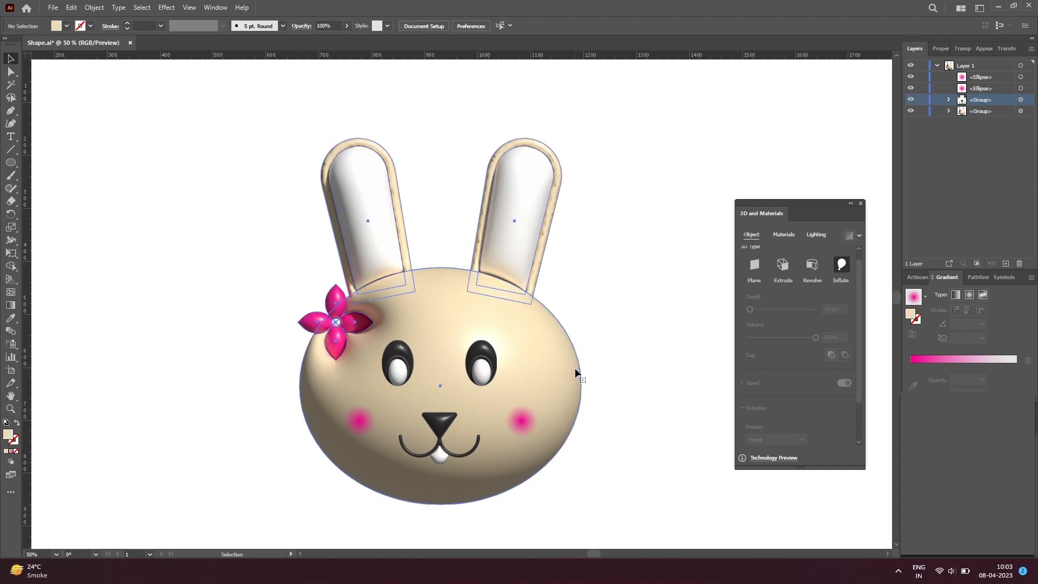
Enable shadows in the 3D lighting of the head, ears and flower group.
{"action": "left_click", "coordinate": [575, 371]}
{"action": "scroll", "coordinate": [833, 422], "scroll_direction": "down", "scroll_amount": 2}
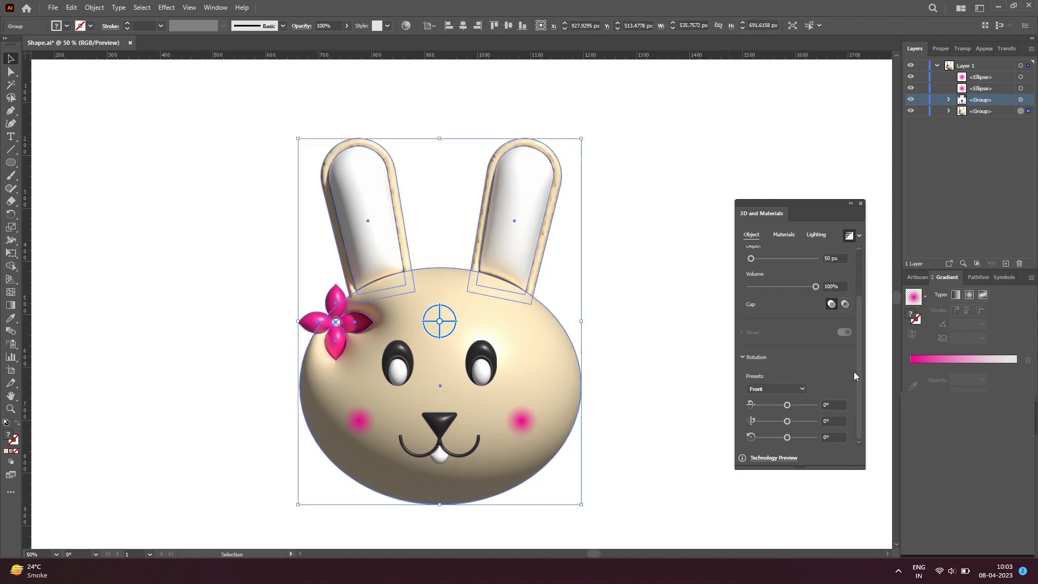
{"action": "scroll", "coordinate": [855, 374], "scroll_direction": "up", "scroll_amount": 2}
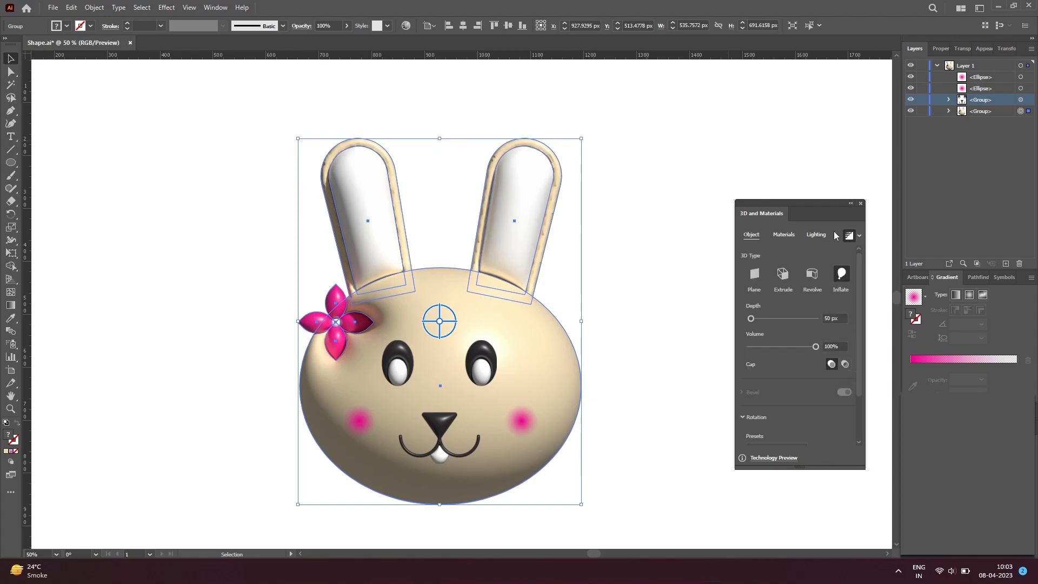
{"action": "left_click", "coordinate": [816, 234]}
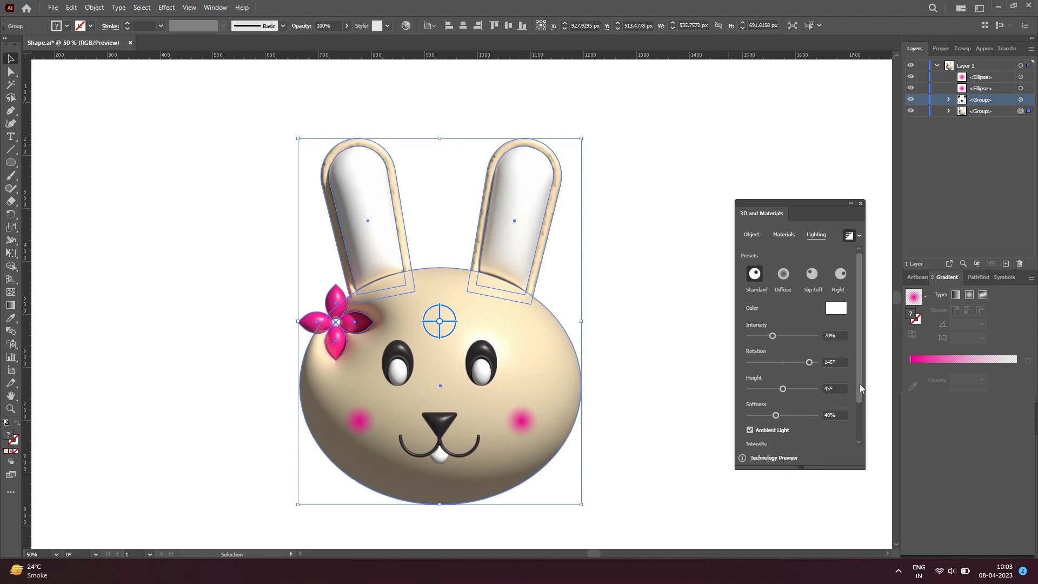
{"action": "scroll", "coordinate": [860, 385], "scroll_direction": "down", "scroll_amount": 2}
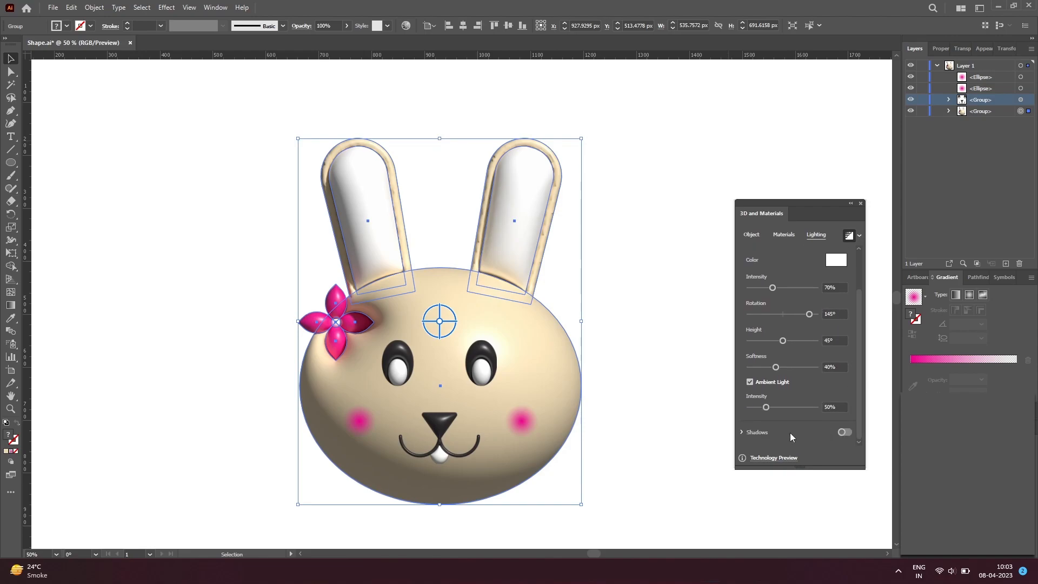
{"action": "left_click", "coordinate": [844, 432]}
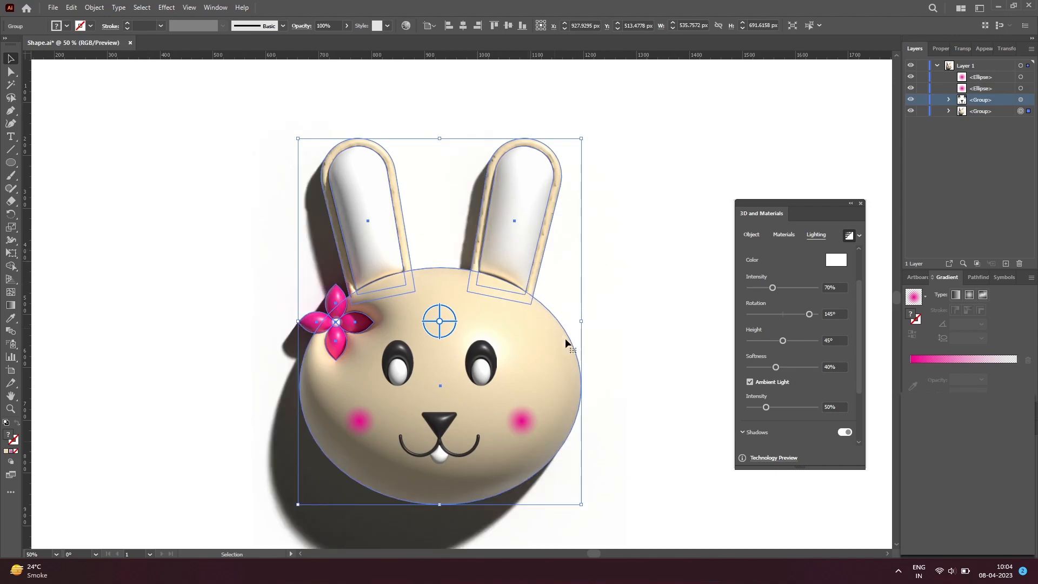
Set the head group's shadow distance from the object to 0% and its shadow bounds to 130%.
{"action": "scroll", "coordinate": [599, 360], "scroll_direction": "down", "scroll_amount": 2}
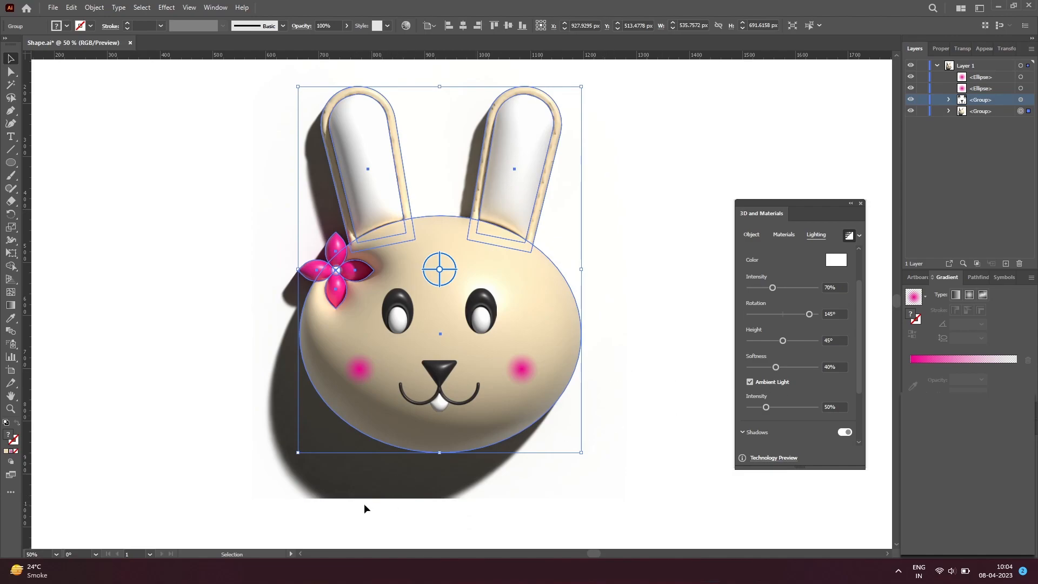
{"action": "scroll", "coordinate": [854, 403], "scroll_direction": "down", "scroll_amount": 3}
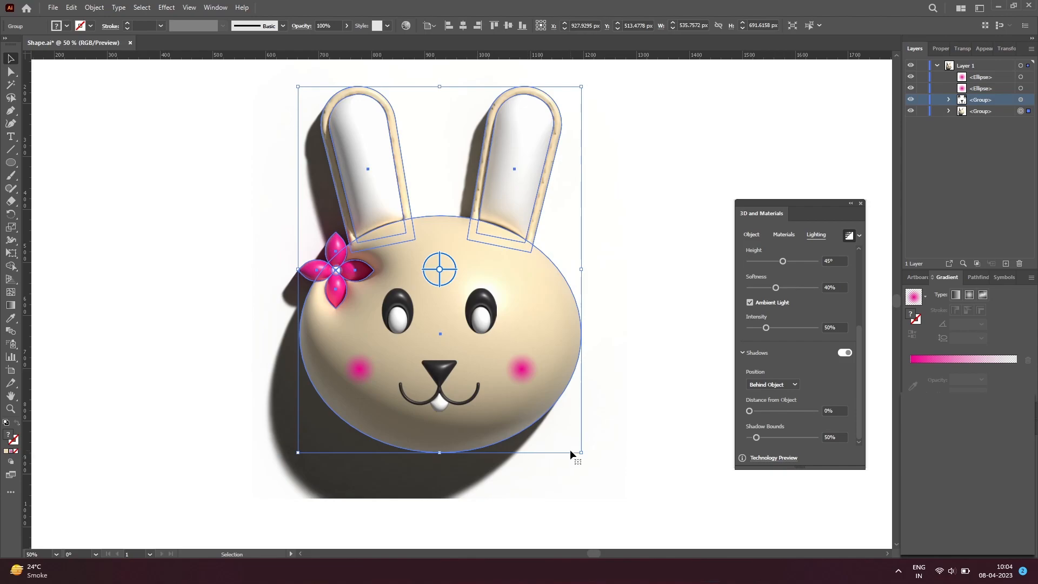
{"action": "left_click_drag", "start_coordinate": [776, 411], "coordinate": [749, 415]}
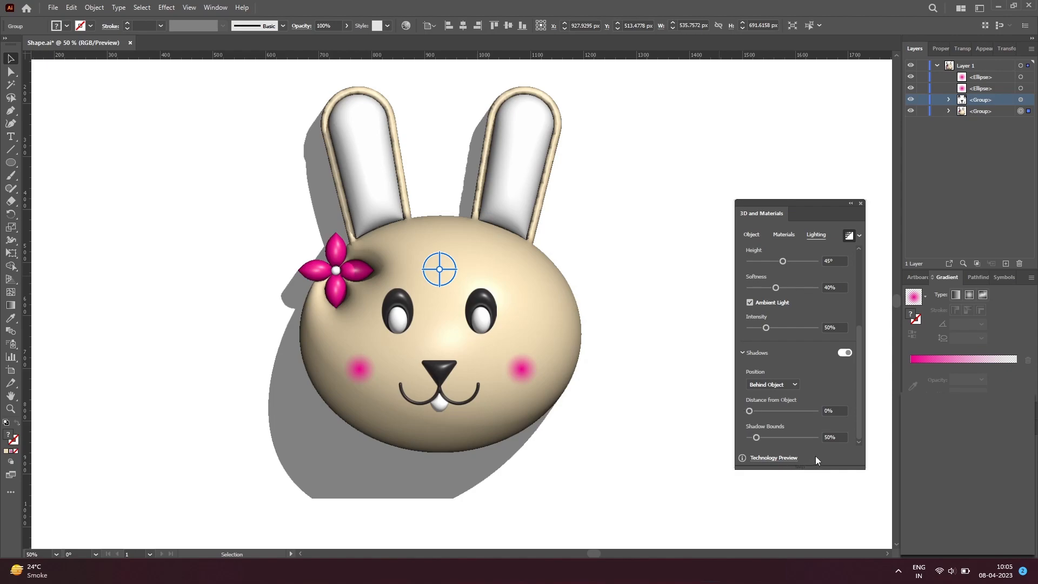
{"action": "left_click", "coordinate": [758, 438]}
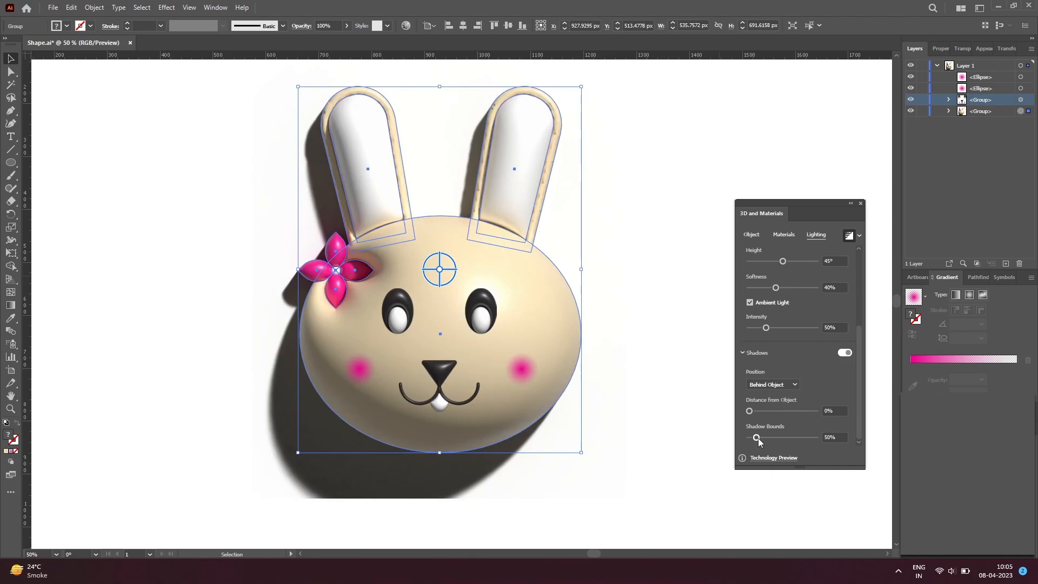
{"action": "left_click_drag", "start_coordinate": [757, 437], "coordinate": [770, 437]}
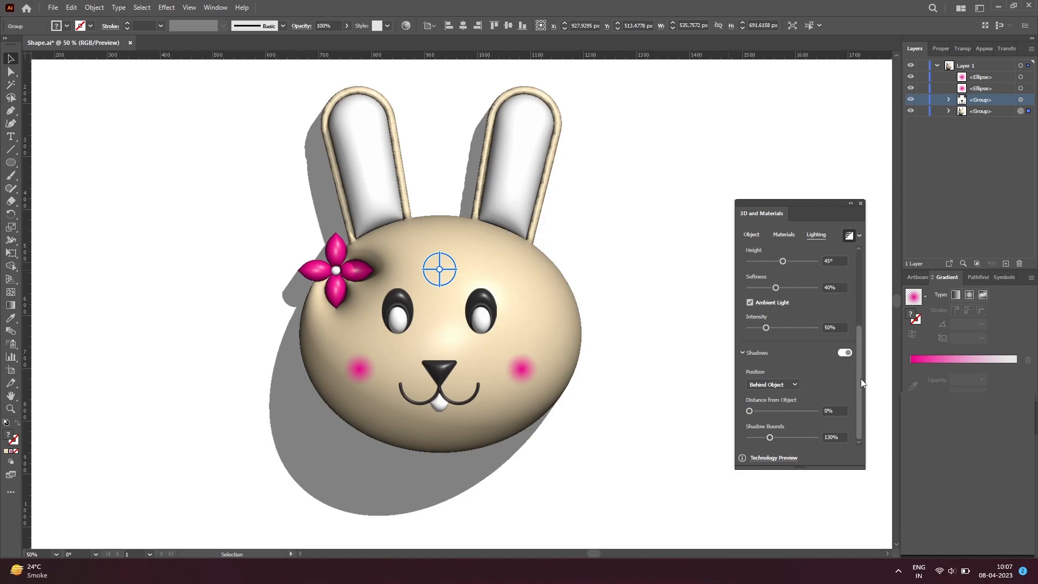
Set the light height on the head group to 72°.
{"action": "scroll", "coordinate": [861, 375], "scroll_direction": "up", "scroll_amount": 4}
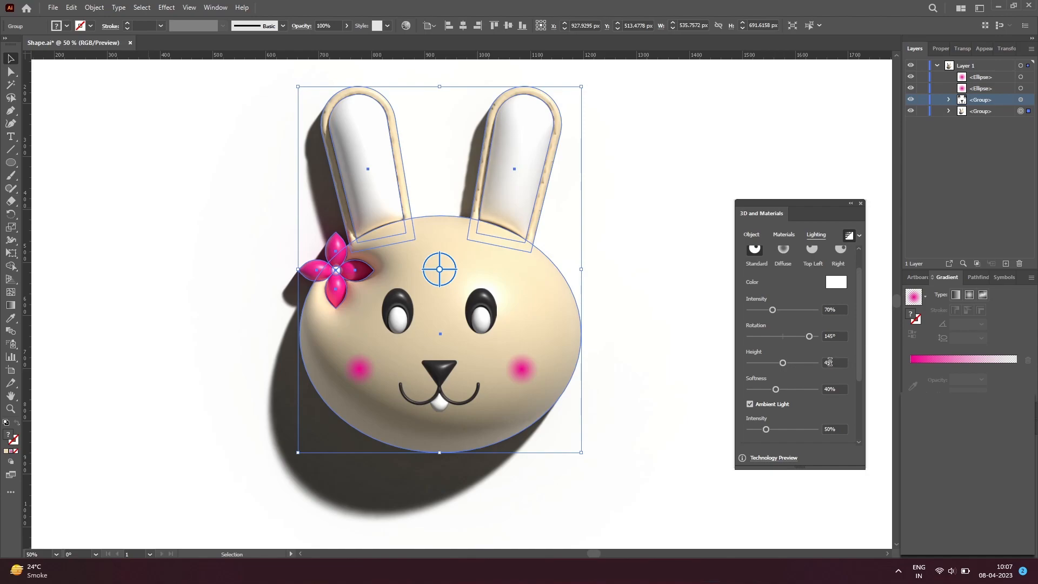
{"action": "left_click", "coordinate": [830, 361]}
{"action": "type", "text": "72"}
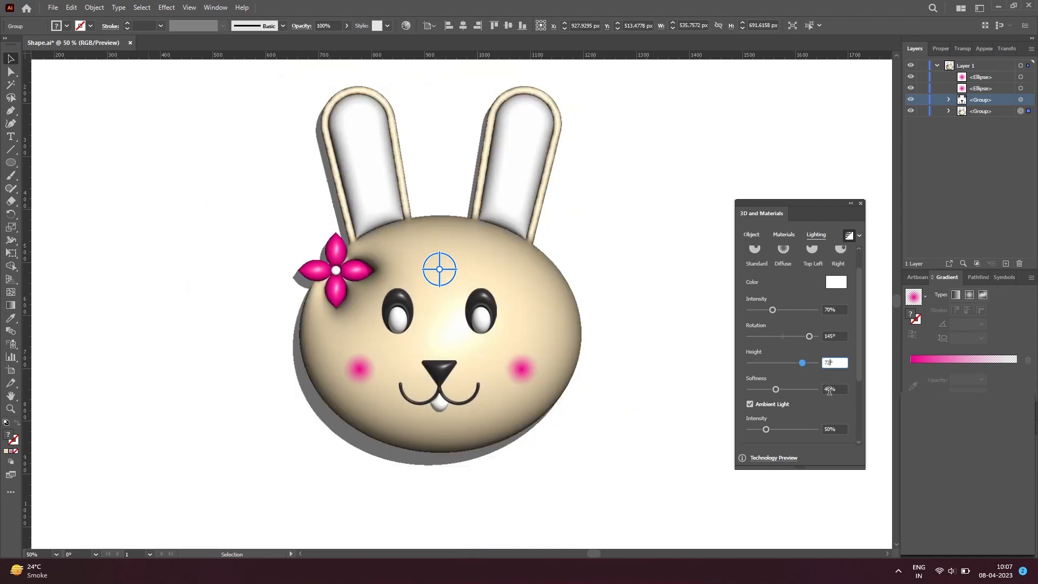
{"action": "key", "text": "Return"}
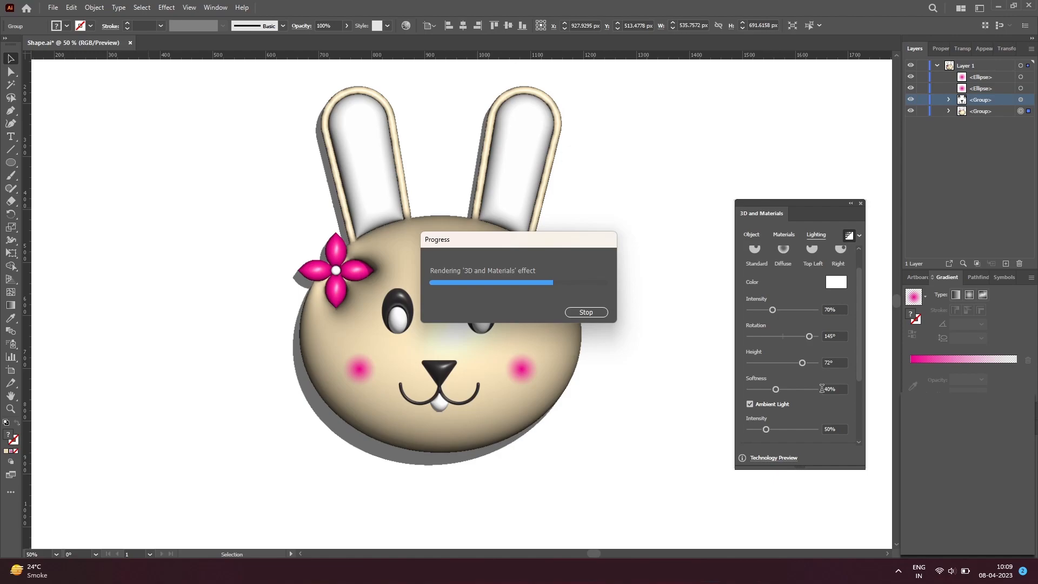
Set the light softness on the head group to 52% and close the 3D and Materials settings.
{"action": "left_click", "coordinate": [822, 389]}
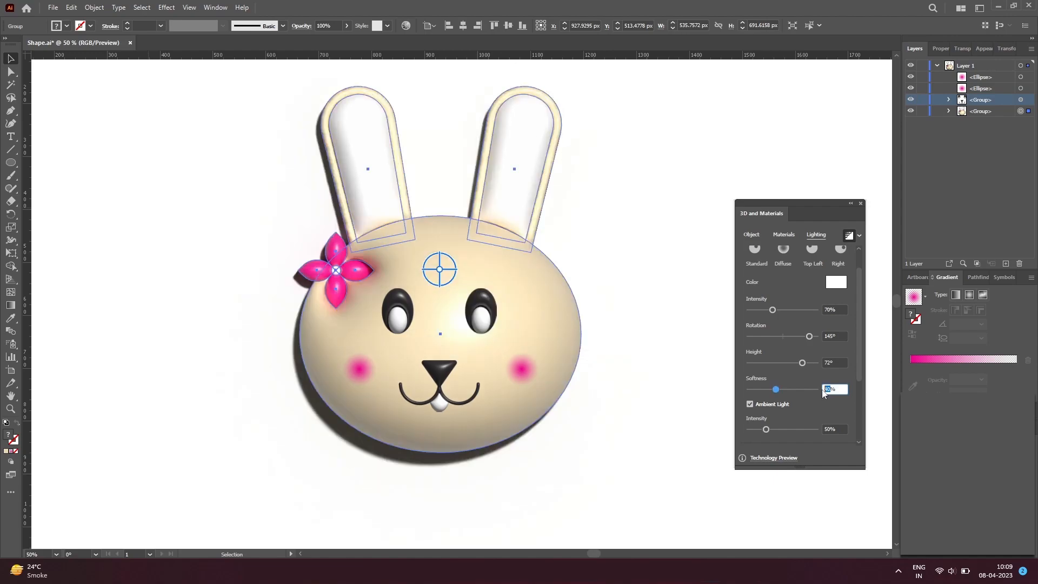
{"action": "type", "text": "52"}
{"action": "key", "text": "Return"}
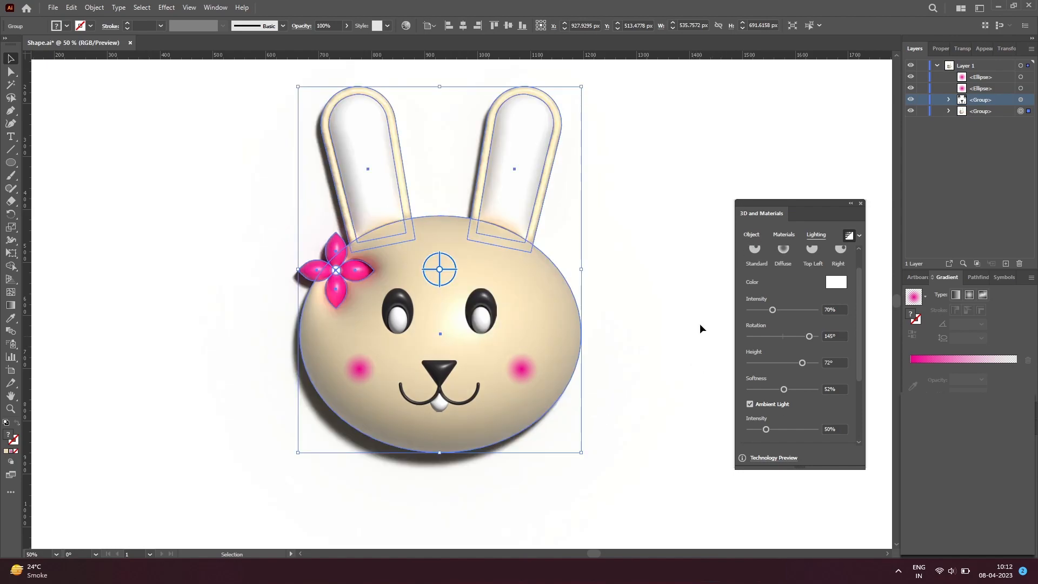
{"action": "left_click", "coordinate": [861, 203]}
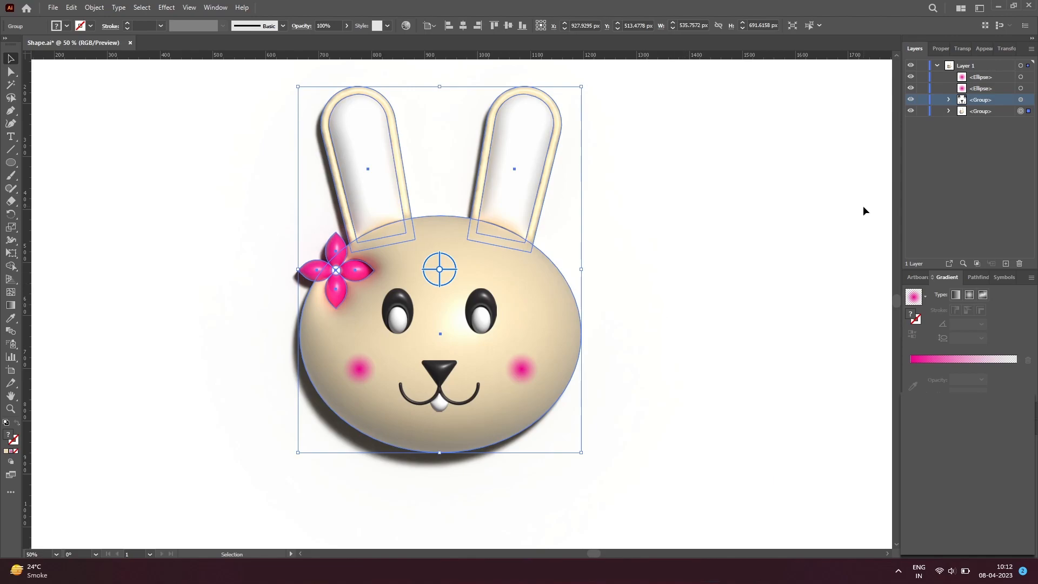
Draw a borderless rectangle covering the whole 1920 × 1080 px artboard.
{"action": "left_click", "coordinate": [759, 288]}
{"action": "left_click", "coordinate": [495, 298], "text": "ctrl+alt"}
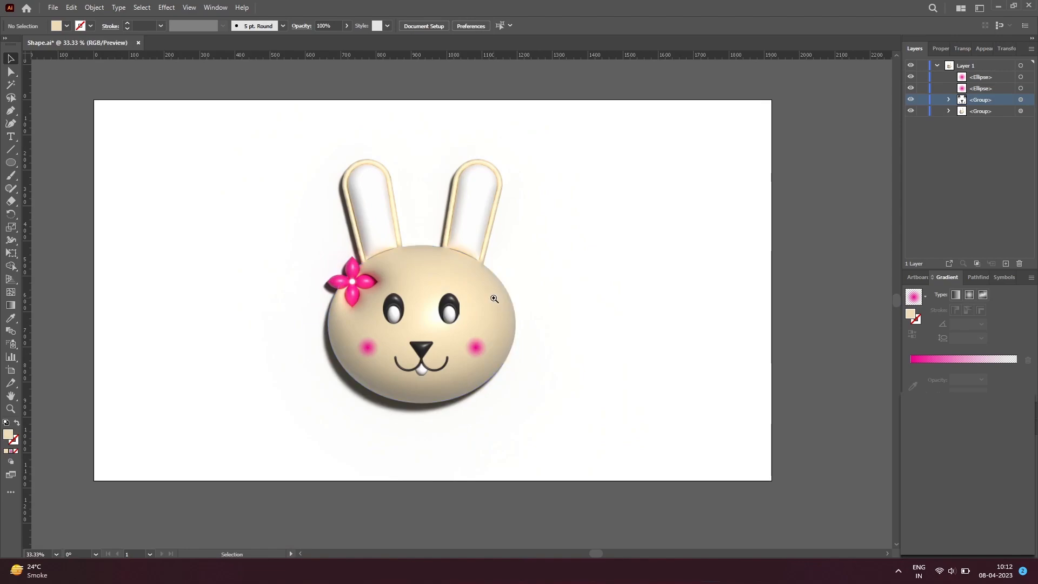
{"action": "scroll", "coordinate": [494, 298], "scroll_direction": "left", "scroll_amount": 8}
{"action": "scroll", "coordinate": [260, 327], "scroll_direction": "right", "scroll_amount": 3}
{"action": "left_click_drag", "start_coordinate": [656, 298], "coordinate": [595, 318]}
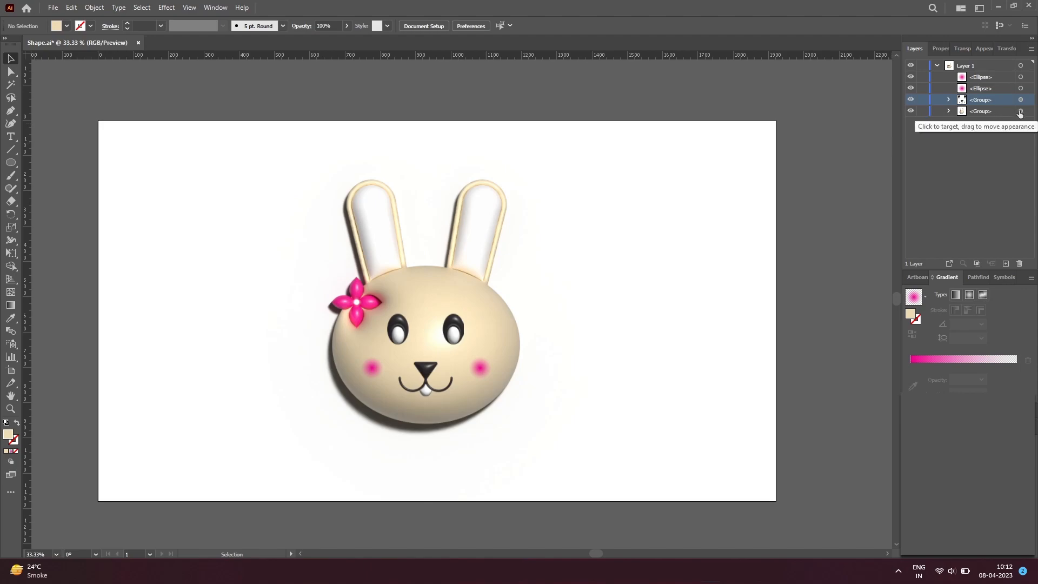
{"action": "right_click", "coordinate": [11, 164]}
{"action": "left_click", "coordinate": [37, 163]}
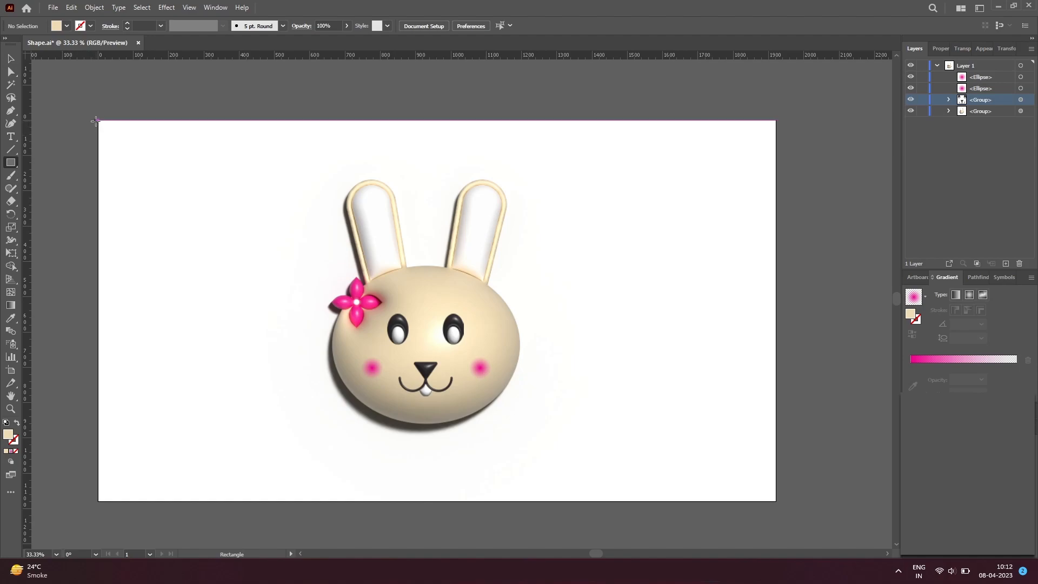
{"action": "left_click_drag", "start_coordinate": [99, 121], "coordinate": [777, 500]}
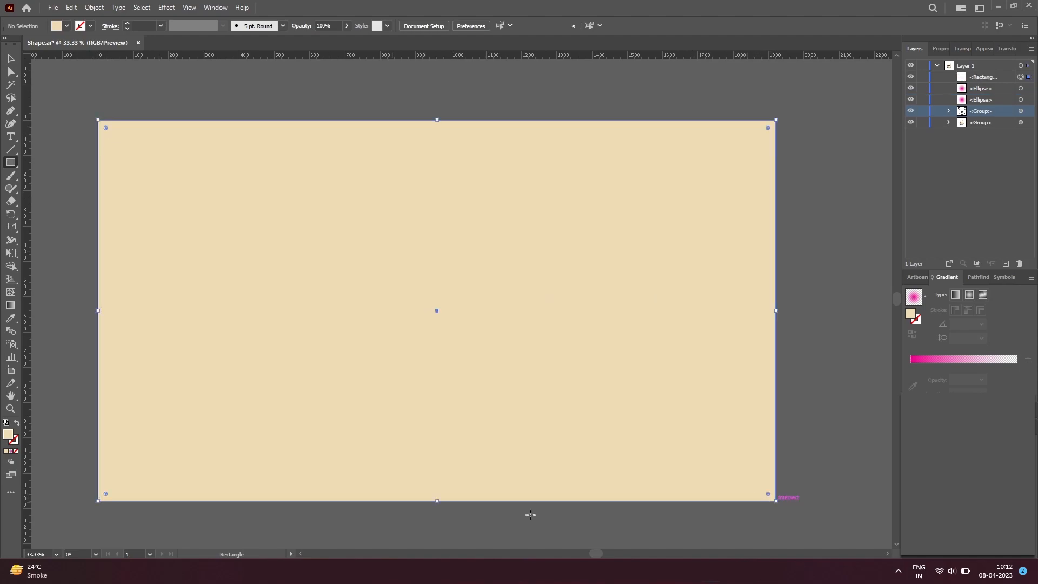
Fill the rectangle with the pink radial gradient, removing its transparent stop and placing solid pink stops at both ends.
{"action": "left_click", "coordinate": [11, 452]}
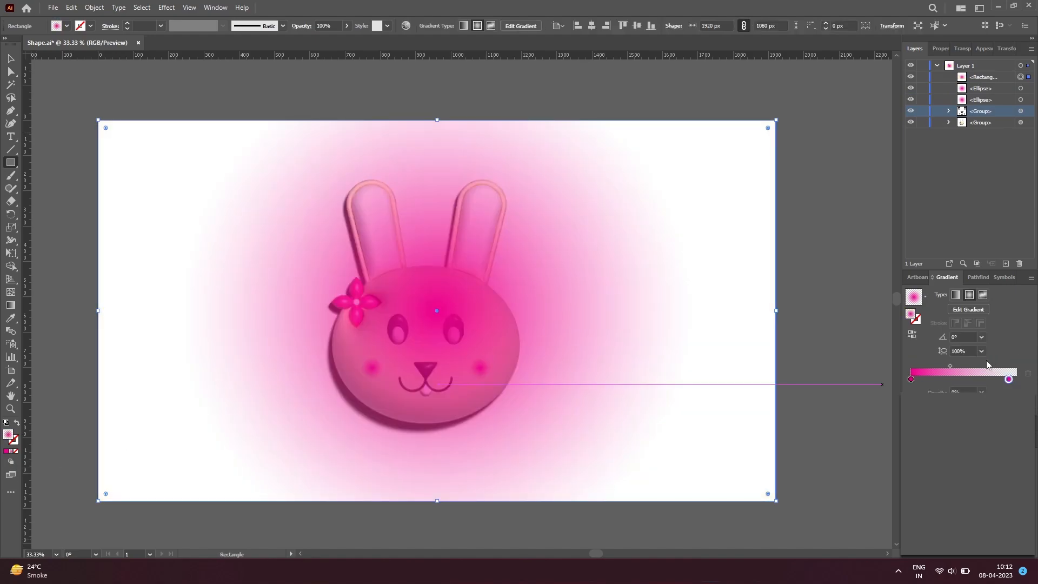
{"action": "left_click_drag", "start_coordinate": [911, 380], "coordinate": [938, 379]}
{"action": "left_click", "coordinate": [917, 379]}
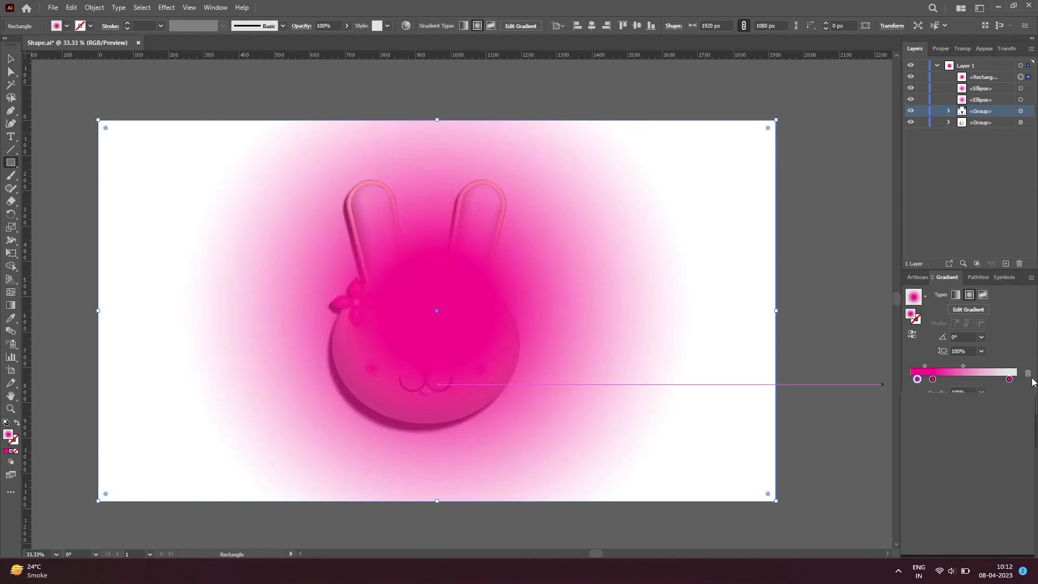
{"action": "left_click_drag", "start_coordinate": [1010, 380], "coordinate": [1006, 414]}
{"action": "left_click_drag", "start_coordinate": [932, 380], "coordinate": [1018, 381]}
{"action": "left_click_drag", "start_coordinate": [917, 379], "coordinate": [910, 379]}
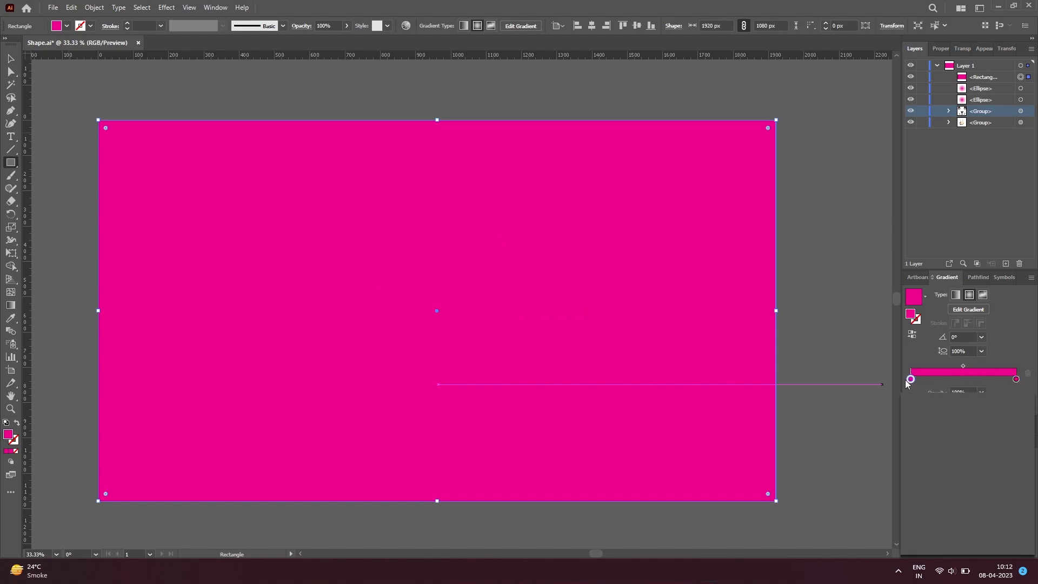
{"action": "left_click", "coordinate": [1013, 379]}
{"action": "left_click_drag", "start_coordinate": [1013, 380], "coordinate": [1014, 410]}
Set the gradient's outer stop to light pink F781CC and reverse the gradient direction.
{"action": "left_click", "coordinate": [1017, 380]}
{"action": "left_click", "coordinate": [910, 428]}
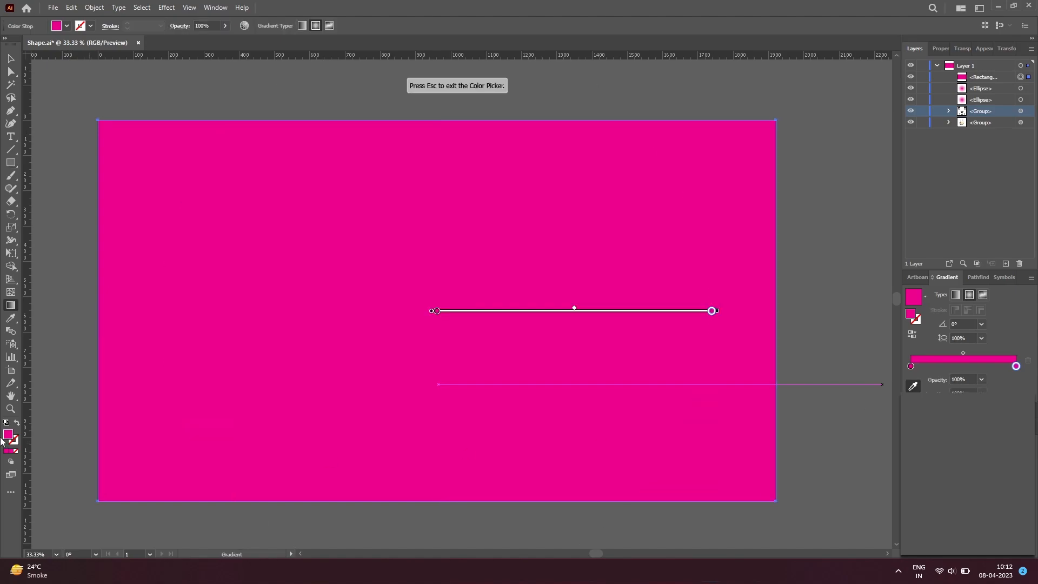
{"action": "mouse_move", "coordinate": [465, 176]}
{"action": "left_mouse_down"}
{"action": "mouse_move", "coordinate": [453, 148]}
{"action": "mouse_move", "coordinate": [476, 153]}
{"action": "mouse_move", "coordinate": [469, 145]}
{"action": "left_mouse_up"}
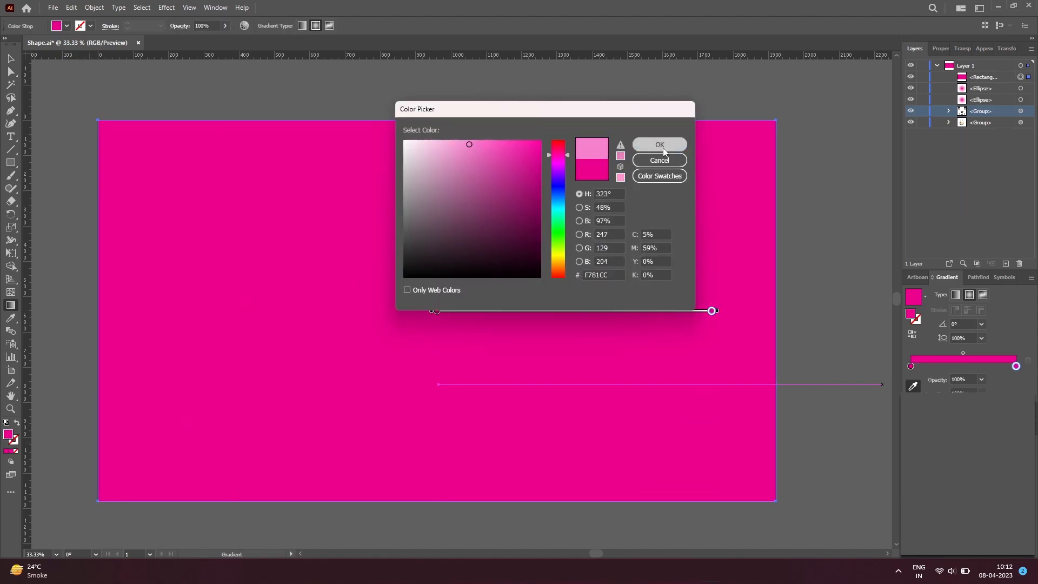
{"action": "left_click", "coordinate": [659, 145]}
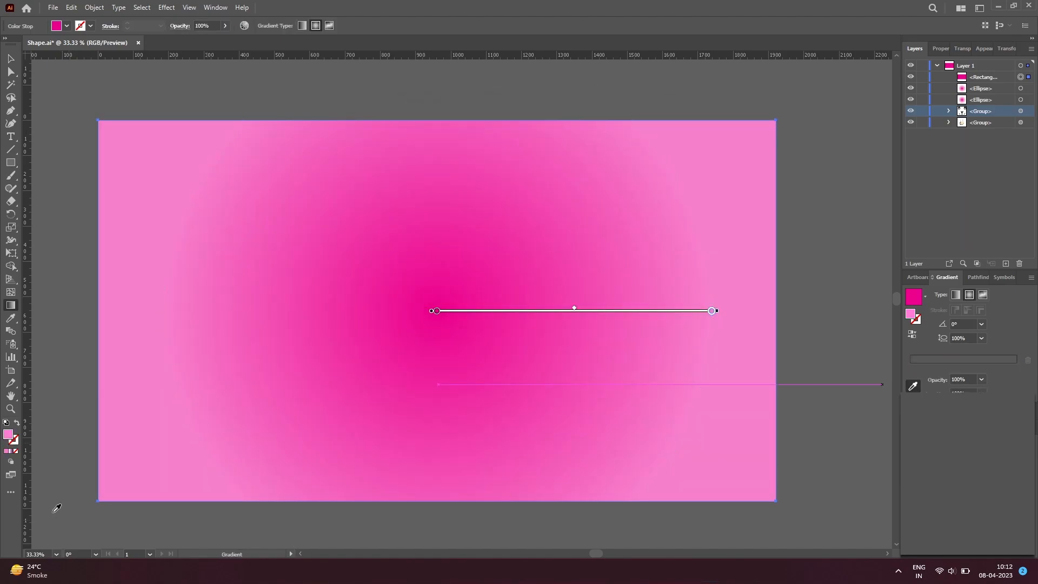
{"action": "left_click", "coordinate": [913, 336]}
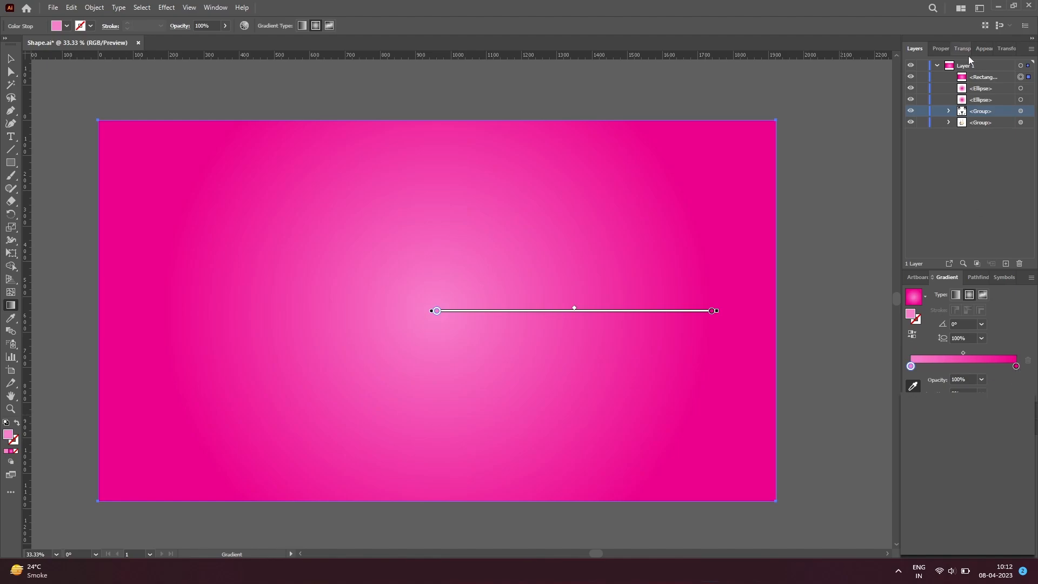
Move the gradient rectangle beneath all the rabbit artwork in Layer 1 and deselect it.
{"action": "left_click_drag", "start_coordinate": [977, 80], "coordinate": [961, 160]}
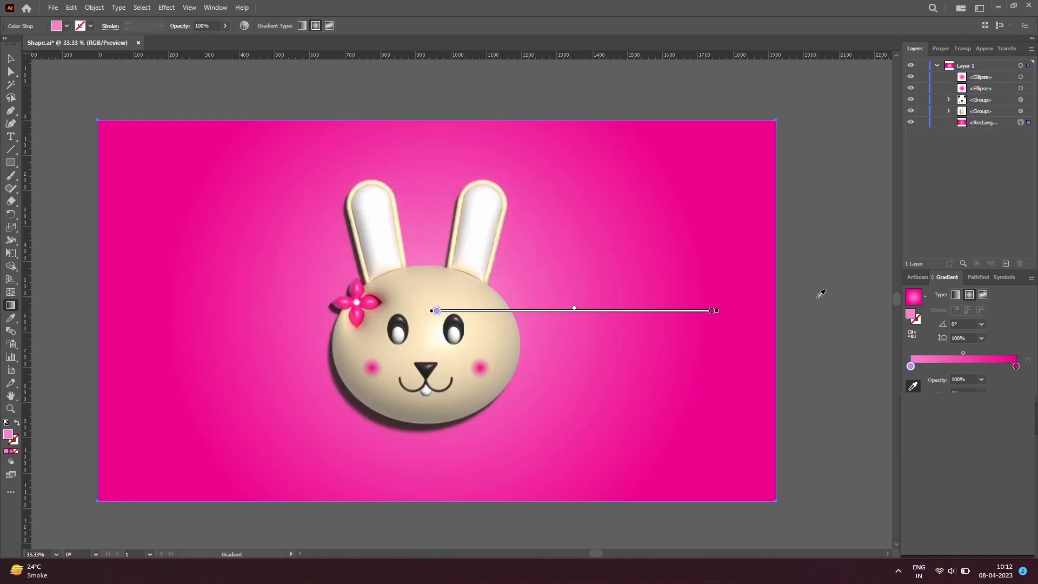
{"action": "key", "text": "v"}
{"action": "left_click", "coordinate": [828, 318]}
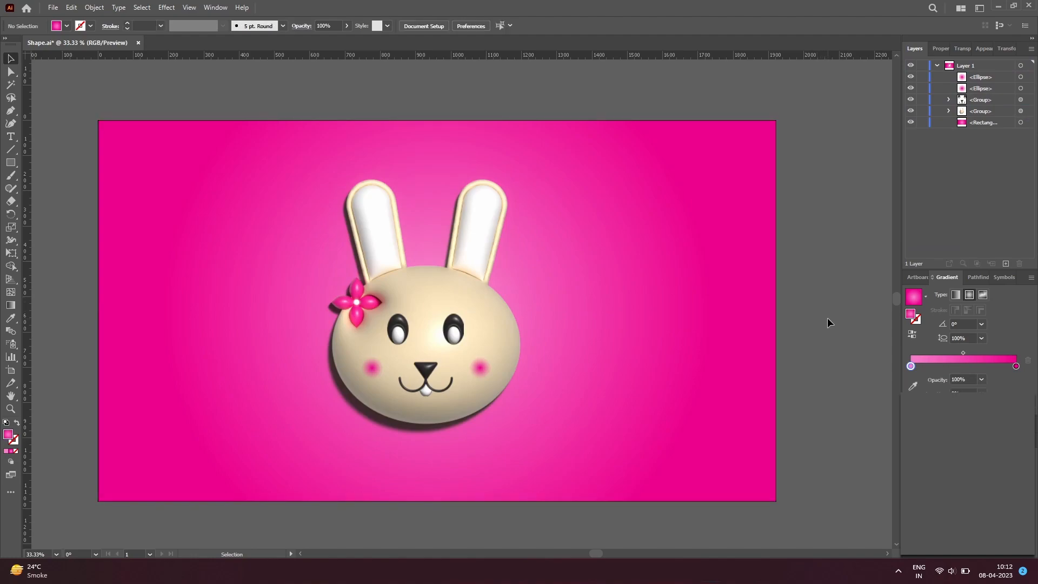
{"action": "key", "text": "z"}
{"action": "left_click_drag", "start_coordinate": [260, 327], "coordinate": [353, 328]}
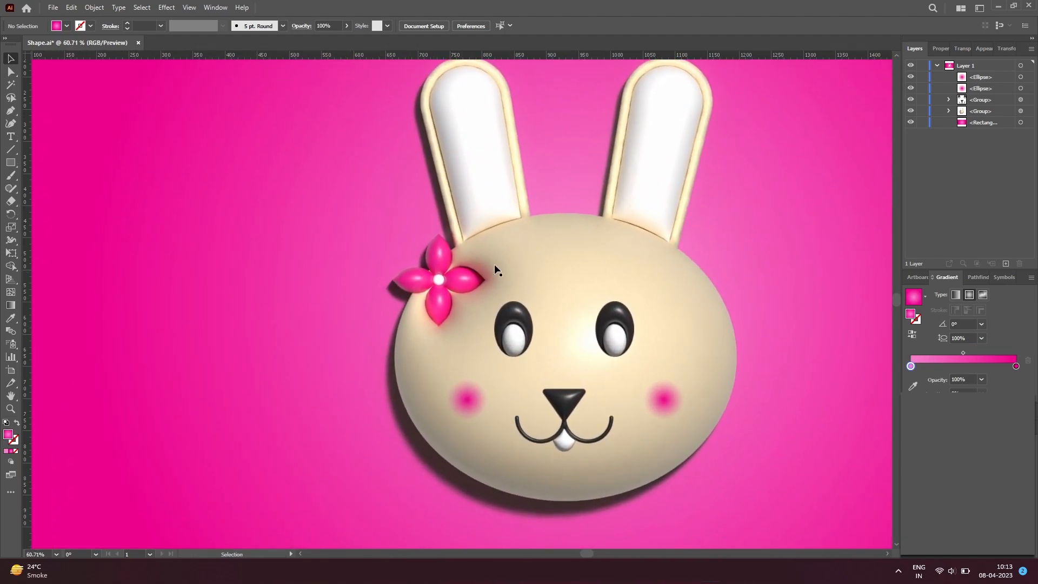
{"action": "left_click_drag", "start_coordinate": [777, 155], "coordinate": [677, 168]}
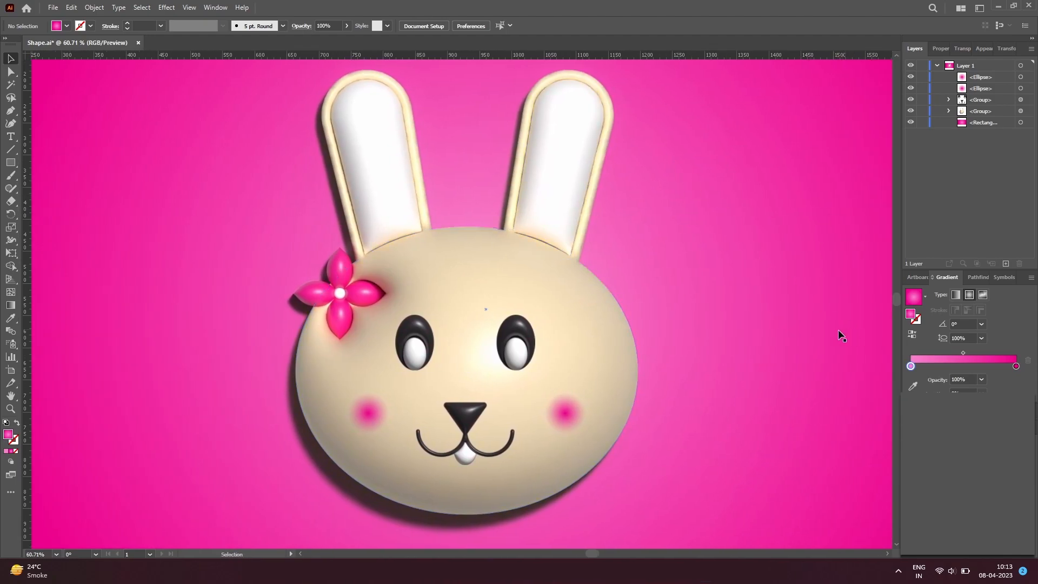